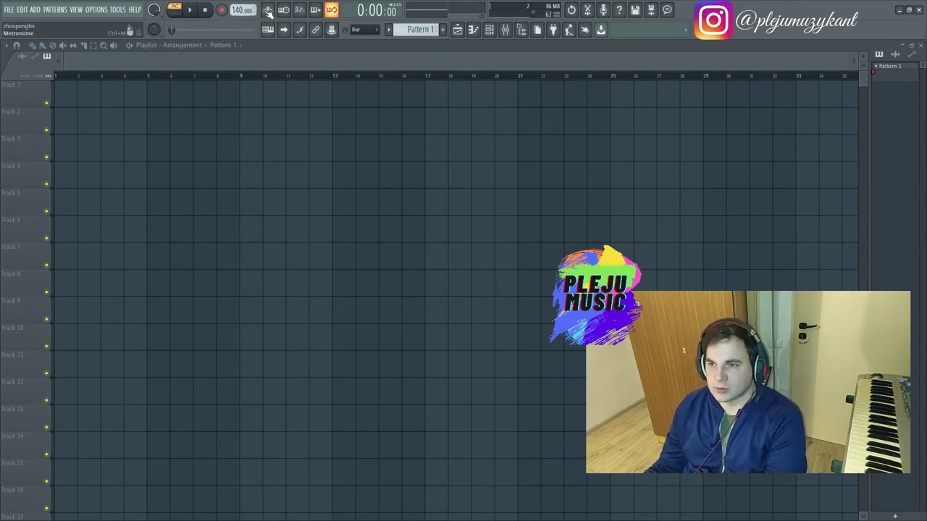
Try setting the project tempo by tapping the beat in the tempo tapper.
right_click(238, 9)
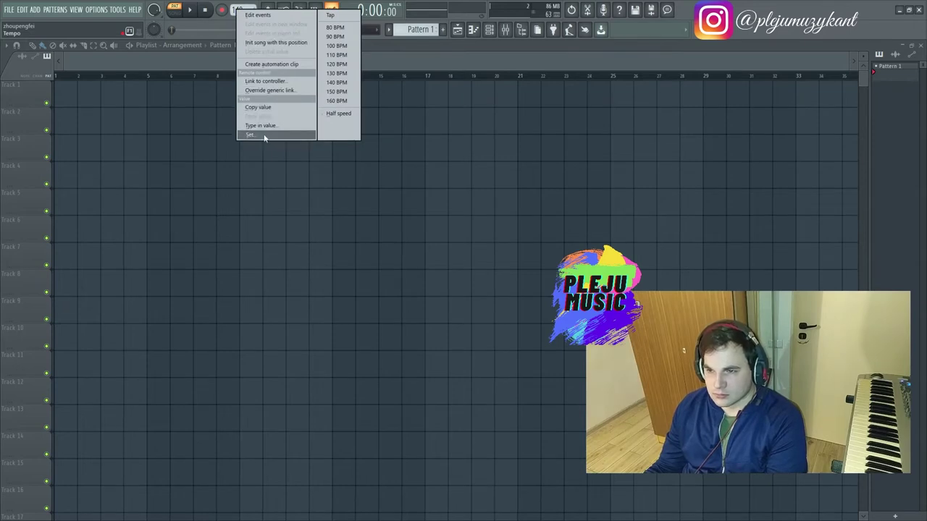
left_click(330, 15)
left_click(463, 242)
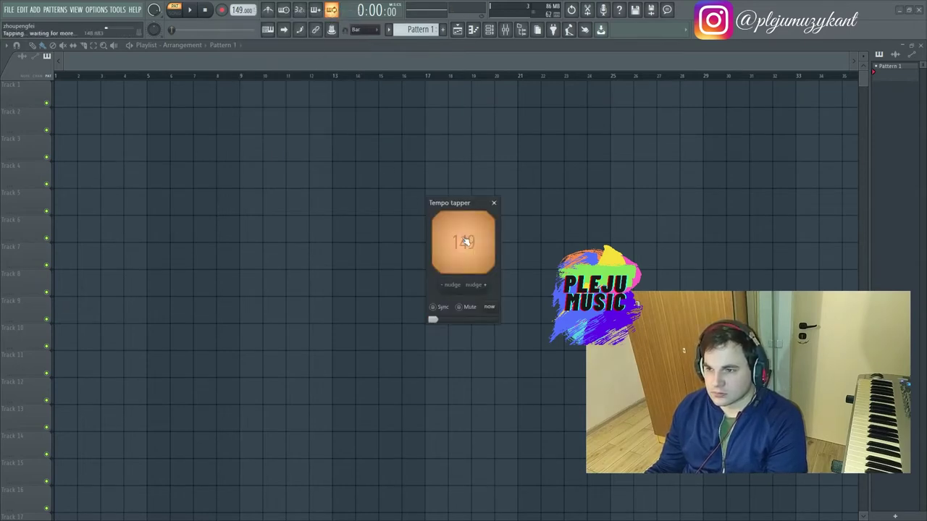
left_click(457, 249)
left_click(456, 248)
left_click(449, 255)
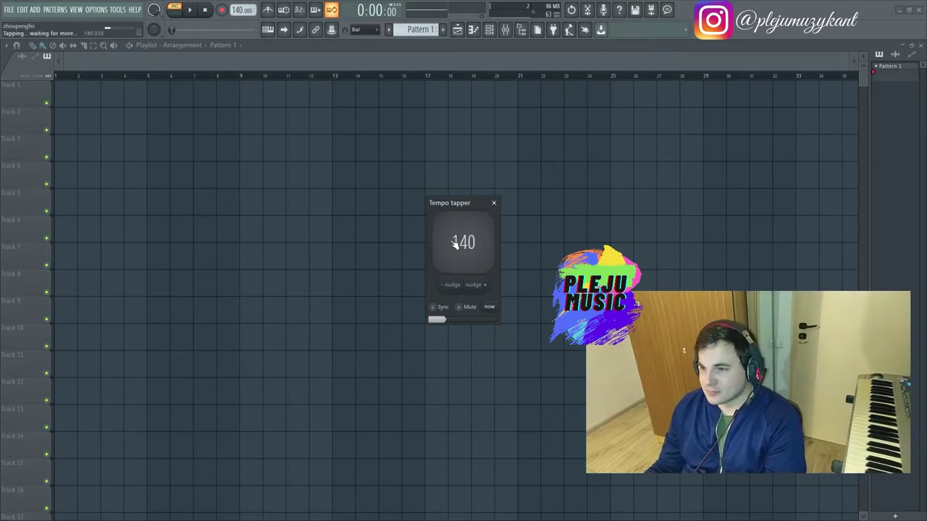
left_click(451, 252)
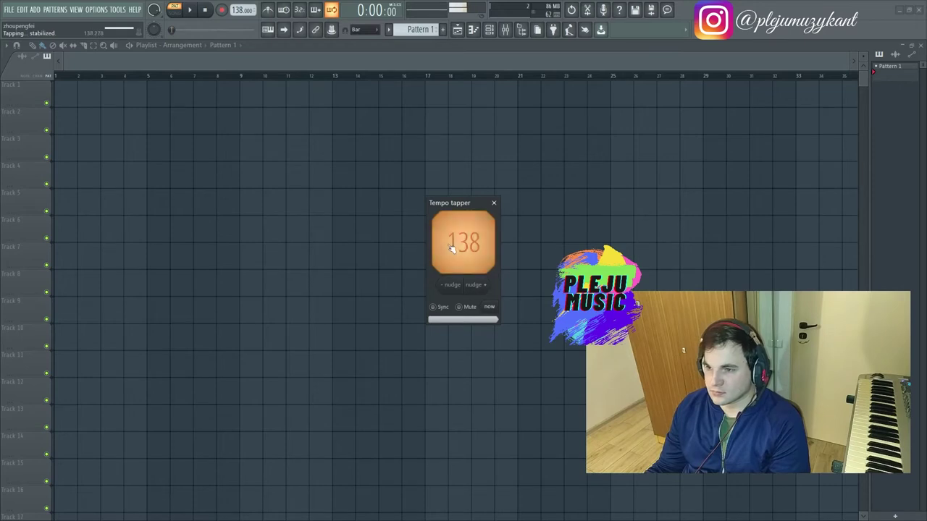
left_click(450, 248)
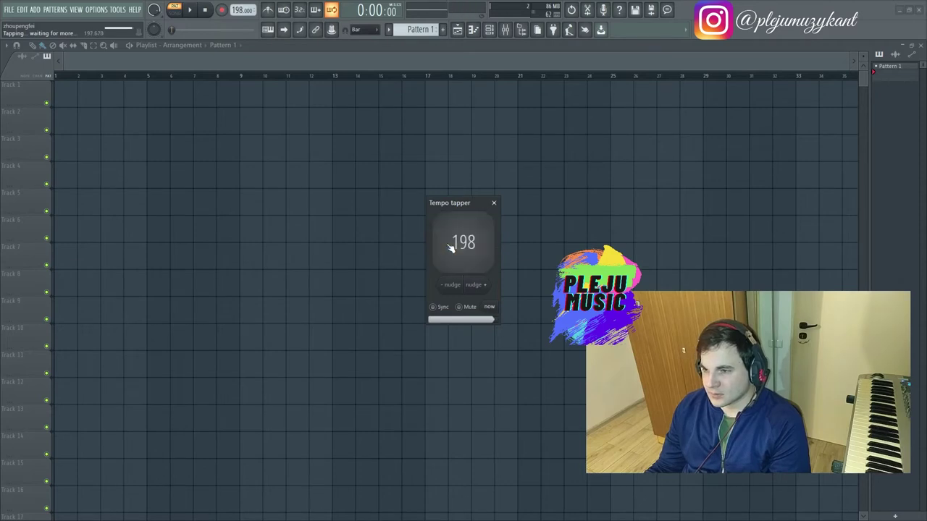
left_click(494, 204)
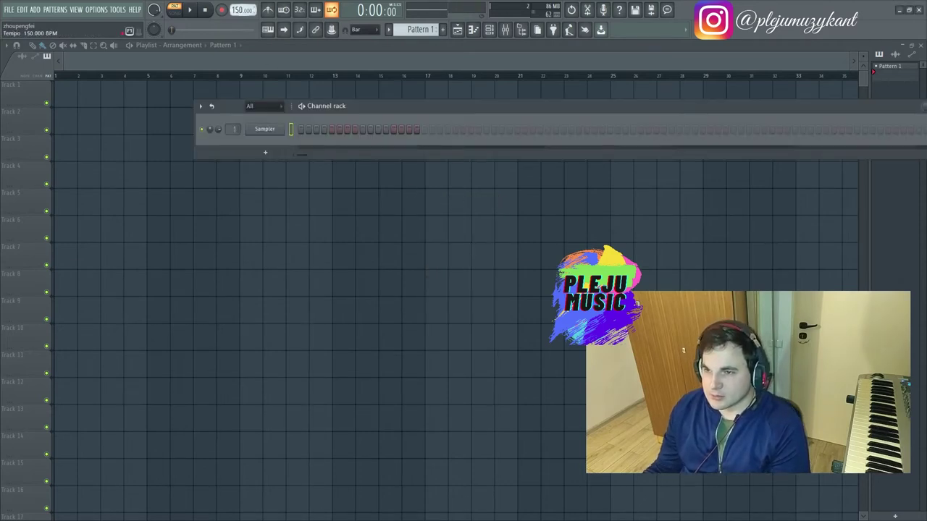
Set the project tempo to 152 BPM, checking it against the metronome, and save the project as Nowy Traczyn.flp.
left_click_drag(242, 10, 242, 3)
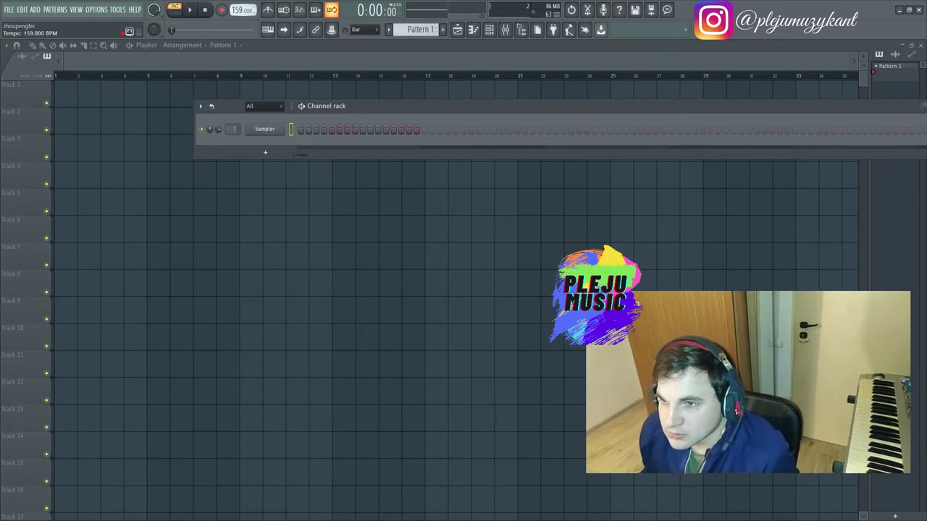
key("space")
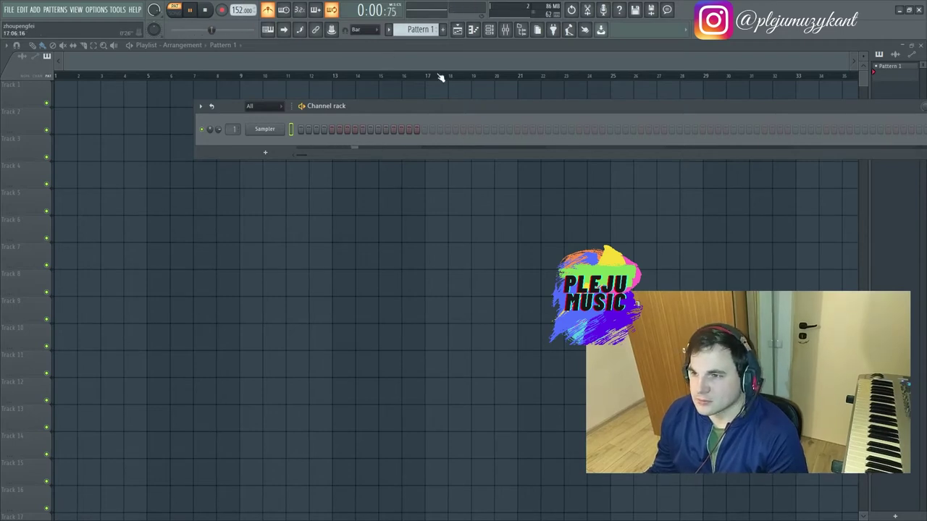
key("space")
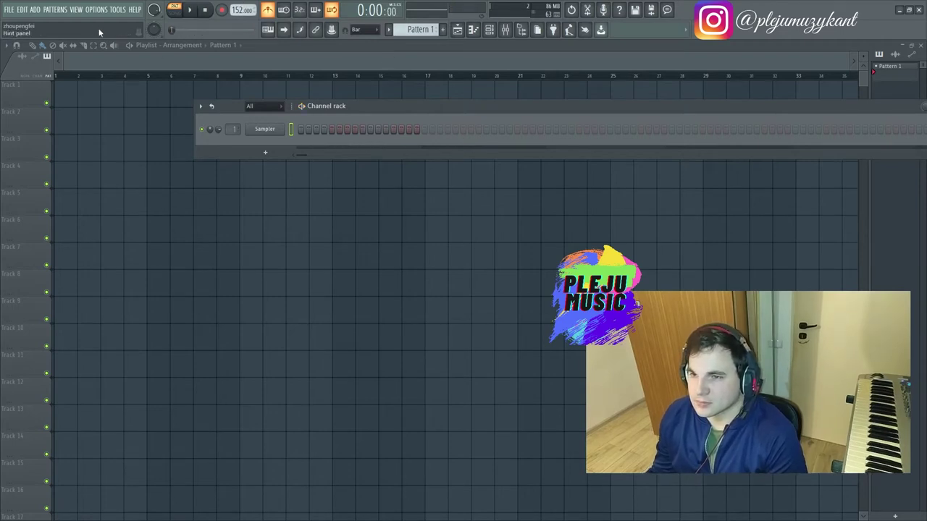
left_click(9, 10)
left_click(37, 201)
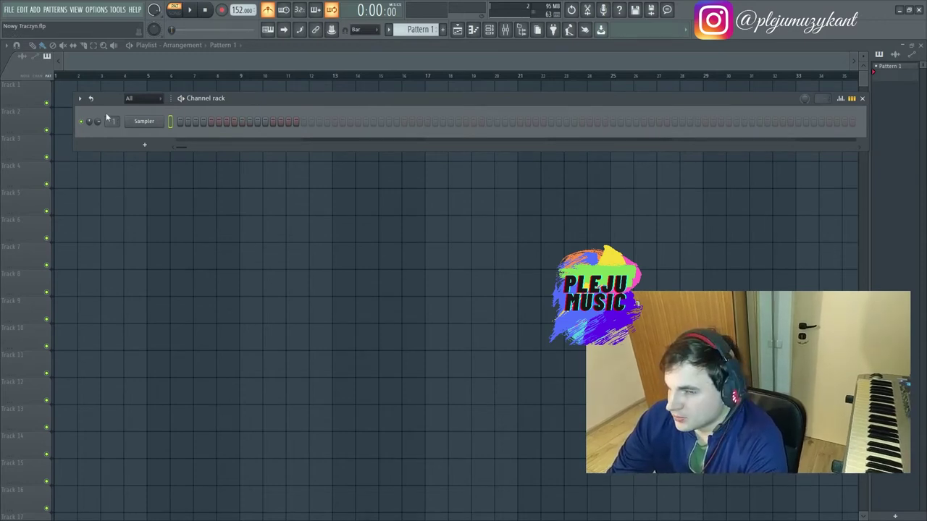
Replace the Sampler channel with FL Keys and try out its sound against the metronome.
right_click(134, 123)
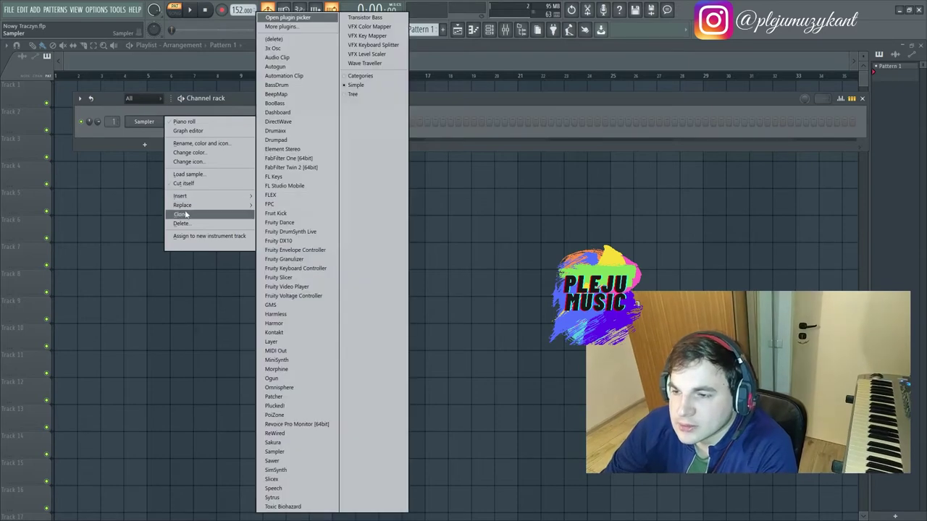
mouse_move(183, 204)
left_click(290, 178)
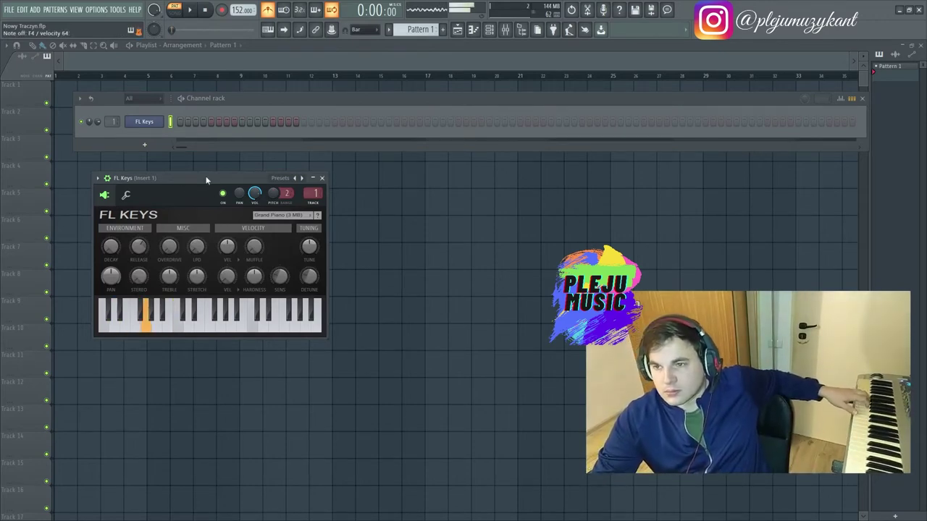
key("space")
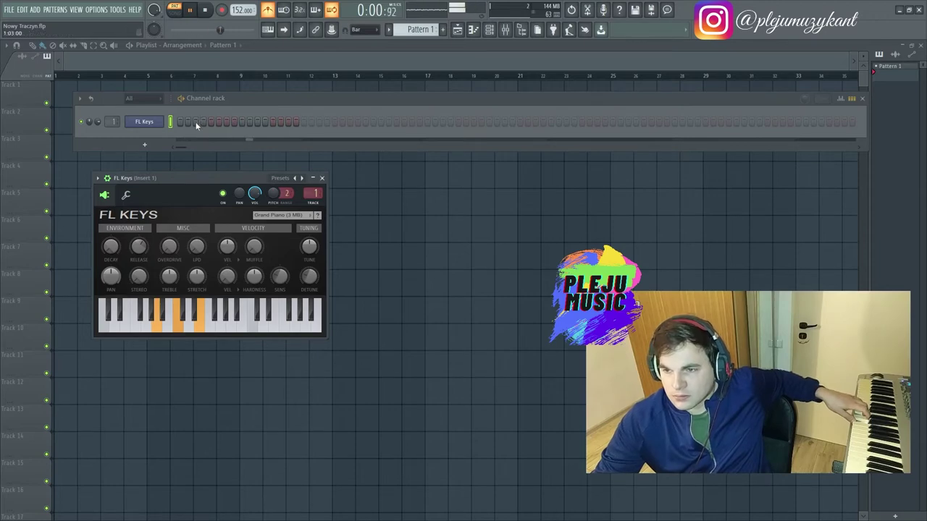
left_click(205, 10)
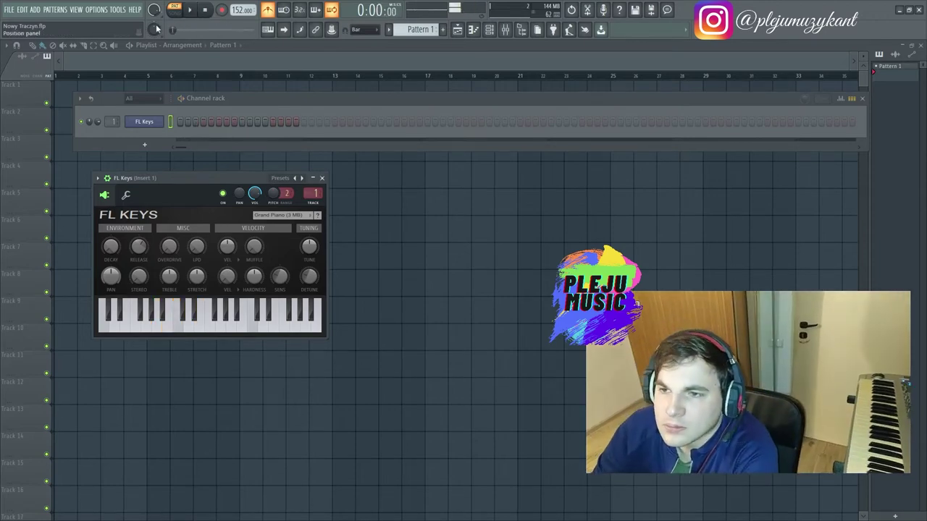
Route the metronome to mixer insert 50 at a reduced level and record a keyboard take into Pattern 1.
left_click(76, 9)
left_click(109, 19)
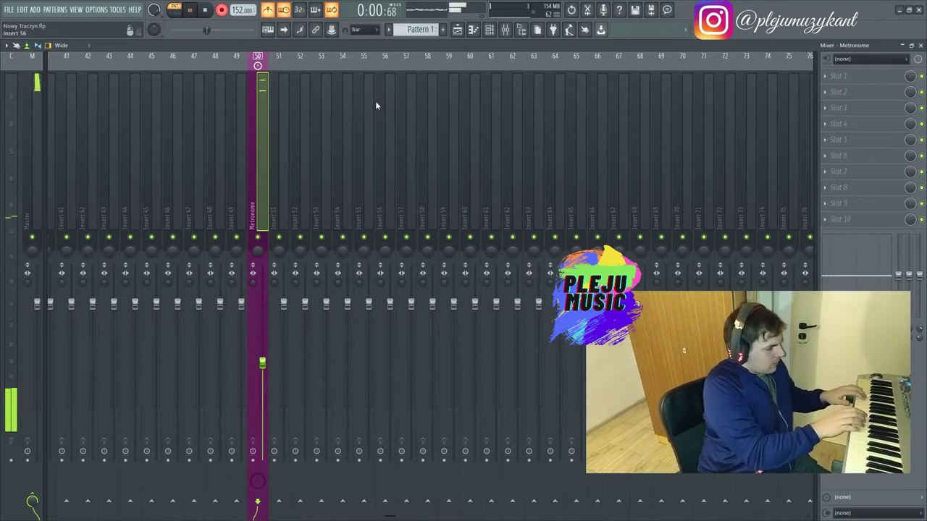
key("space")
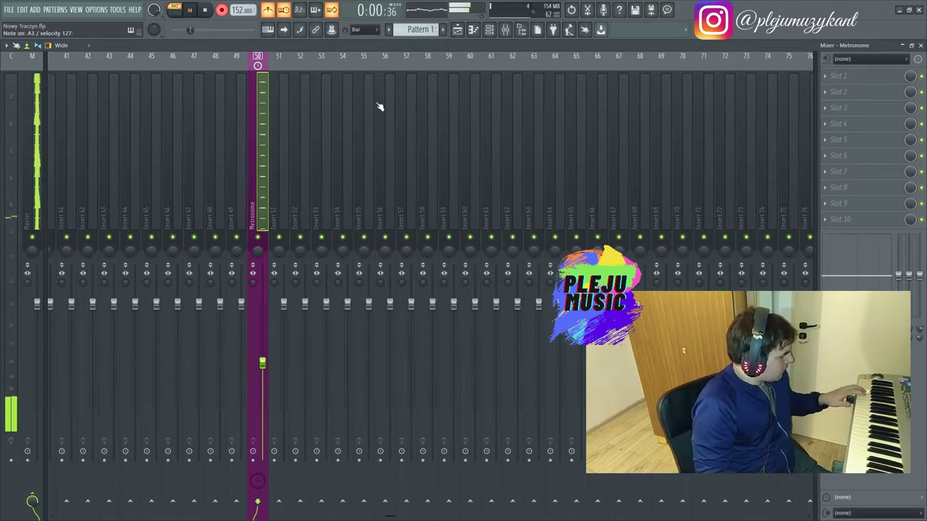
key("space")
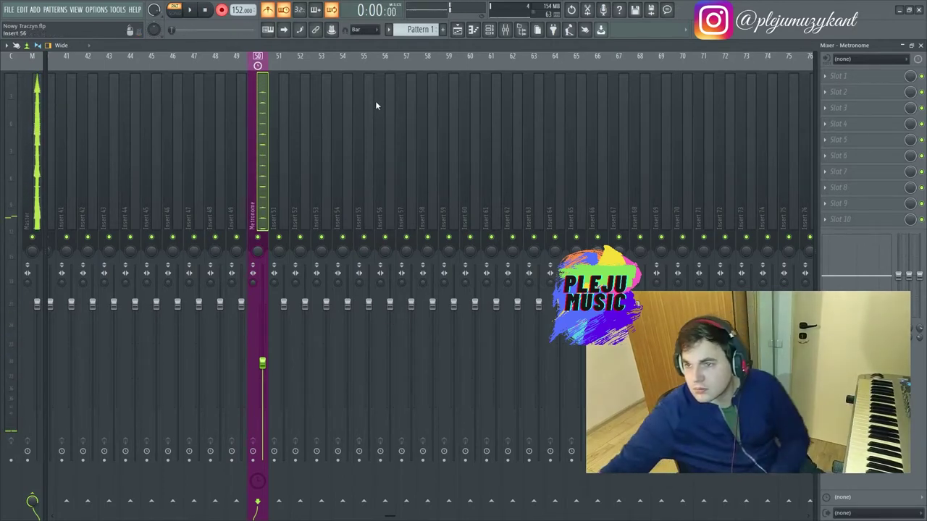
Open the FL Keys piano roll and record long two-note chords from the keyboard into Pattern 1.
left_click(458, 30)
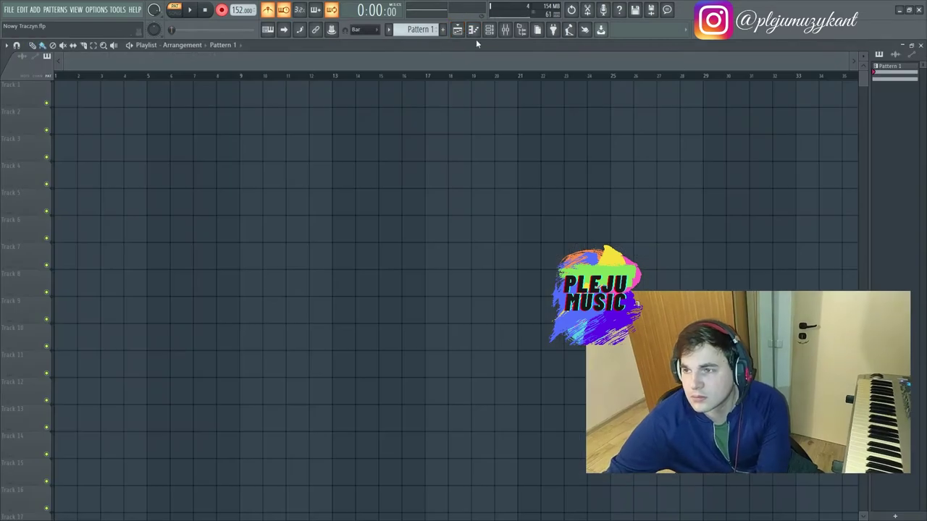
left_click(489, 30)
left_click(473, 29)
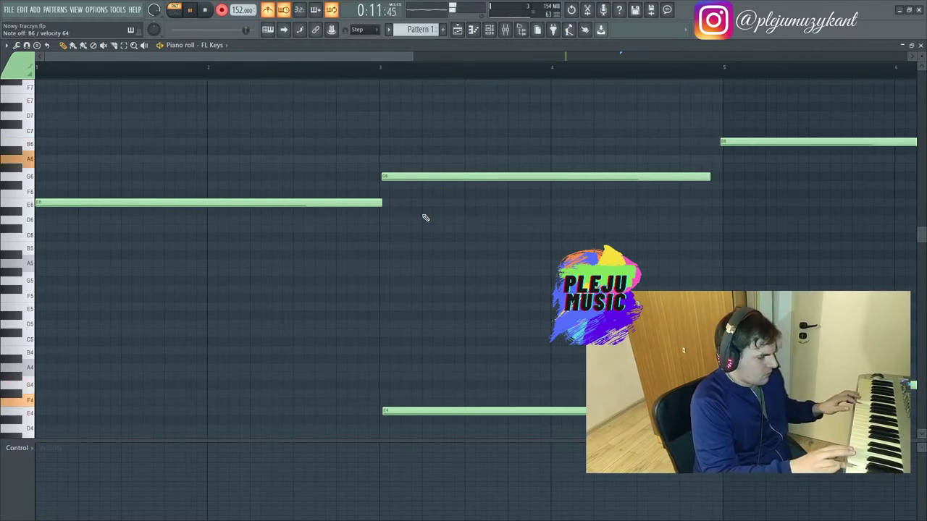
key("space")
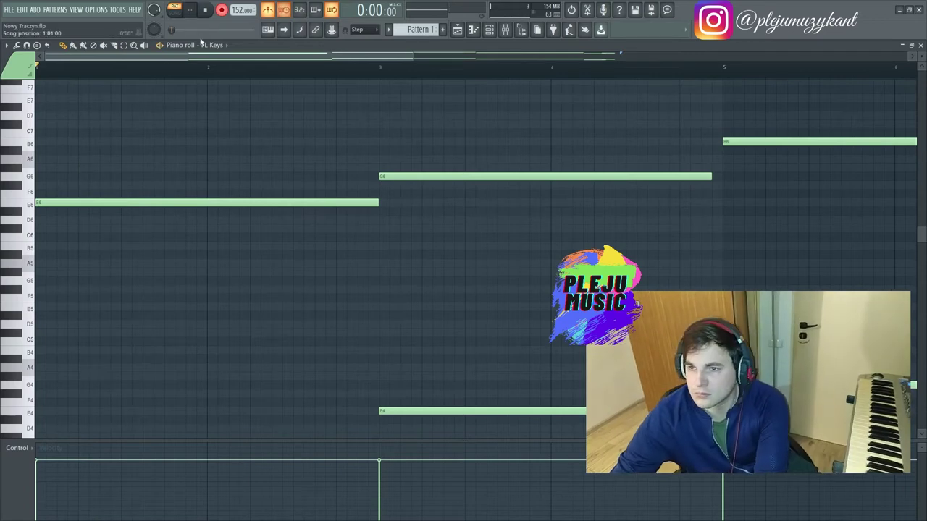
Play back the recorded FL Keys notes and review them in the piano roll.
scroll(218, 104, "down", 2)
key("space")
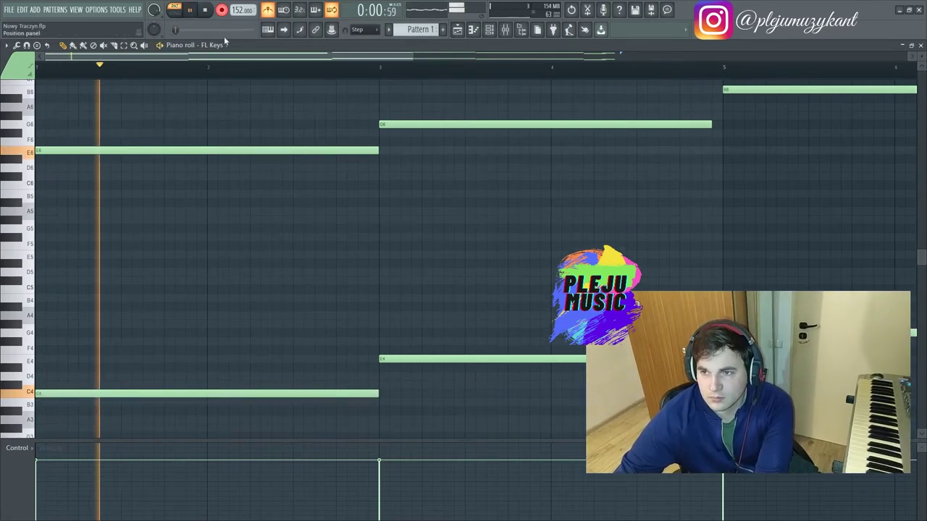
scroll(337, 220, "up", 3)
scroll(340, 217, "down", 8)
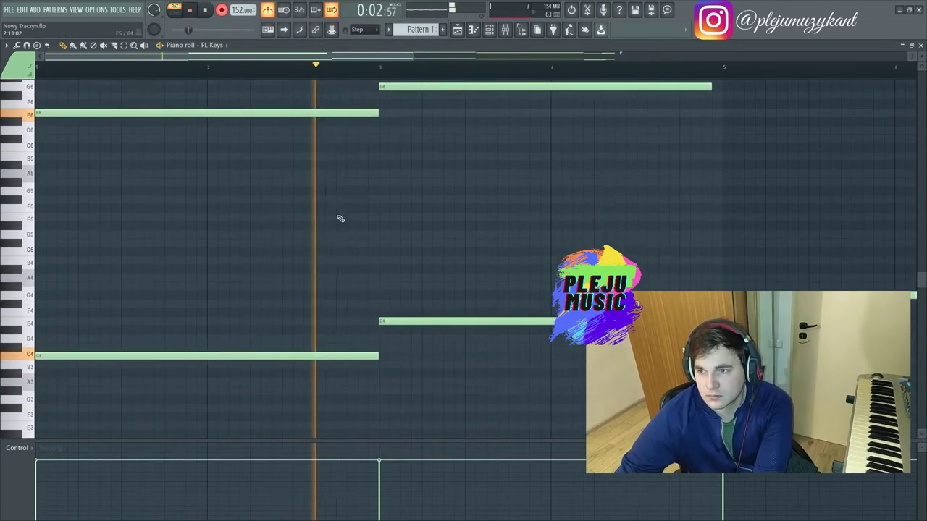
left_click_drag(405, 56, 456, 61)
Listen through the eight-bar pattern and delete the surplus E5 notes that close bars 2 and 8.
scroll(471, 165, "up", 9)
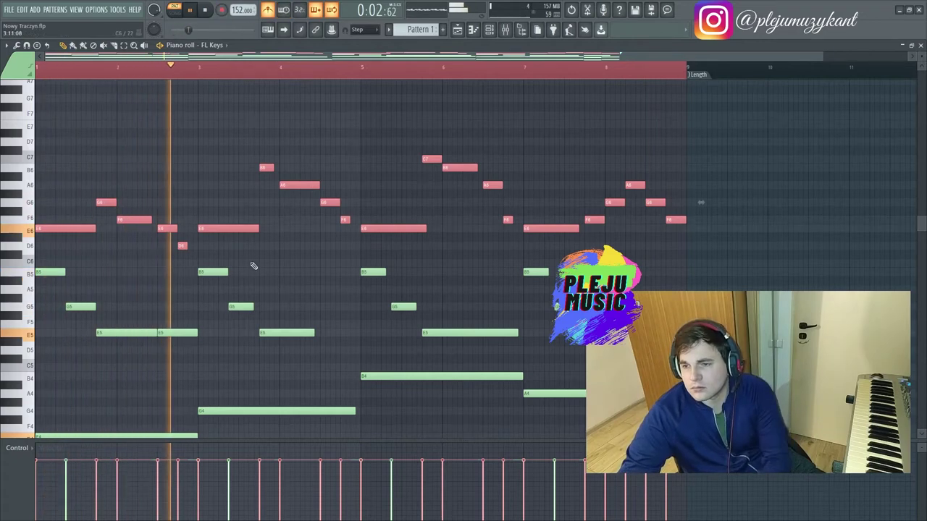
scroll(254, 260, "down", 2)
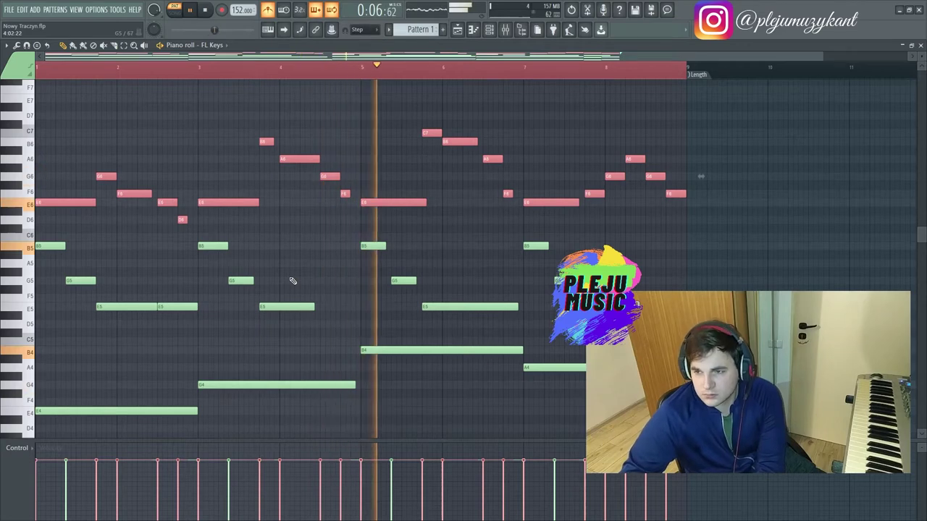
scroll(348, 304, "down", 12)
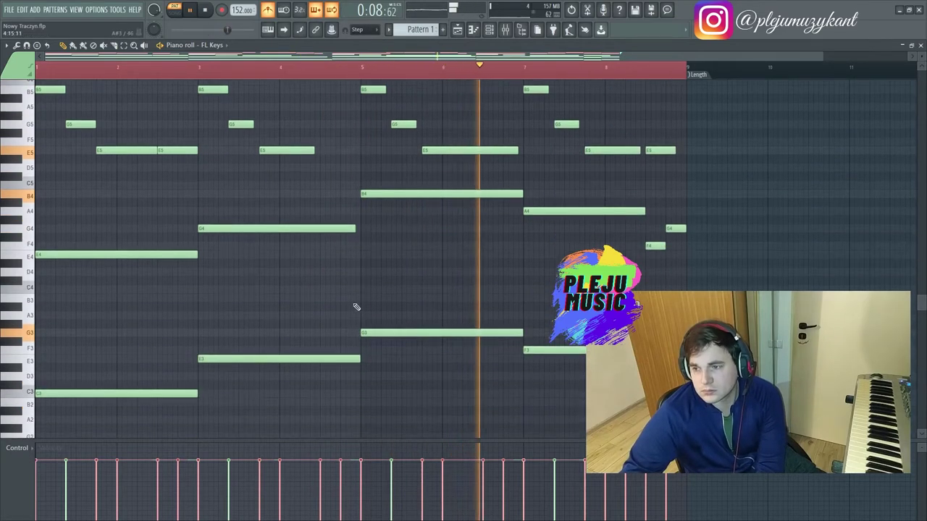
scroll(352, 300, "up", 12)
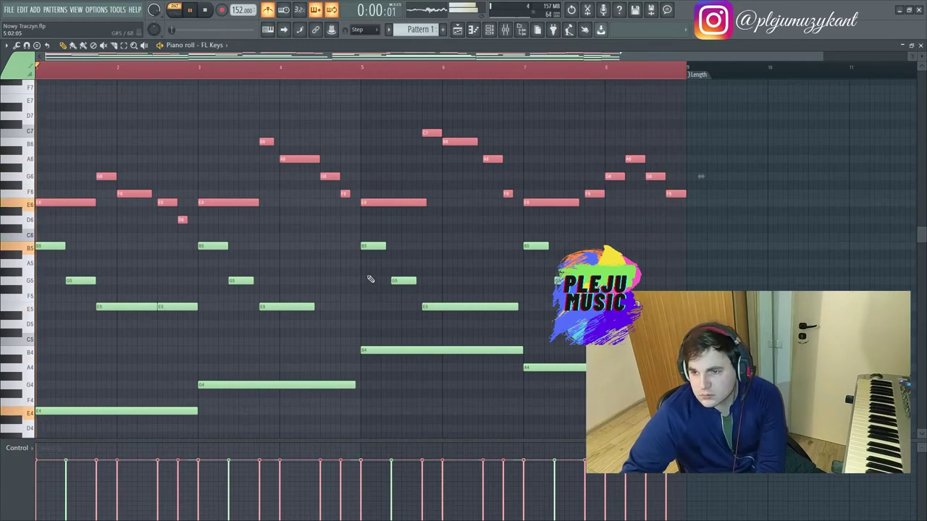
right_click(178, 306)
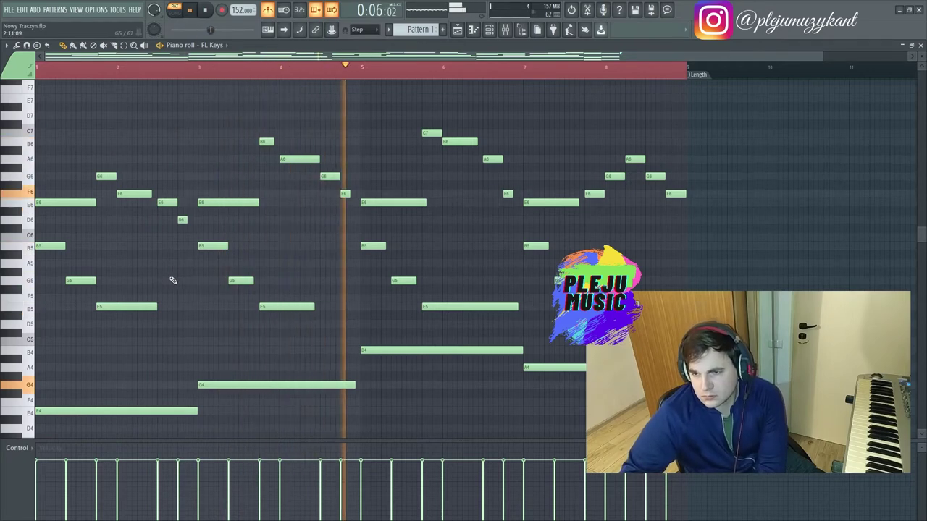
Try the long E4, G4, B4 and A4 row with its two short closing notes one octave lower.
scroll(243, 289, "down", 4)
key("space")
left_click_drag(588, 414, 50, 324)
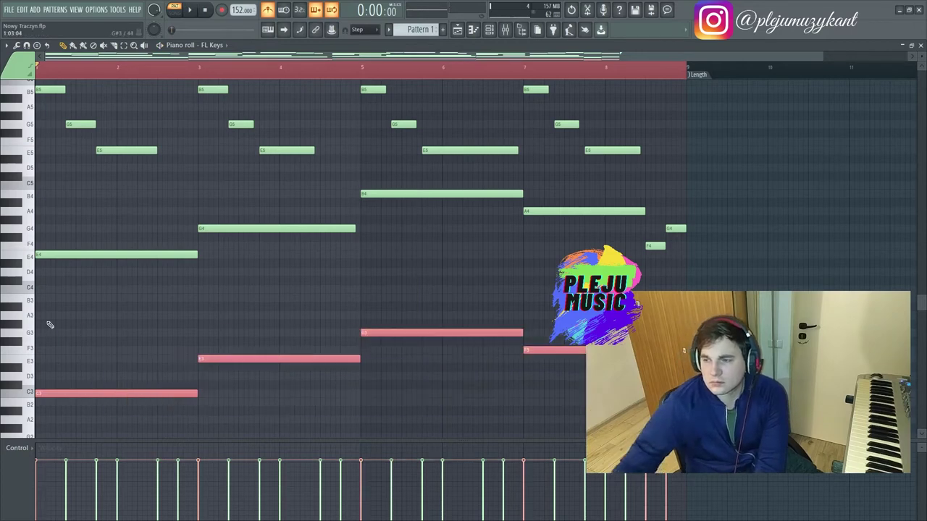
left_click_drag(716, 291, 130, 208)
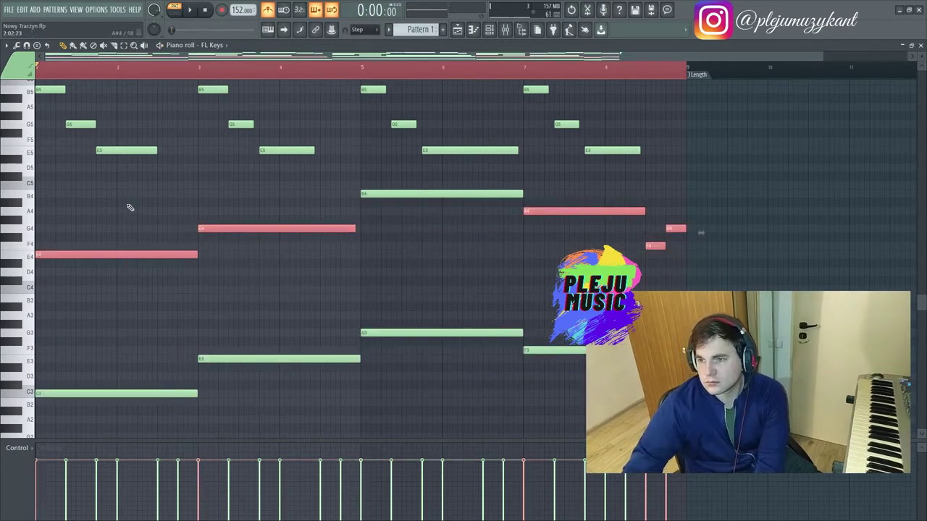
left_click_drag(743, 313, 122, 179)
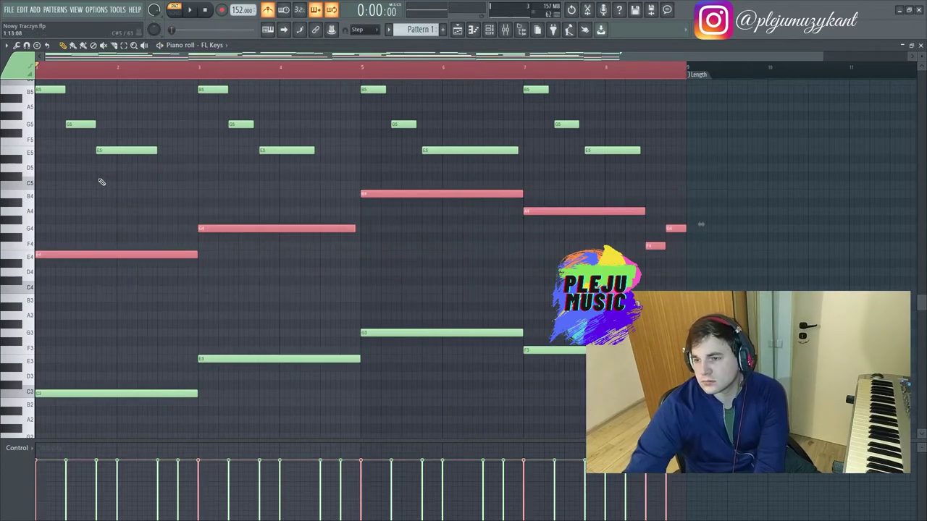
key("ctrl+Down")
key("space")
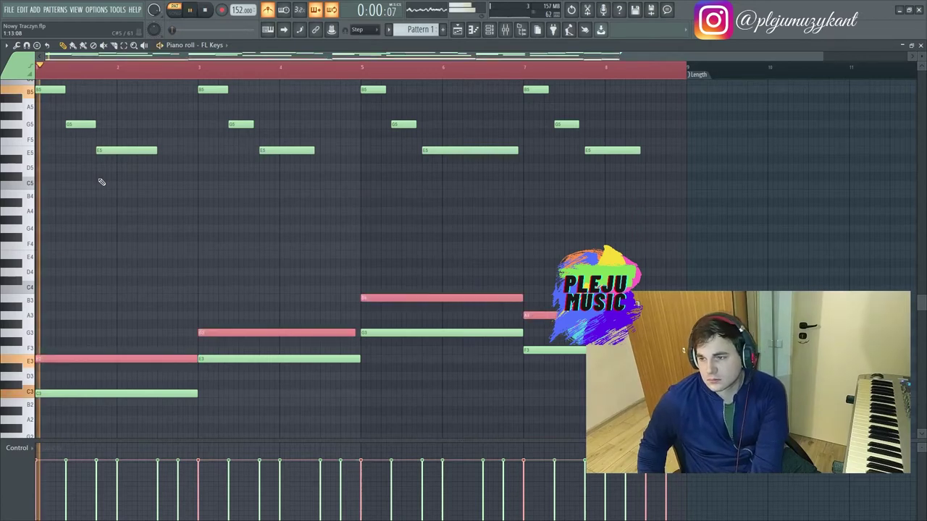
key("space")
key("ctrl+Up")
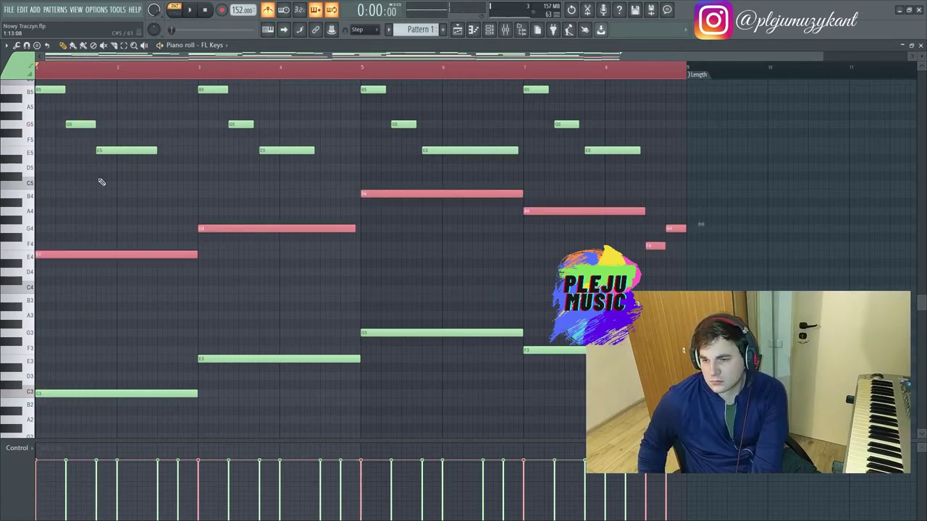
Try both rows of long low notes one octave lower, undo the transposition and replay the pattern.
left_click_drag(688, 423, 86, 197)
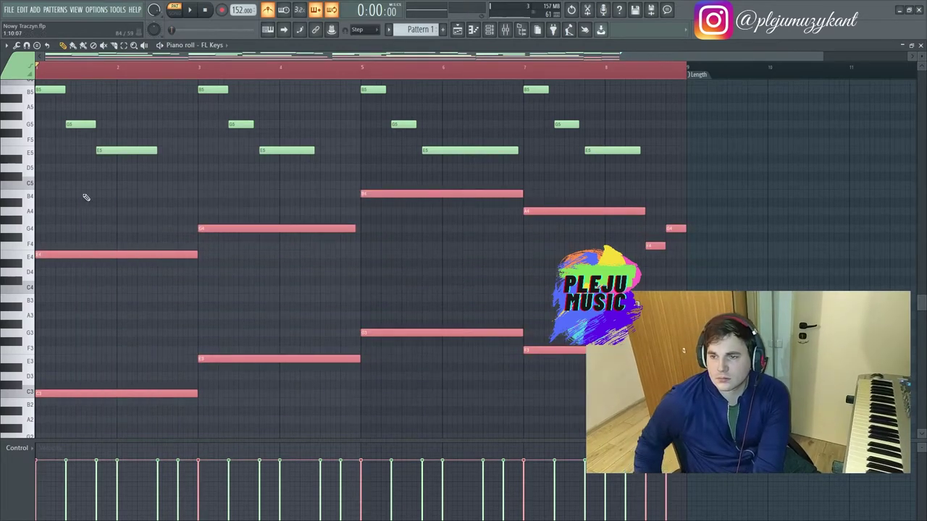
key("ctrl+Down")
key("space")
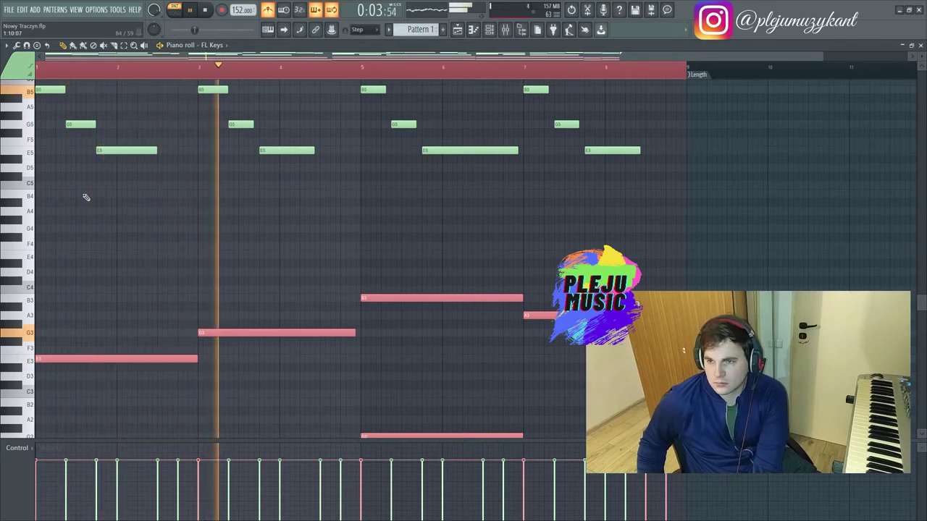
key("ctrl+z")
key("space")
key("space")
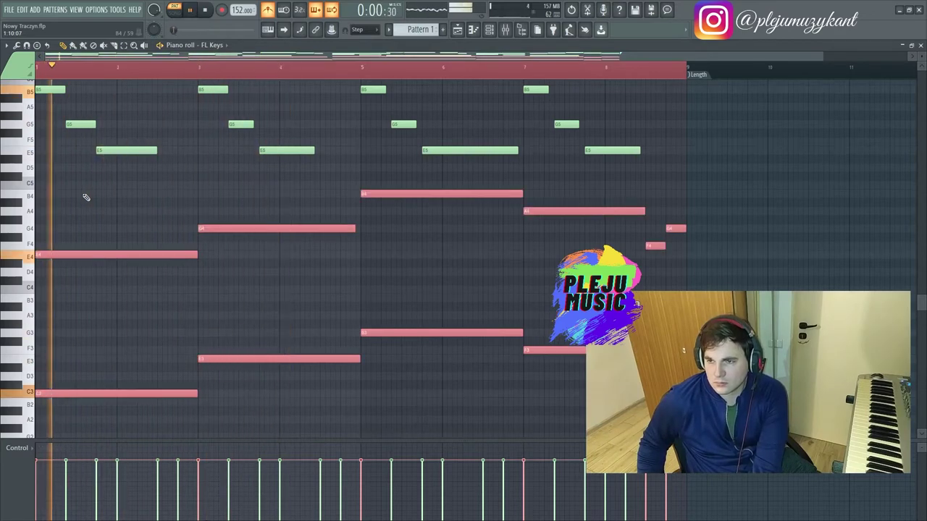
Raise the whole upper melody row, from the opening E6 note onward, by one octave.
scroll(286, 296, "up", 2)
scroll(286, 296, "up", 6)
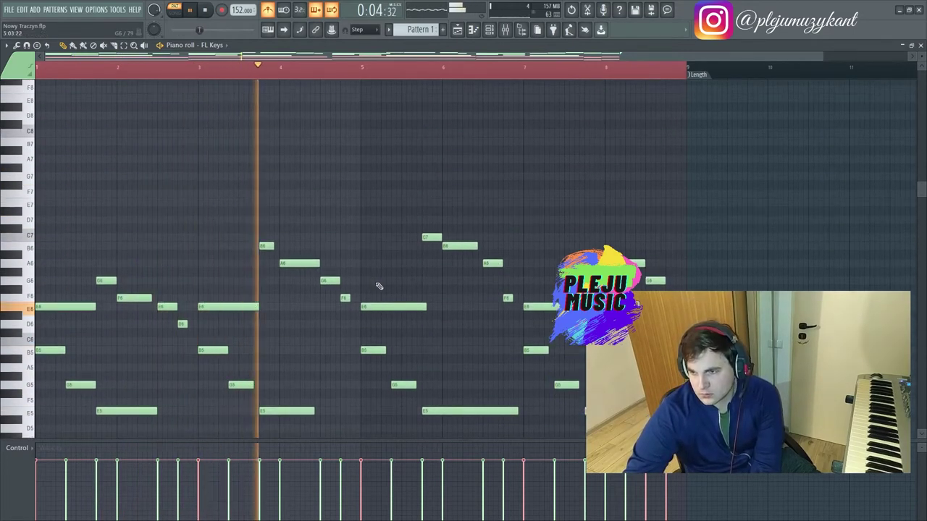
left_click_drag(718, 333, 11, 215)
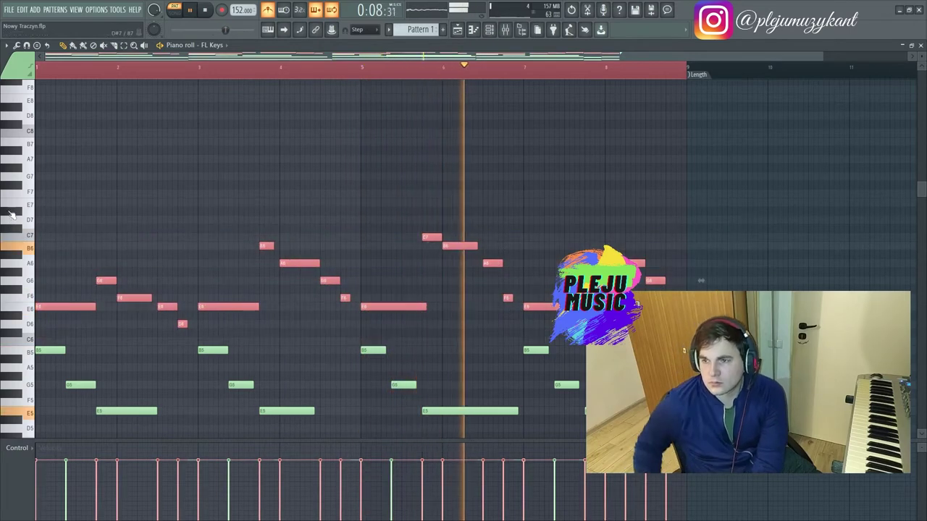
key("ctrl+Up")
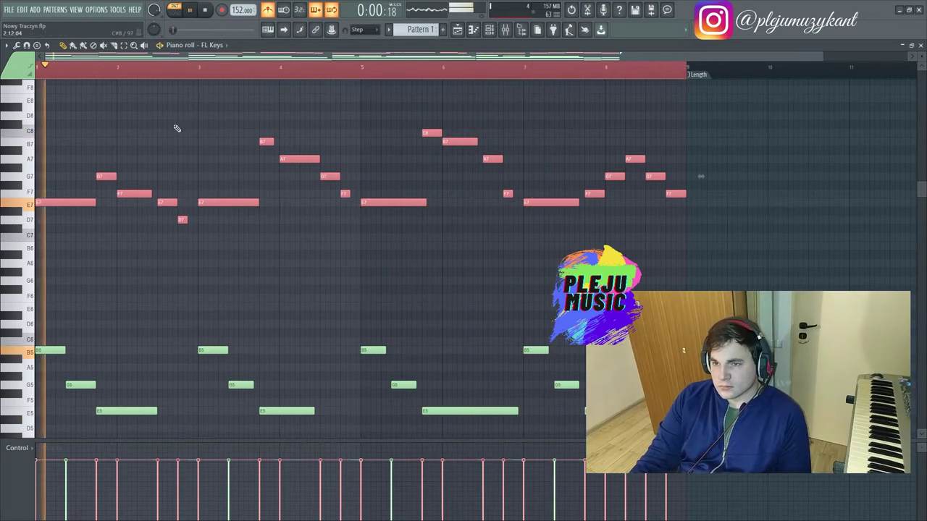
Play back the eight-bar pattern and review the raised melody against the lower note rows.
scroll(184, 208, "down", 1)
key("space")
scroll(172, 239, "down", 8)
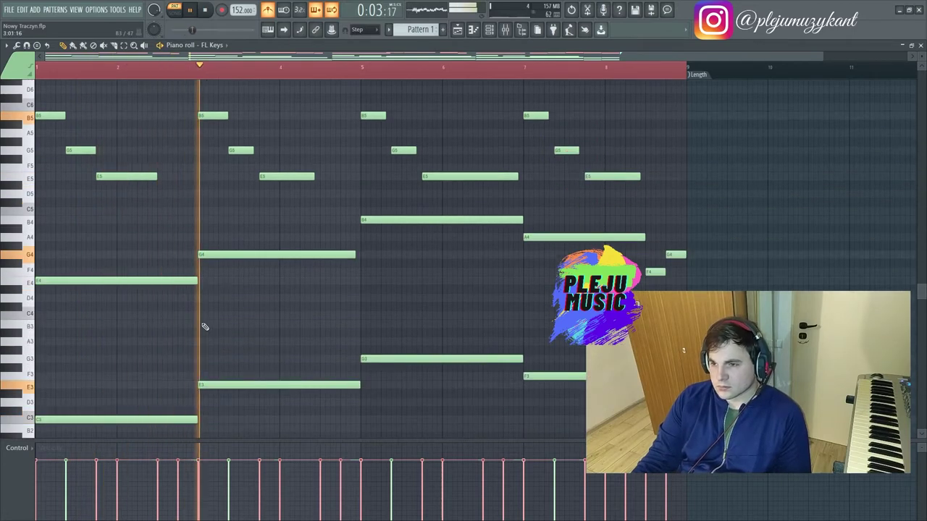
scroll(223, 345, "down", 3)
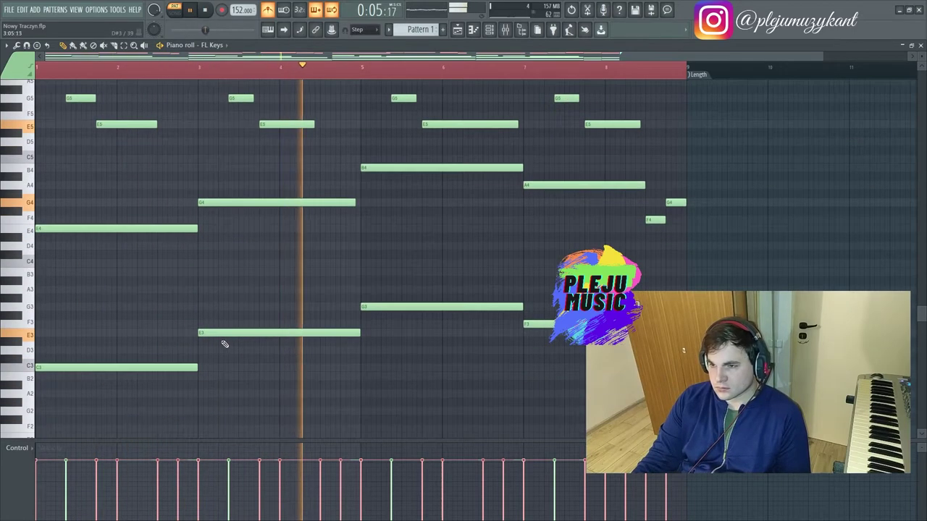
scroll(241, 352, "up", 10)
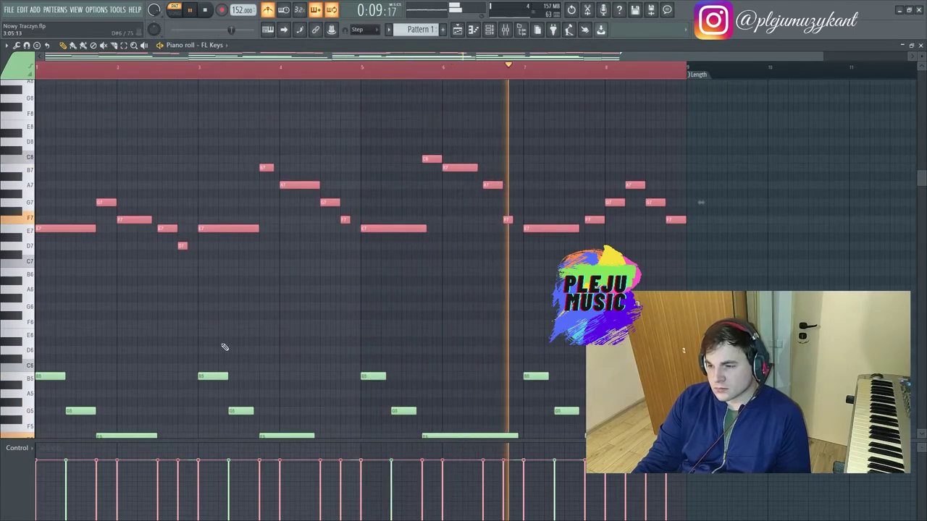
scroll(224, 347, "down", 15)
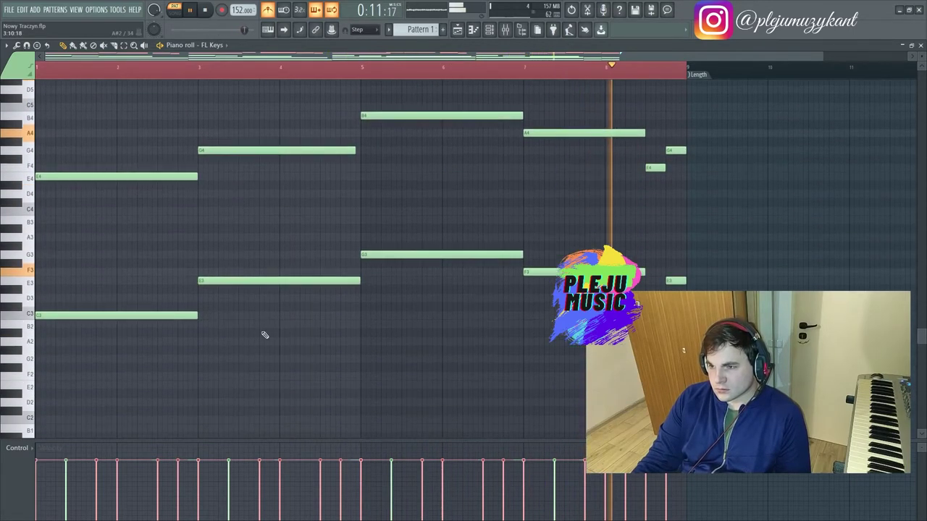
left_click_drag(710, 393, 34, 103)
scroll(165, 254, "up", 5)
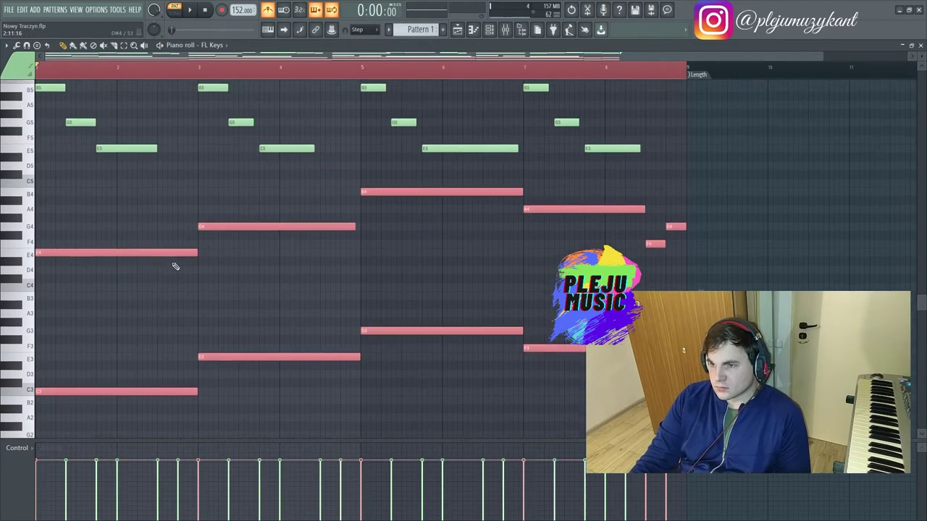
scroll(178, 269, "down", 2)
left_click_drag(380, 362, 364, 166)
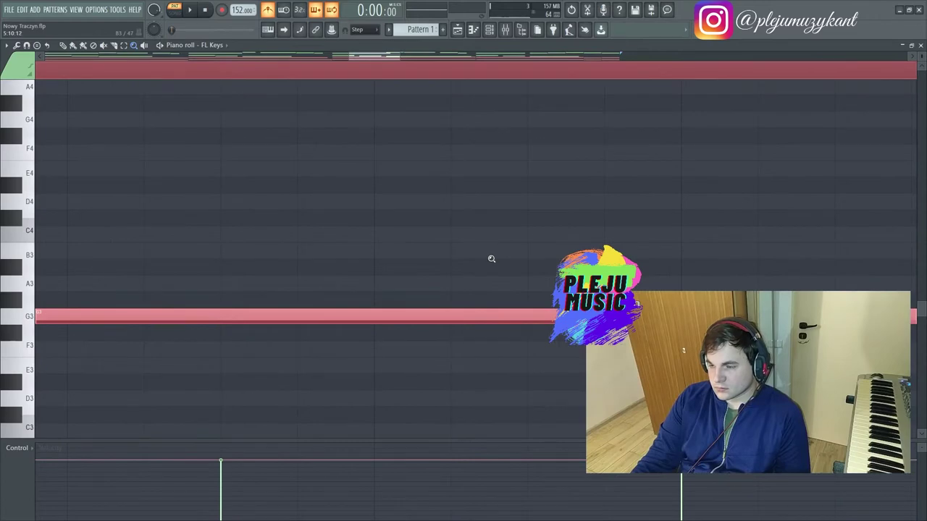
key("ctrl+z")
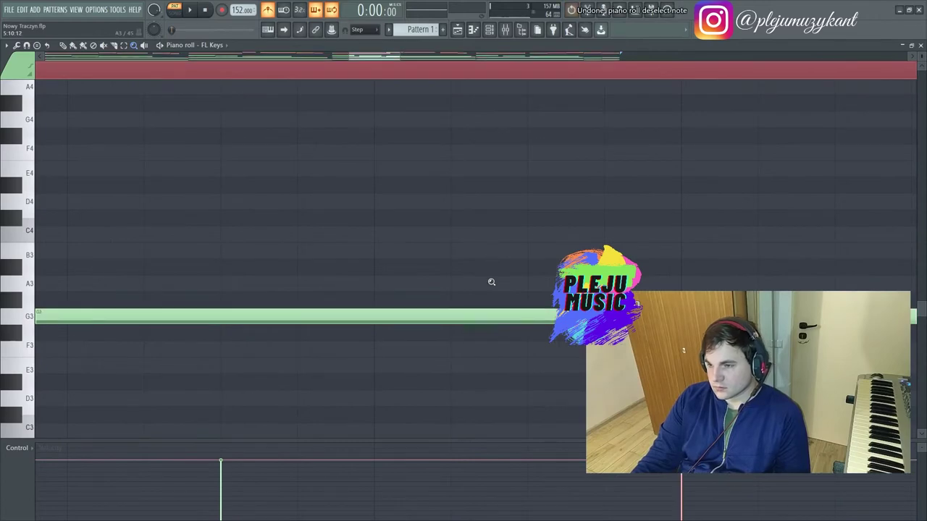
right_click(446, 249)
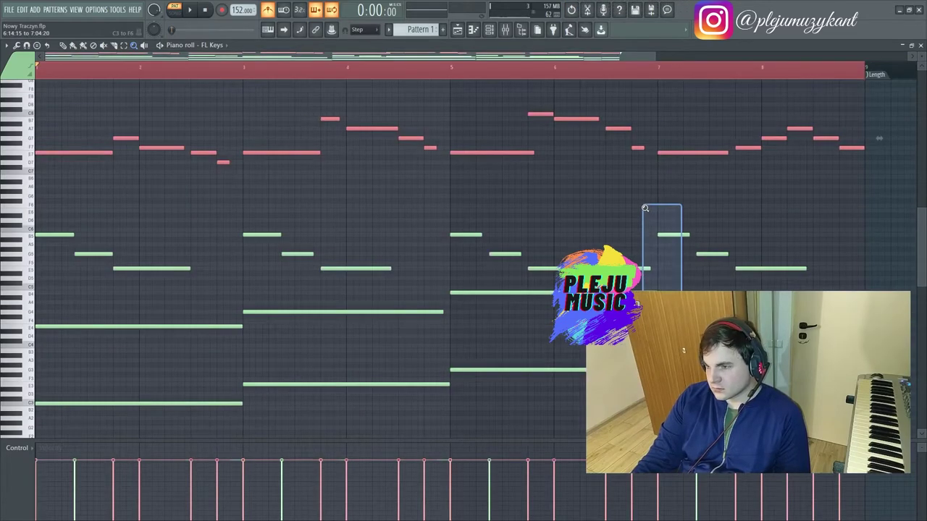
left_click_drag(645, 208, 645, 205)
left_click_drag(410, 265, 388, 120)
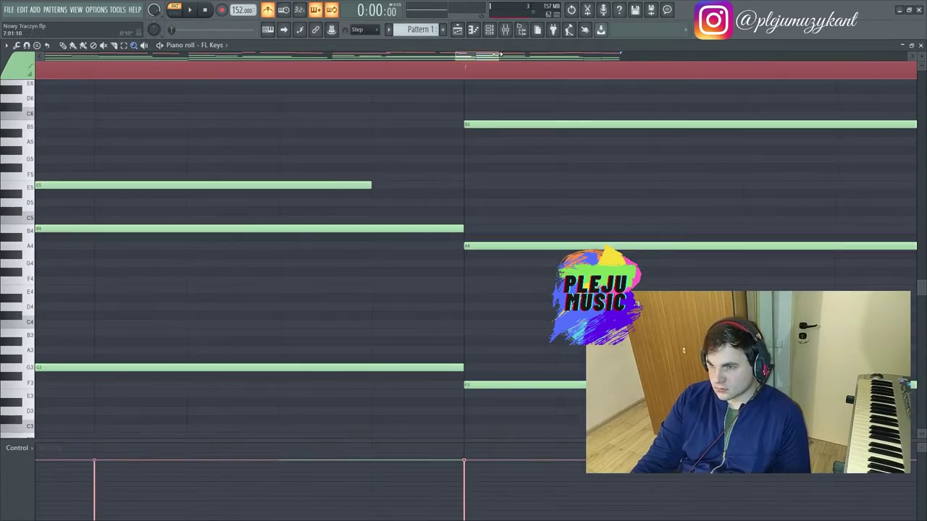
left_click_drag(498, 54, 652, 58)
right_click(320, 209)
right_click(298, 278)
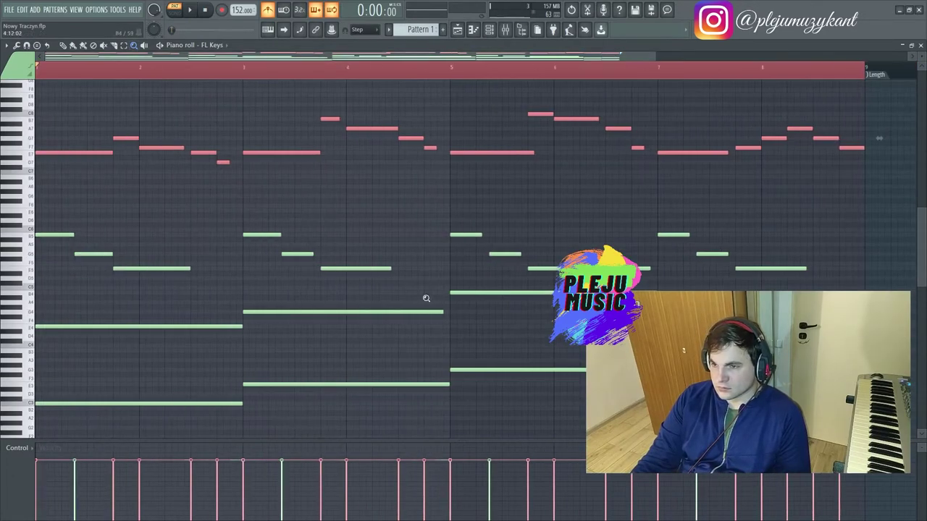
Strum all notes below the top melody with the Strumizer, adjusting the start time and velocity strength.
left_click_drag(895, 426, 18, 215)
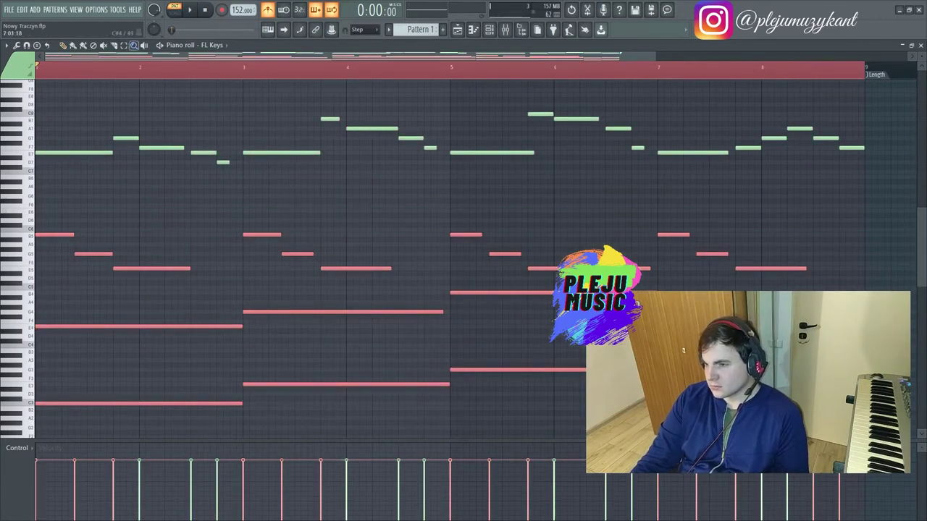
left_click_drag(651, 218, 652, 218)
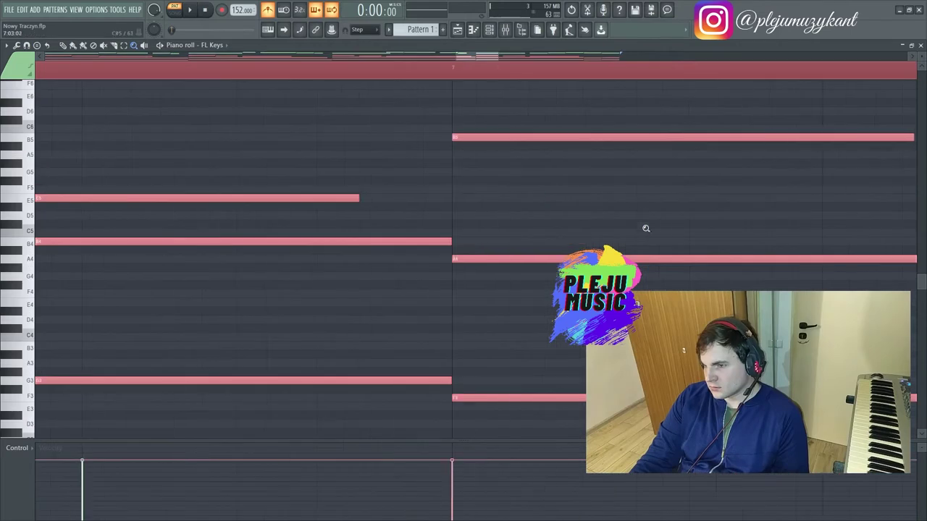
key("alt+s")
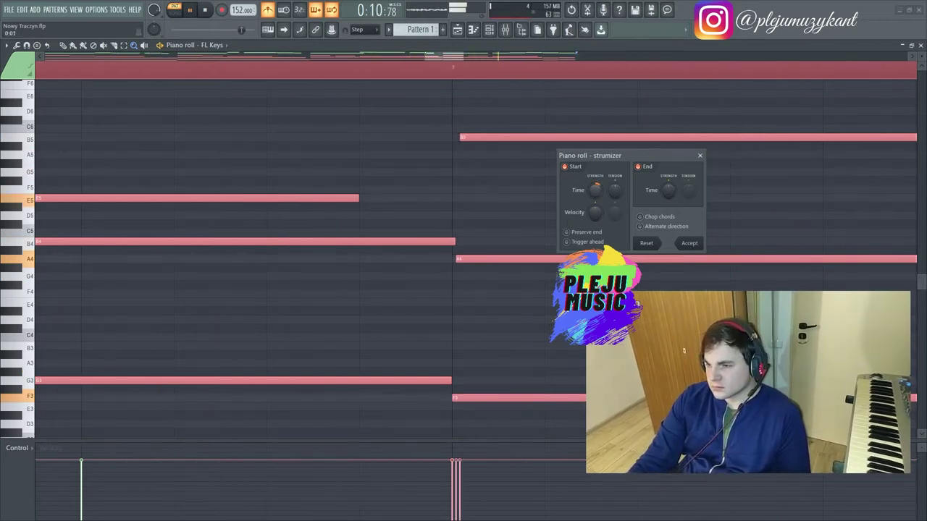
left_click_drag(593, 211, 592, 218)
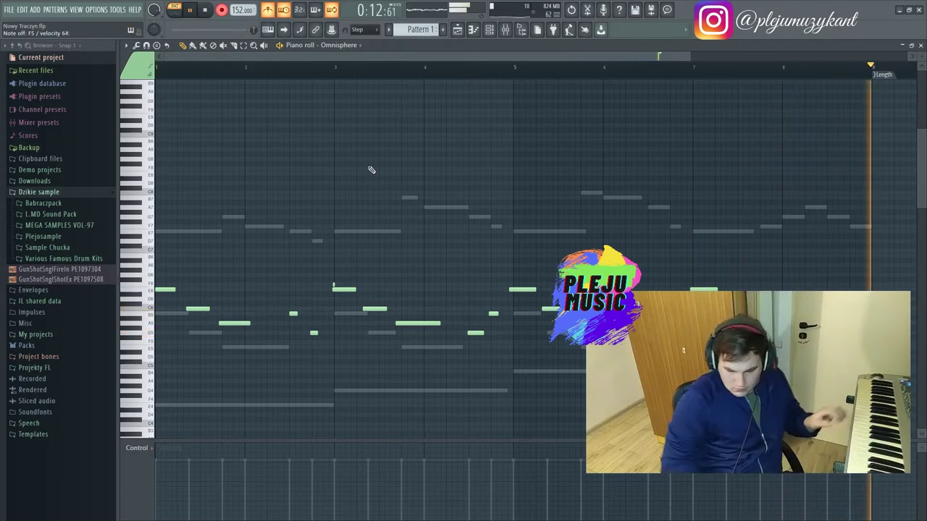
Play back the recorded Omnisphere melody and delete the stray short note at the start of bar 3.
key("space")
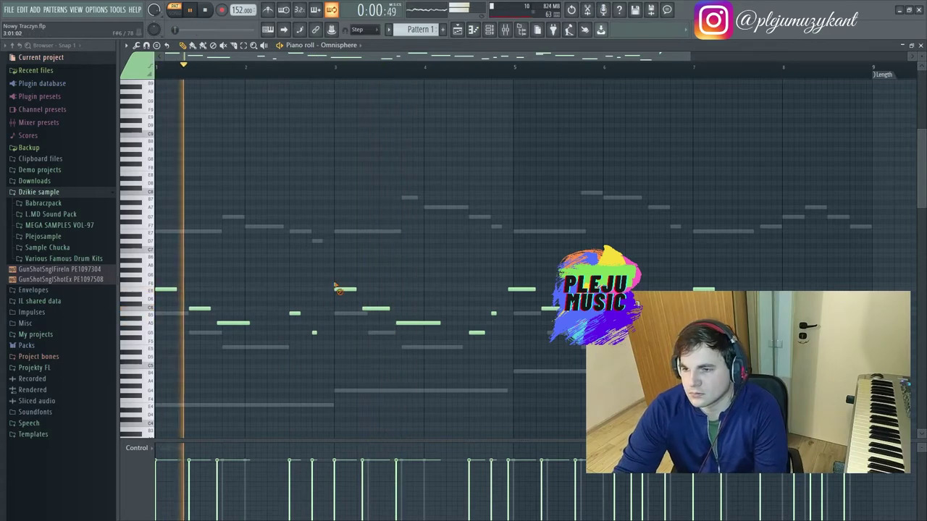
key("space")
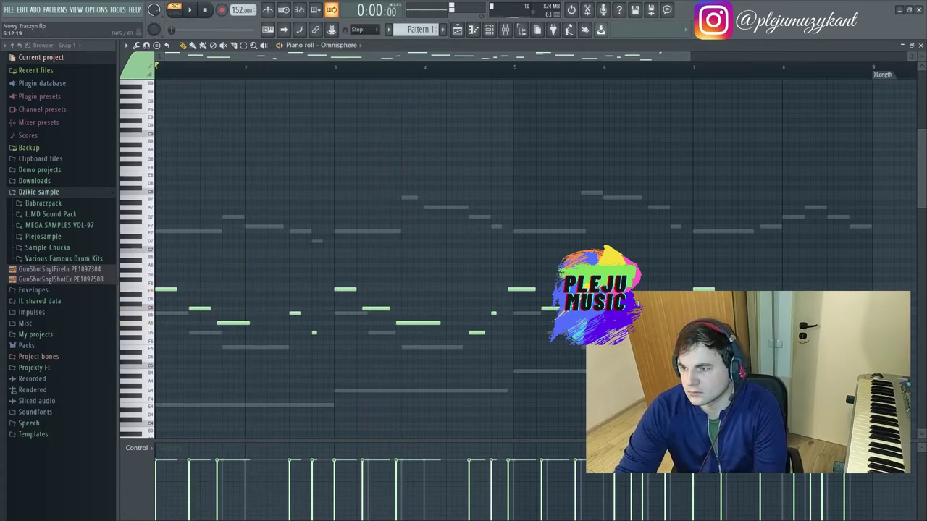
left_click_drag(502, 395, 155, 185)
key("space")
right_click(252, 223)
left_click(273, 271)
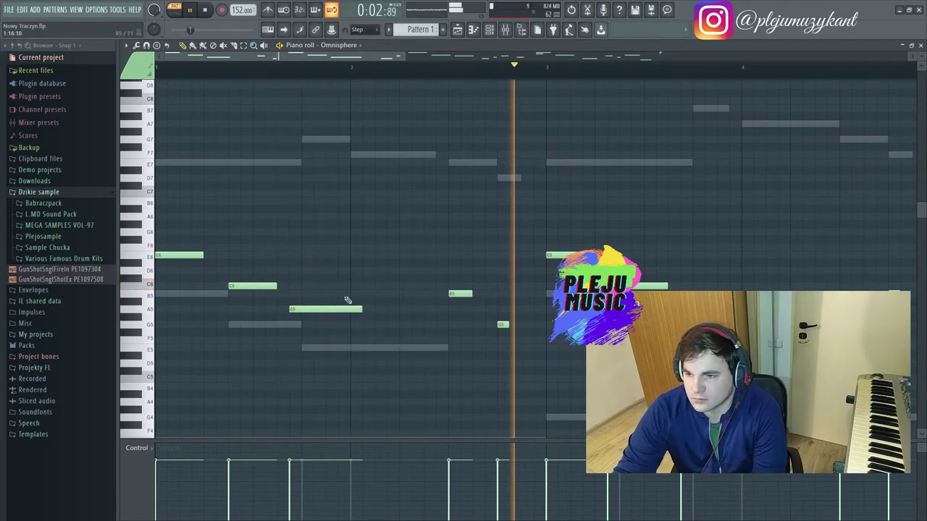
Shorten the first A5 note to end at bar 2 and adjust the lengths of the B5 and G5 notes closing bar 2.
left_click_drag(363, 308, 351, 309)
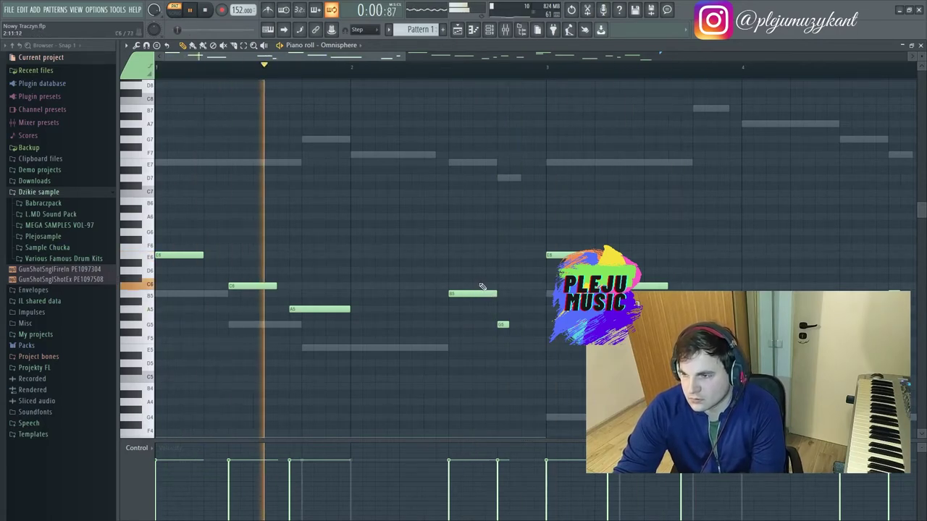
left_click_drag(667, 286, 655, 286)
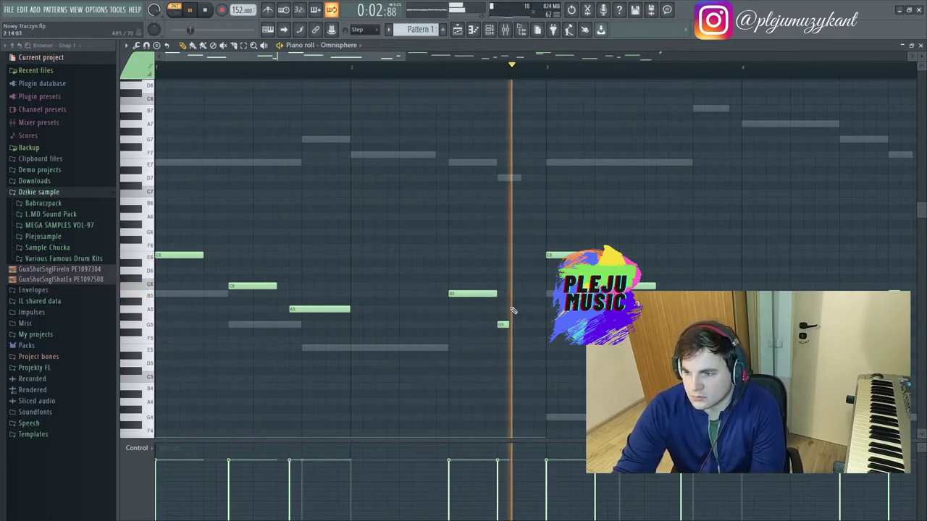
left_click(503, 324)
key("space")
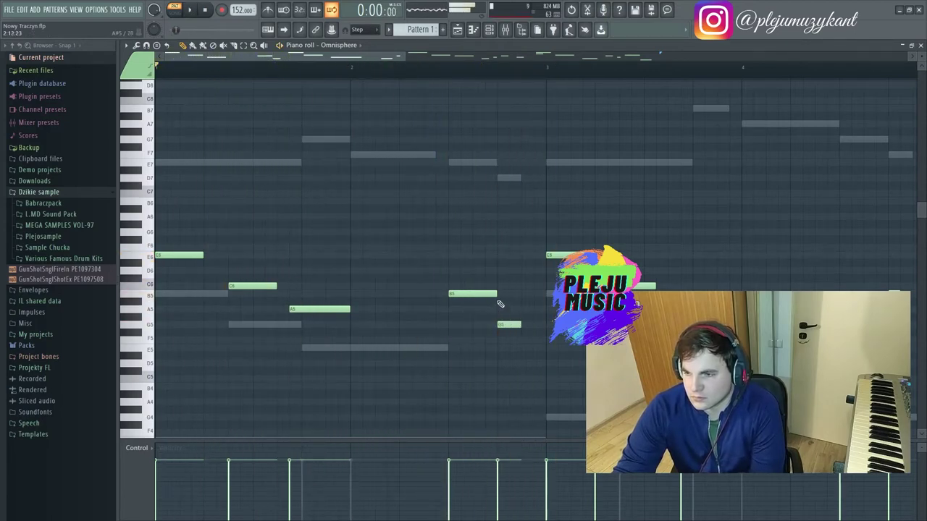
left_click_drag(496, 294, 472, 294)
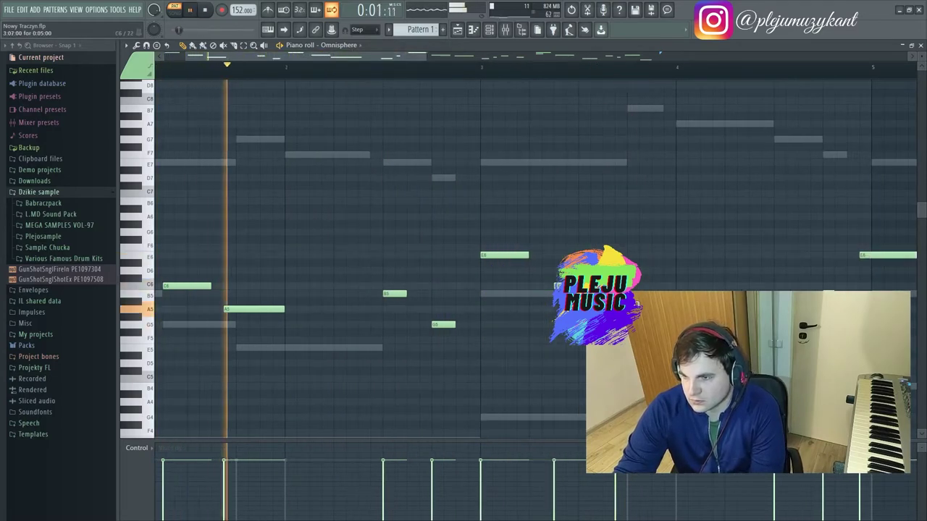
Match bar 3's C6 note to bar 1's C6 timing and length, and align bar 1's A5 with the ghost E5 start.
left_click_drag(217, 55, 194, 52)
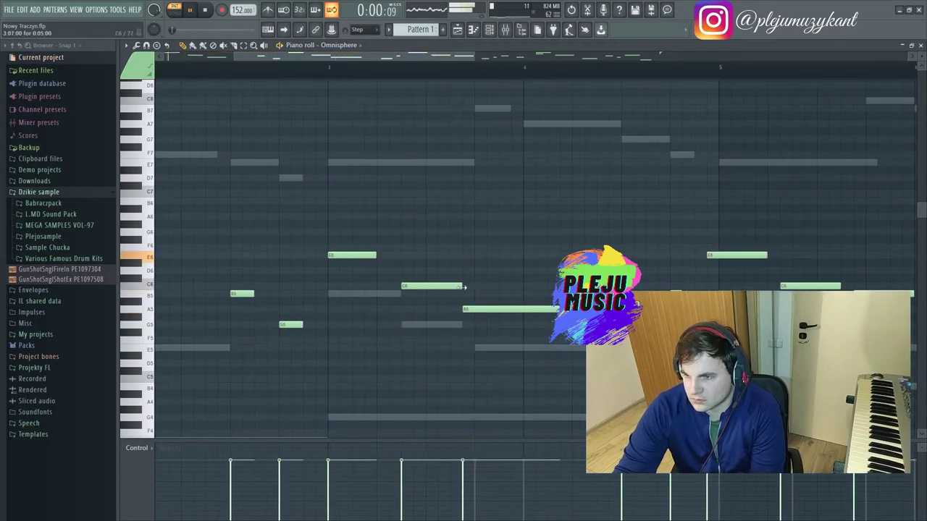
left_click_drag(380, 58, 246, 55)
left_click_drag(313, 58, 359, 54)
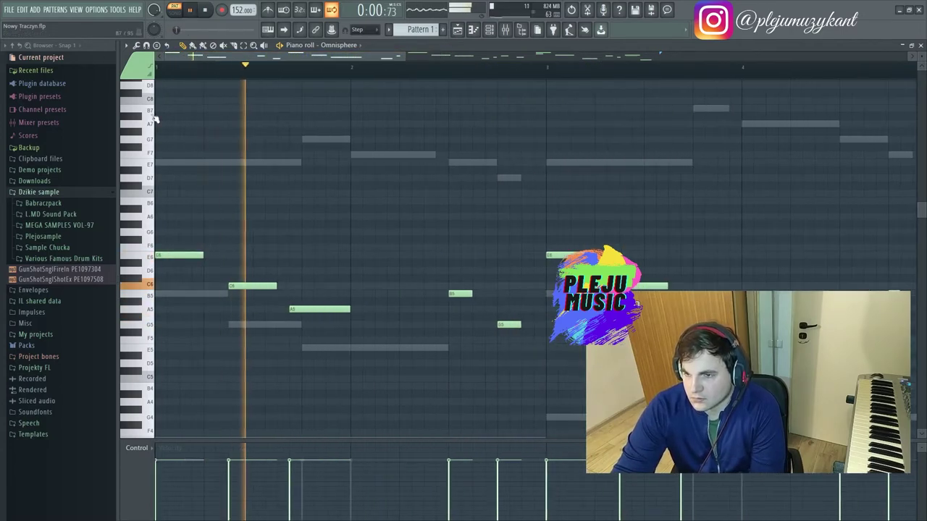
left_click_drag(305, 312, 347, 310)
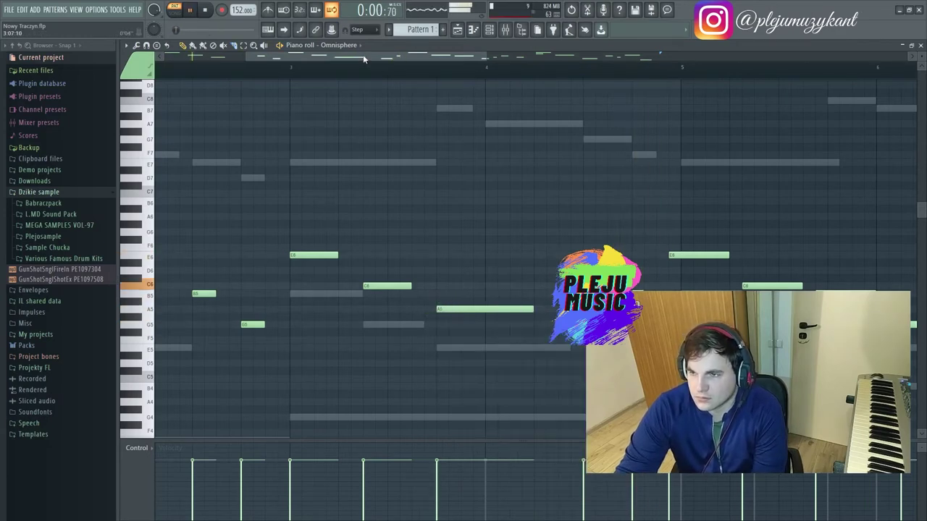
Shorten the A5 note in bar 3 so that it ends at the start of bar 4.
left_click_drag(527, 309, 484, 309)
right_click(485, 315)
left_click(496, 327)
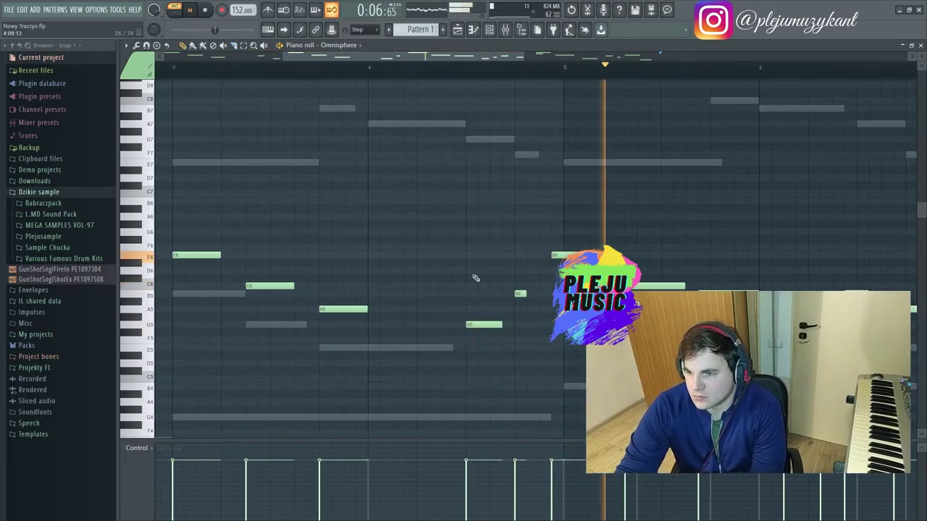
Replay the melody, aligning the E6 note with the start of bar 5 and evening out bar 4's G5 and B5 lengths.
left_click_drag(405, 58, 338, 56)
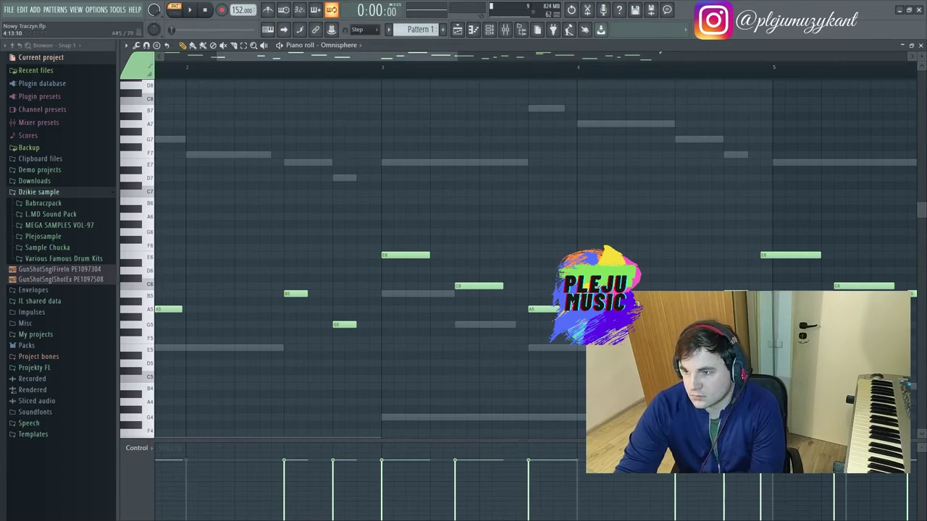
scroll(549, 54, "left", 3)
key("space")
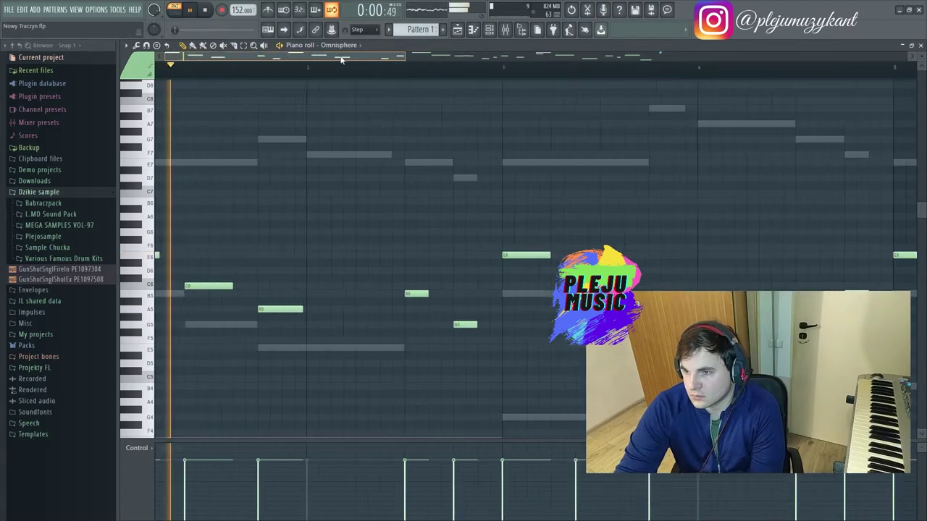
scroll(341, 59, "left", 1)
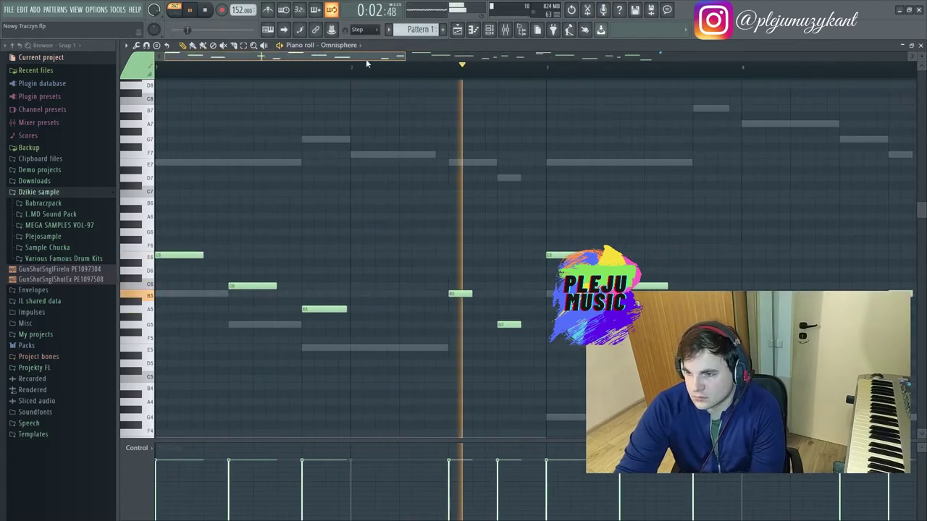
scroll(493, 63, "right", 5)
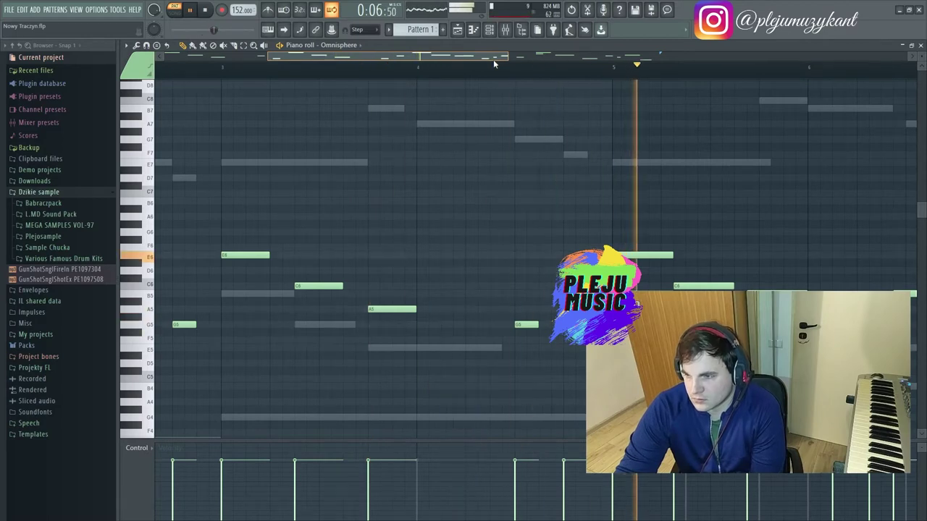
left_click_drag(493, 64, 545, 62)
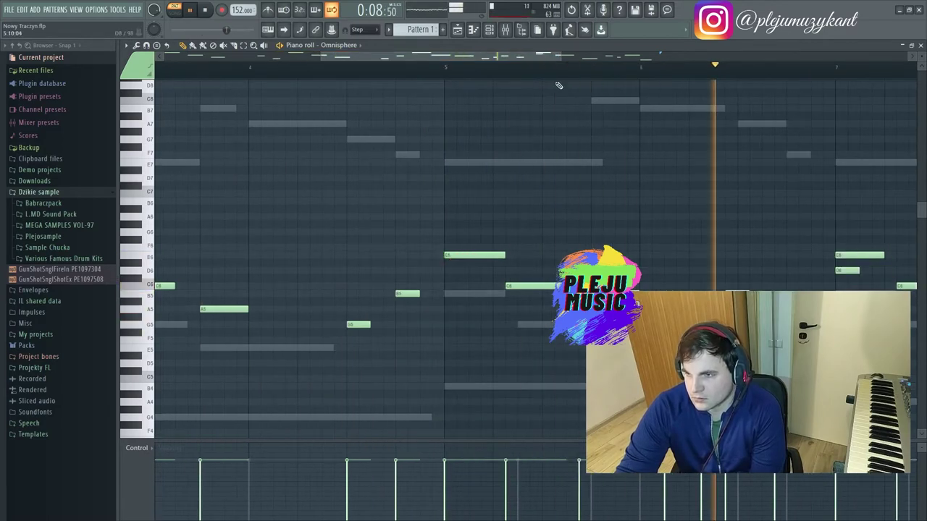
Transpose all notes of the Omnisphere melody down one octave.
left_click_drag(554, 63, 117, 57)
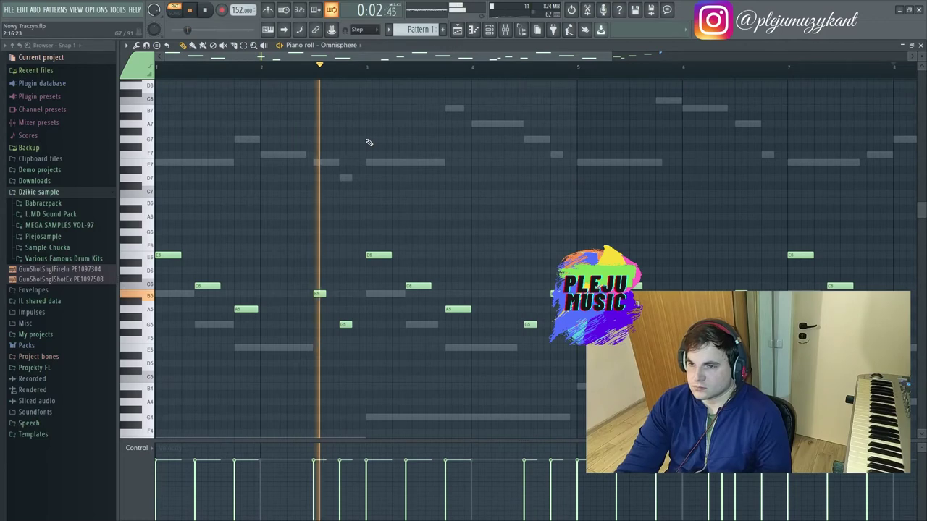
key("ctrl+a")
key("ctrl+Down")
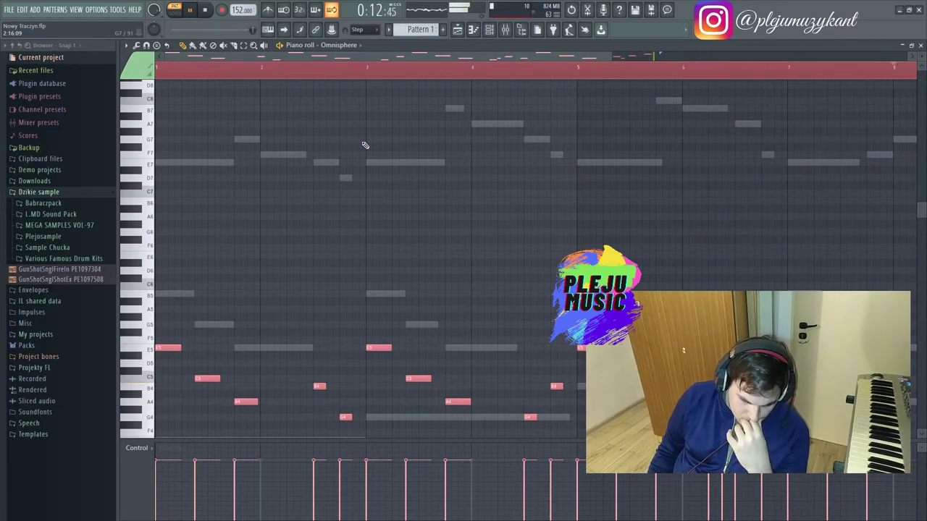
Move the G4 note in bar 6 of the Omnisphere melody half a beat earlier.
left_click_drag(338, 57, 427, 55)
left_click(563, 383)
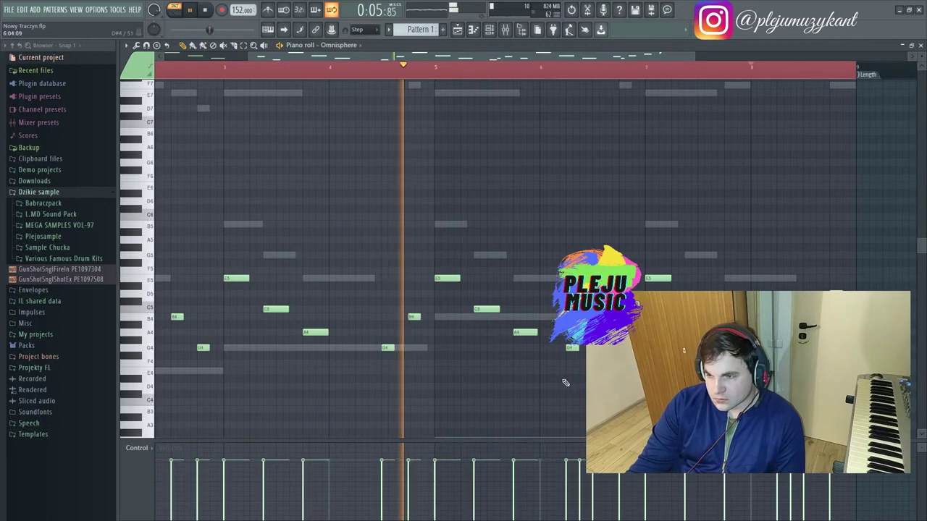
left_click_drag(572, 347, 556, 348)
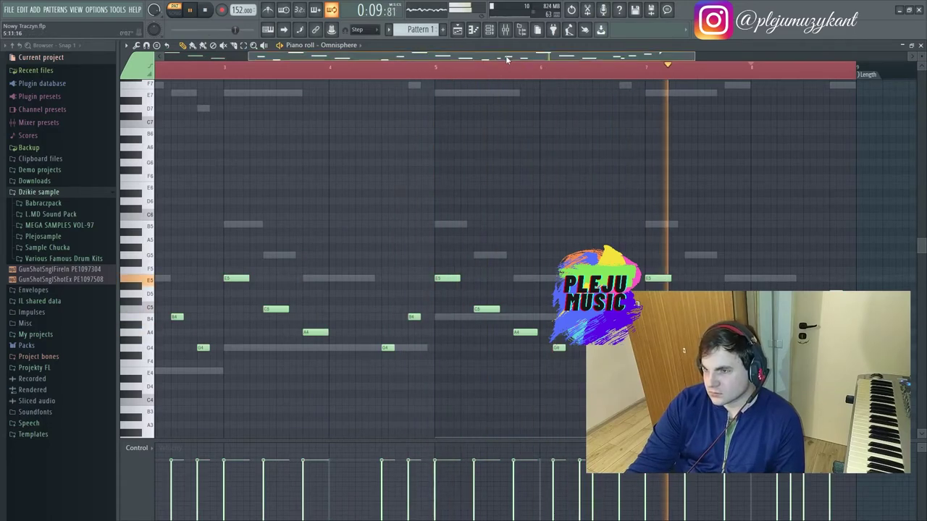
left_click_drag(507, 61, 582, 58)
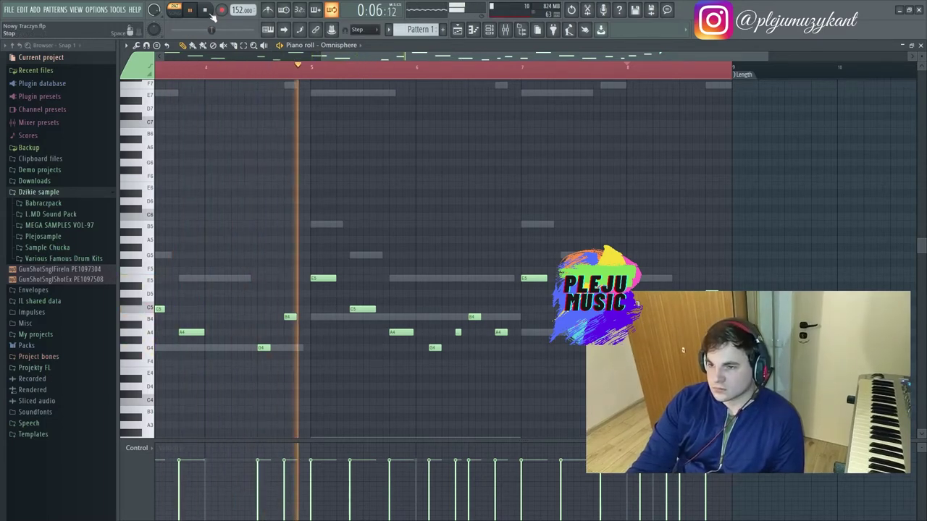
Transpose the whole Omnisphere melody up two octaves.
key("ctrl+a")
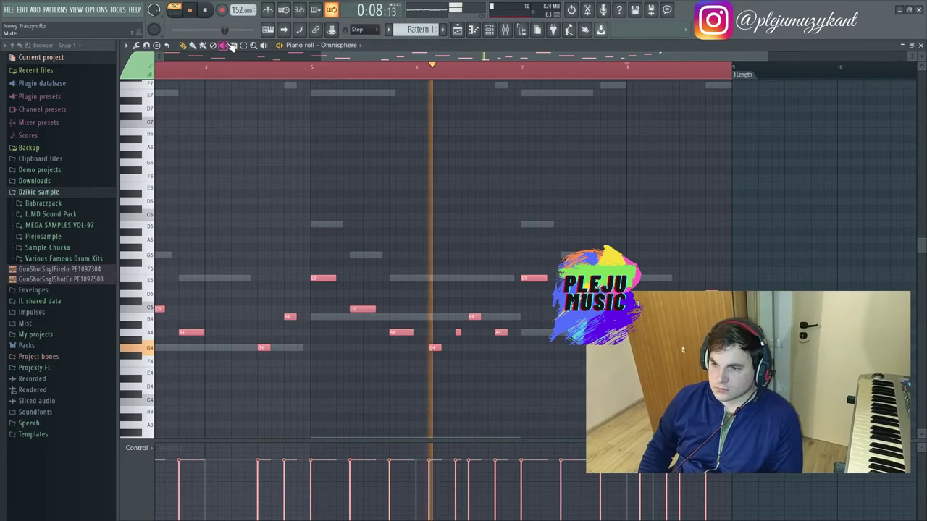
key("ctrl+Up")
key("ctrl+Up")
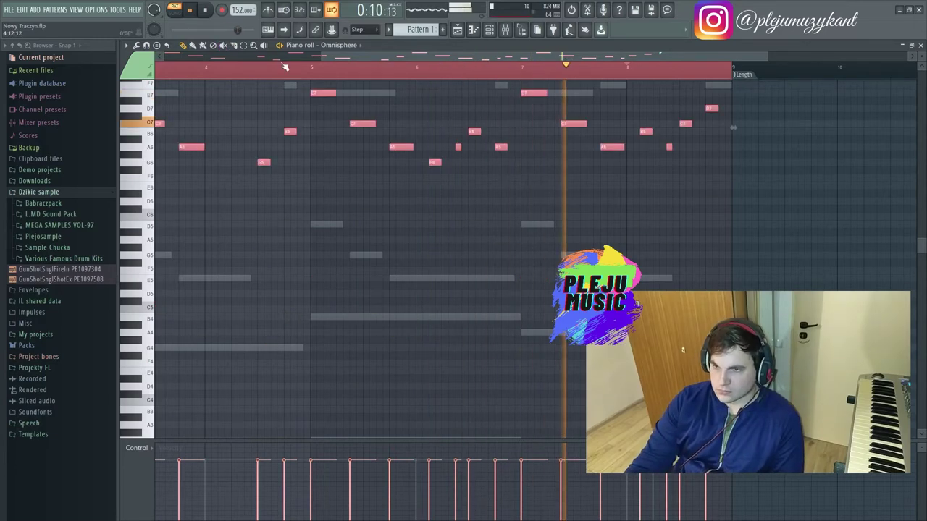
Audition the patches following Ceramic Bowlimba Flute, load Charango FX Menu in Omnisphere, and stop playback.
key("F6")
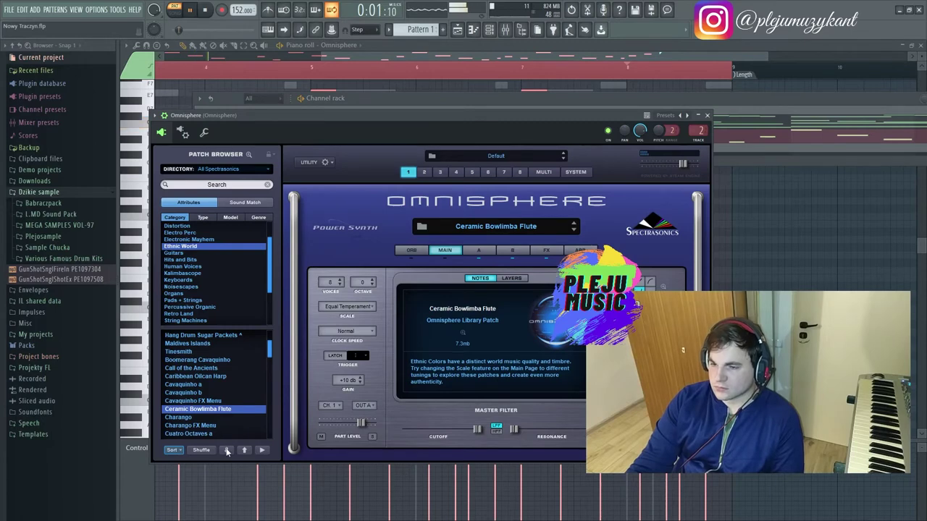
left_click(226, 450)
left_click(226, 451)
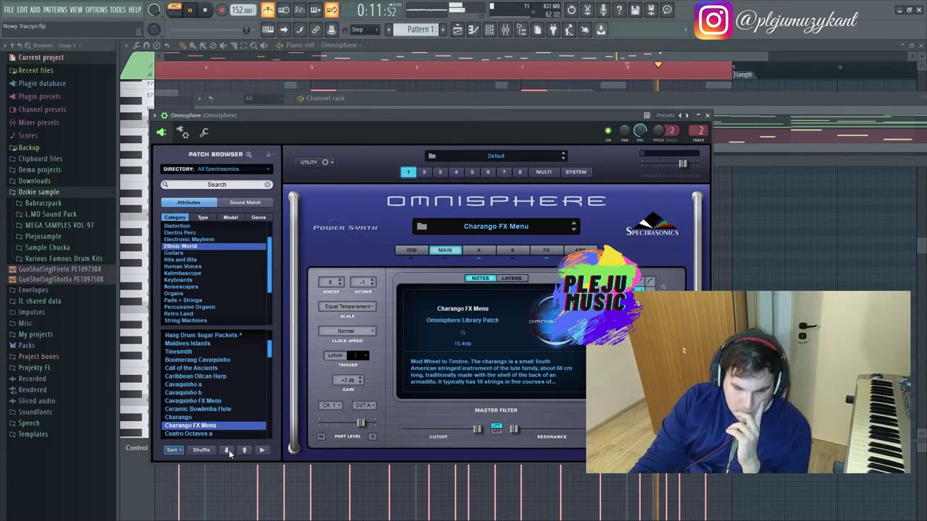
left_click(206, 12)
Clone the Omnisphere channel and route the clone to mixer insert 3 with the preset name Synth.
left_click(487, 32)
right_click(265, 136)
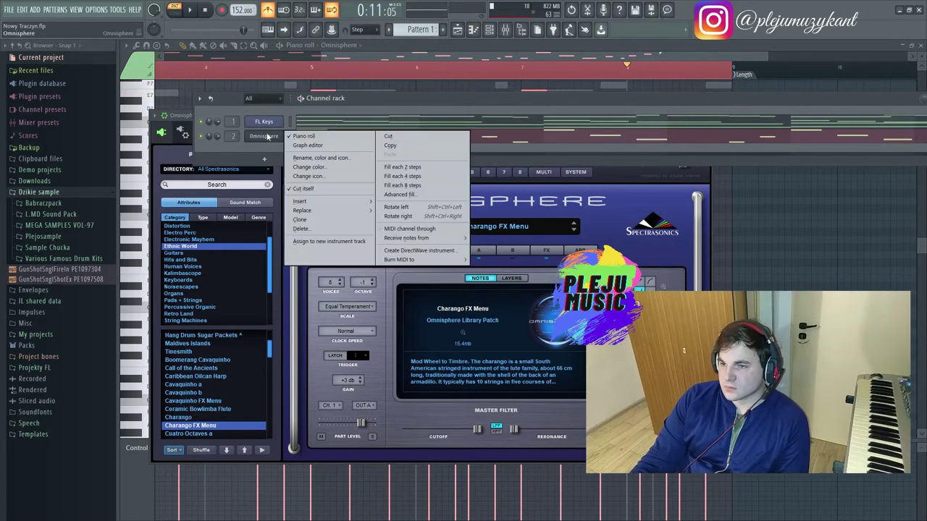
left_click(301, 220)
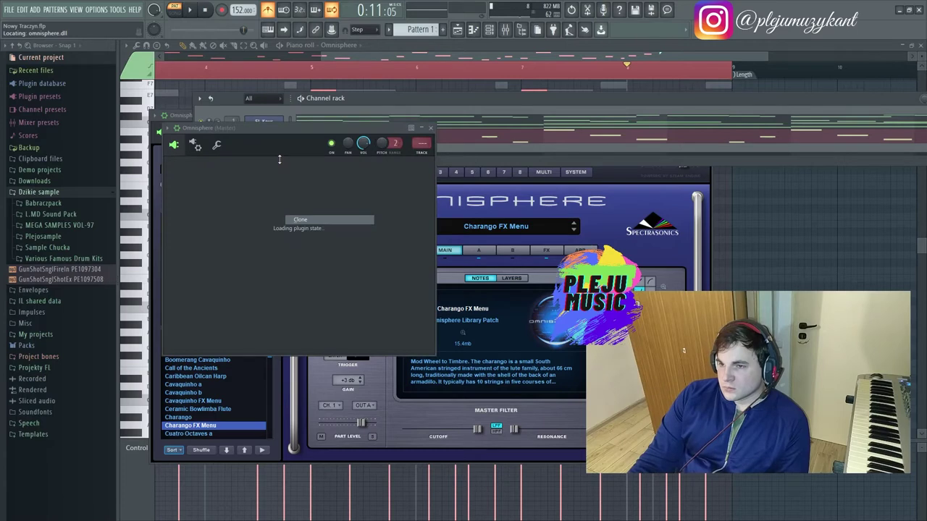
key("ctrl+l")
left_click(244, 184)
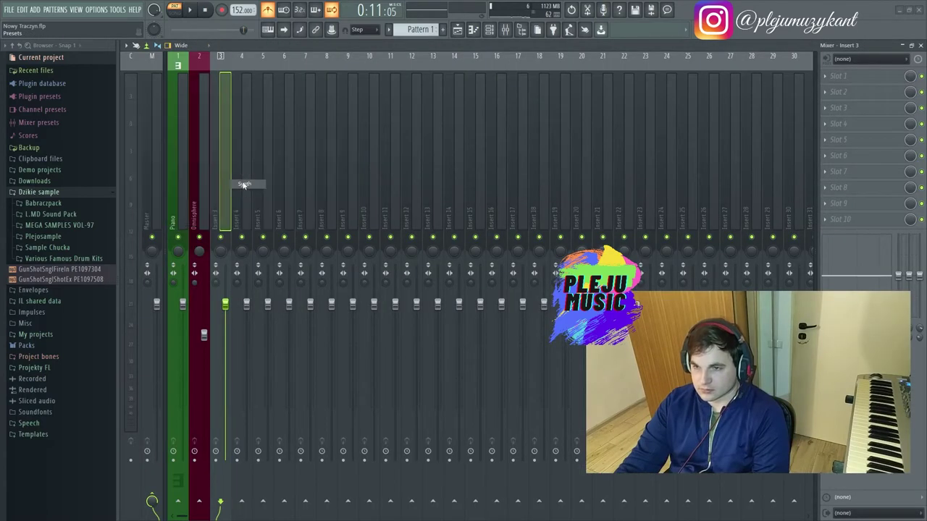
Rename the Omnisphere mixer track on insert 2 with the Drums preset name.
left_click(200, 146)
key("F2")
left_click(100, 146)
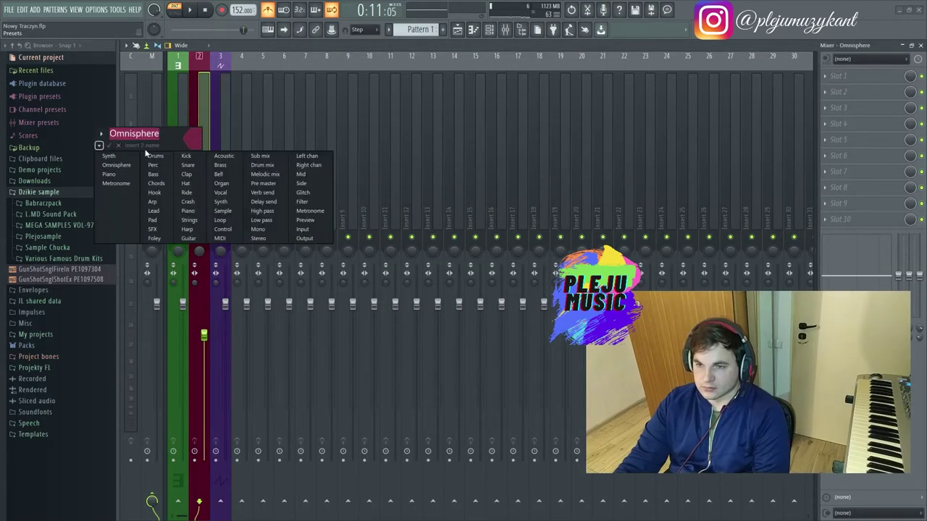
left_click(165, 157)
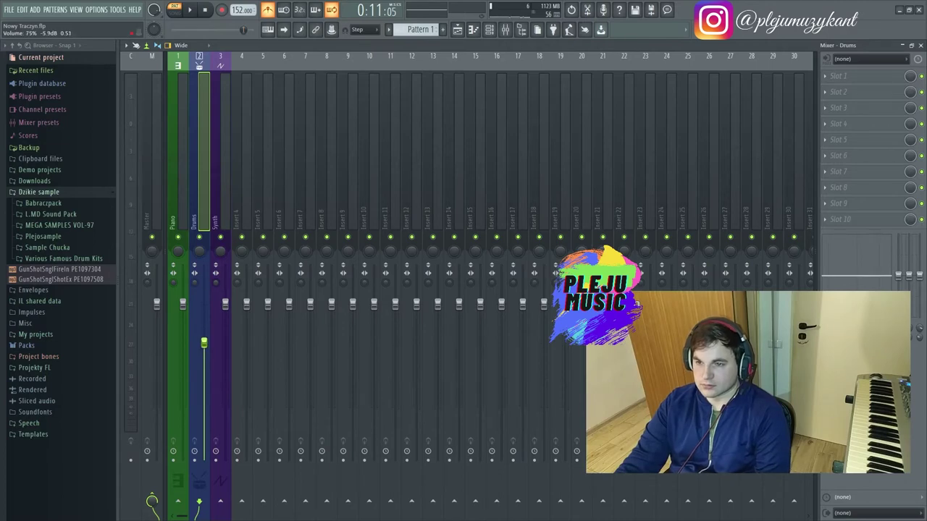
Load the Cuatro Octaves a patch in Omnisphere #2 and transpose its whole melody down two octaves.
left_click(489, 29)
left_click(264, 150)
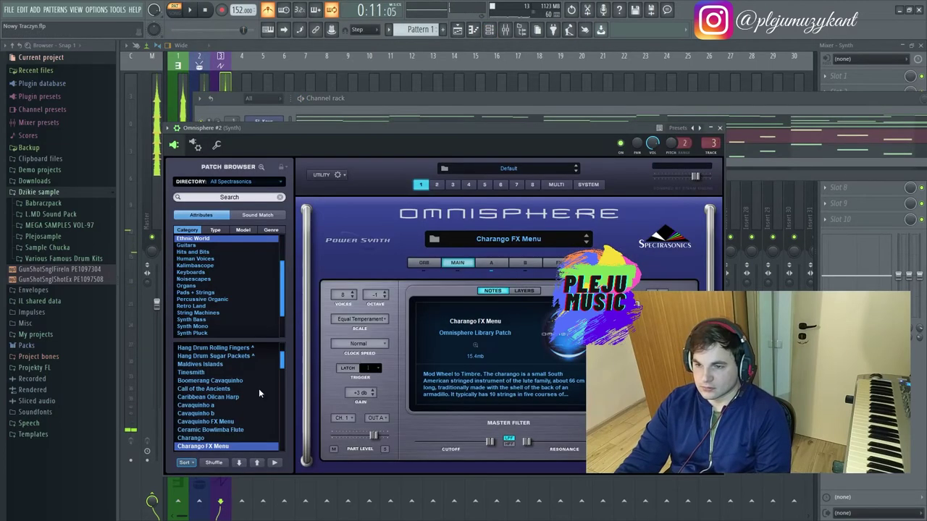
left_click(238, 463)
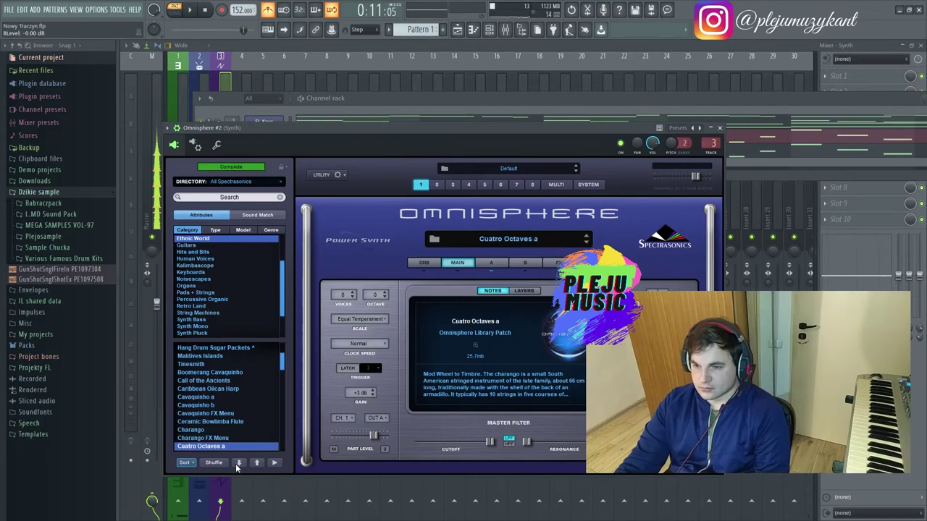
left_click(176, 128)
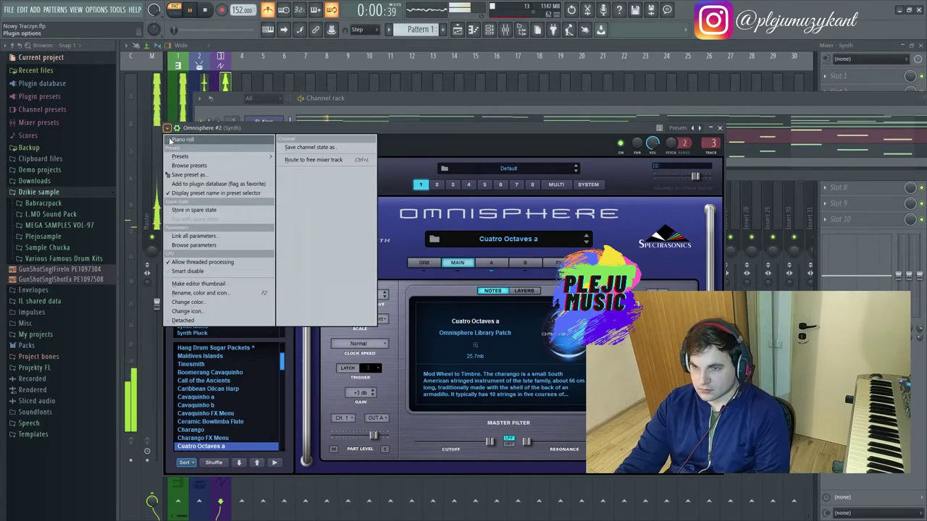
left_click(230, 187)
key("ctrl+a")
key("ctrl+Down")
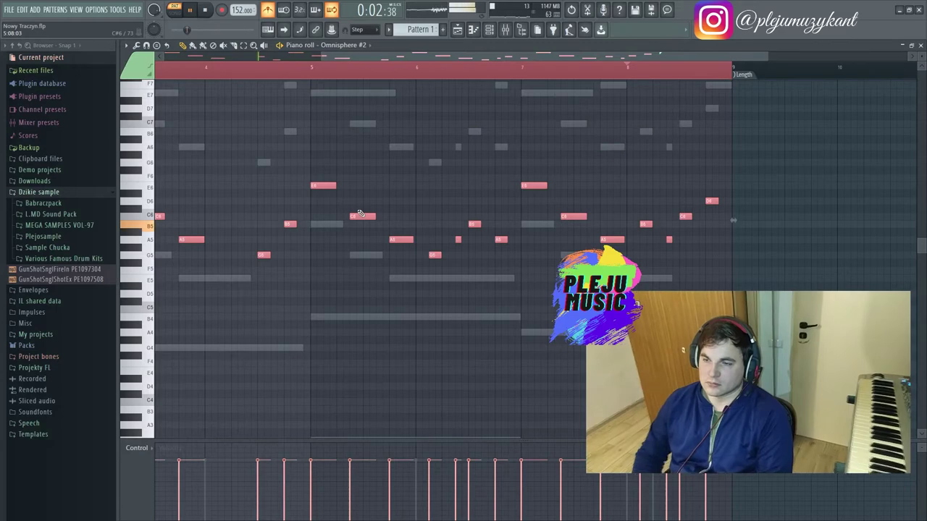
key("ctrl+Down")
key("space")
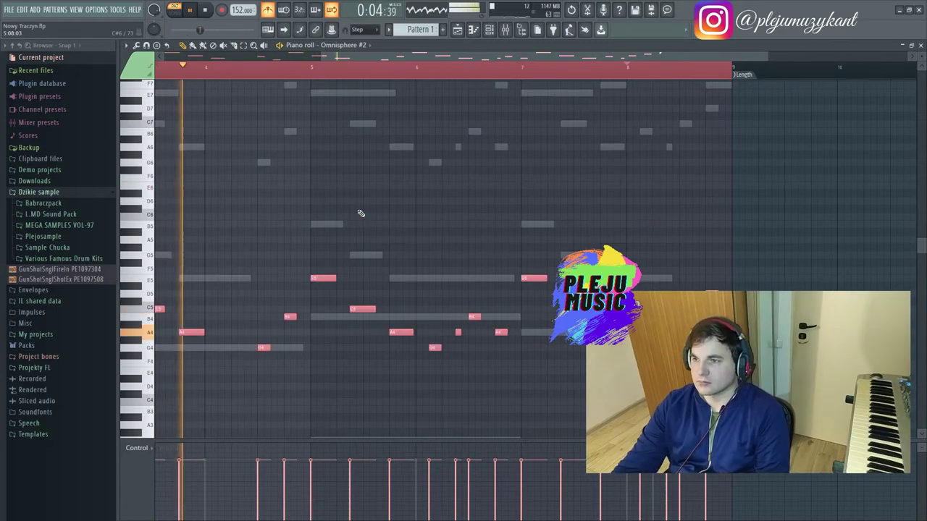
Audition the Ethnic World patches following Cuatro Octaves a in Omnisphere #2 and load Egyptian Saz b.
left_click(495, 31)
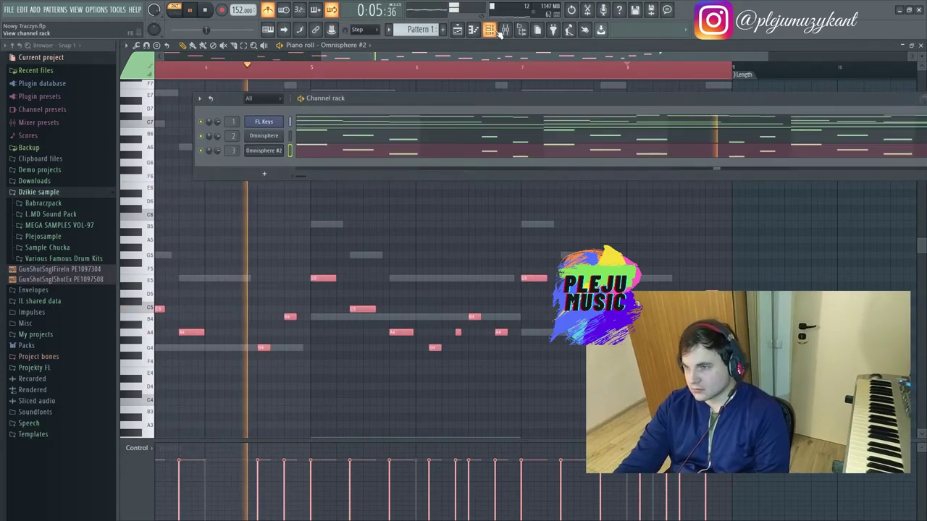
left_click(264, 150)
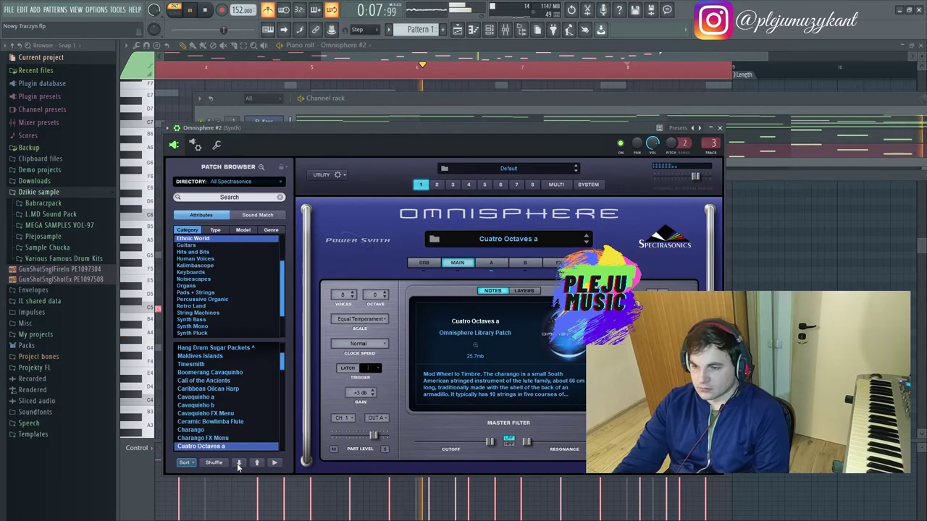
left_click(241, 465)
left_click(241, 465)
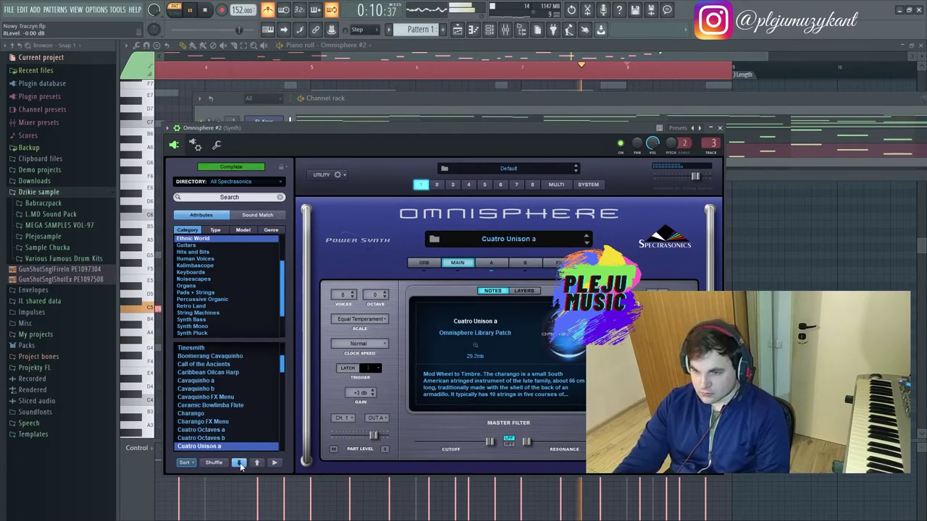
left_click(240, 465)
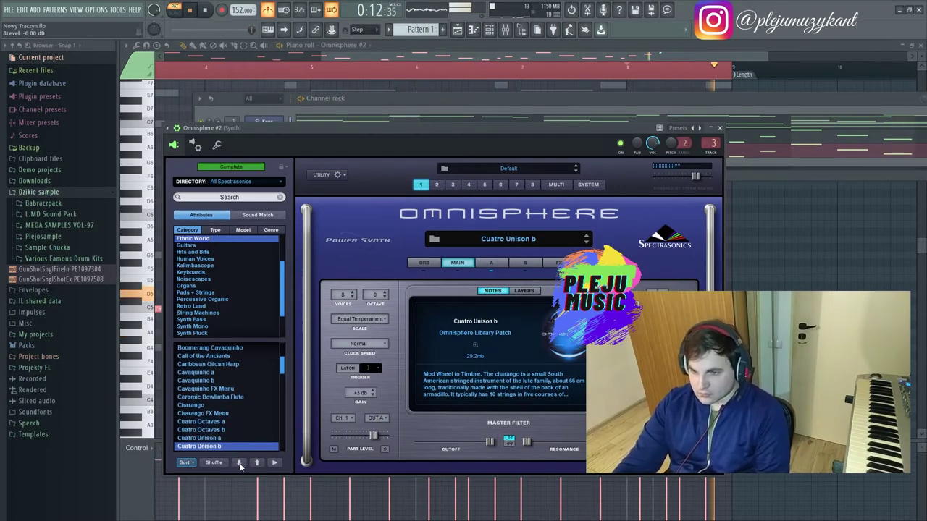
left_click(239, 465)
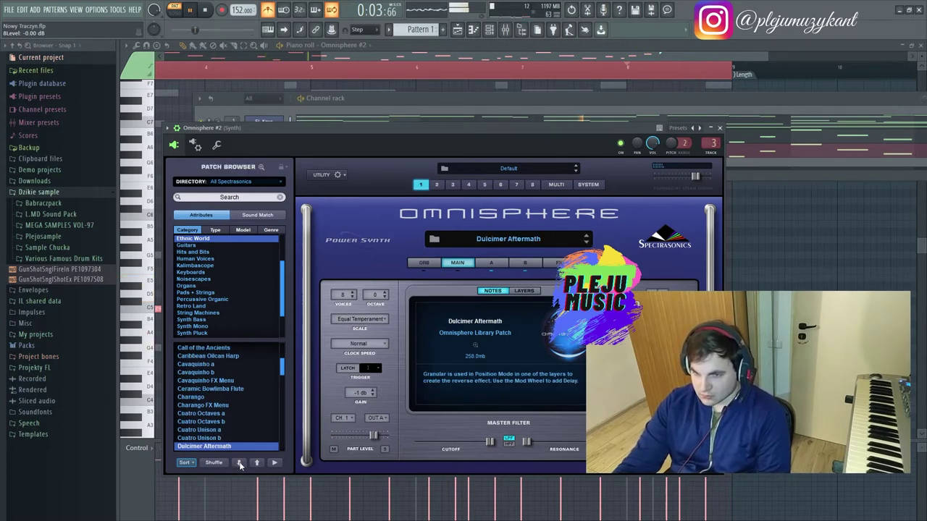
left_click(240, 465)
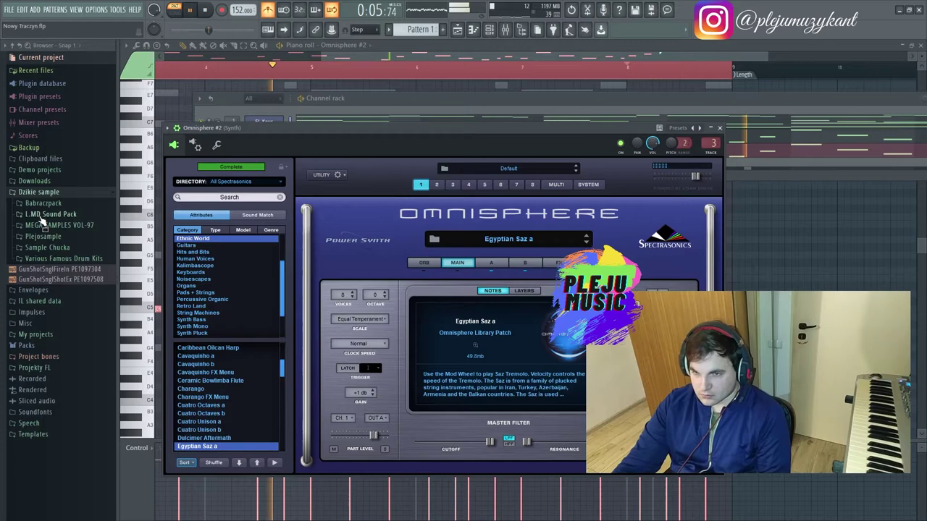
left_click(72, 192)
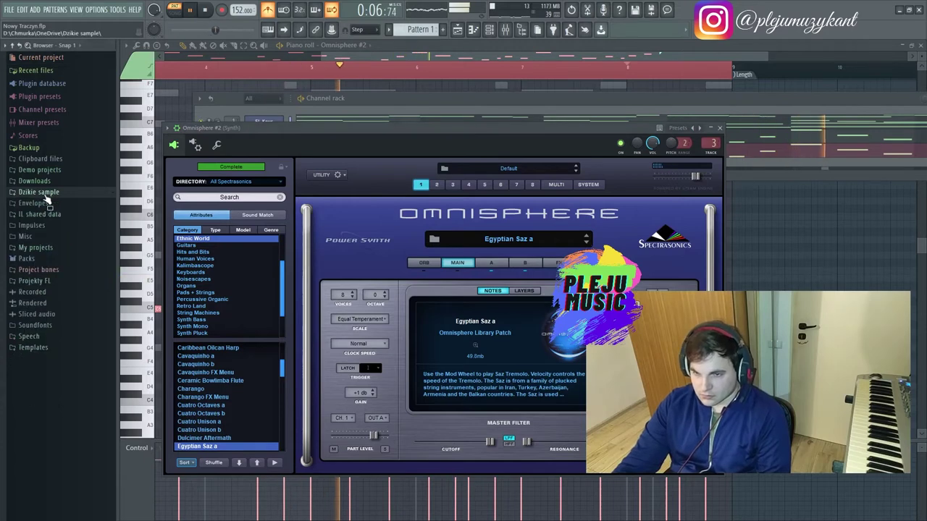
left_click(239, 465)
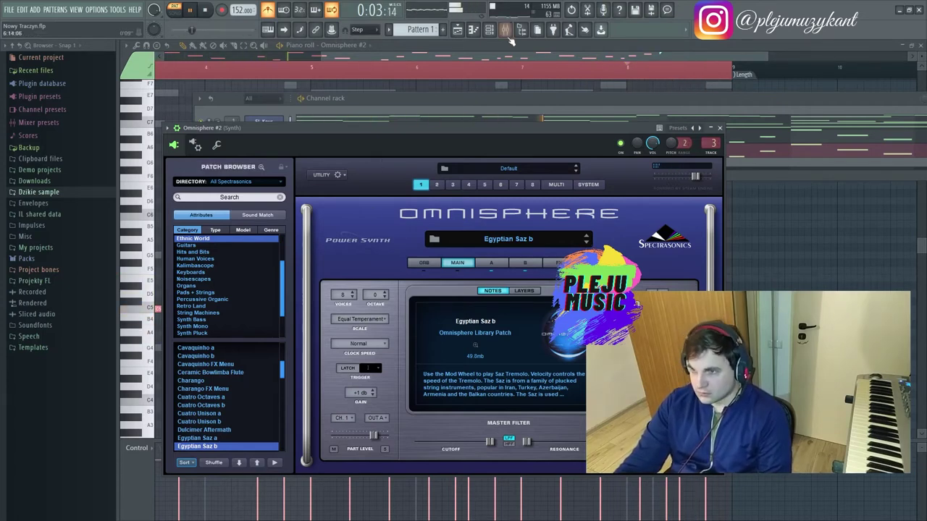
Add Fruity Parametric EQ 2 to slot 10 of the Drums mixer track and cut band 1 to -18 dB at about 154 Hz.
key("F9")
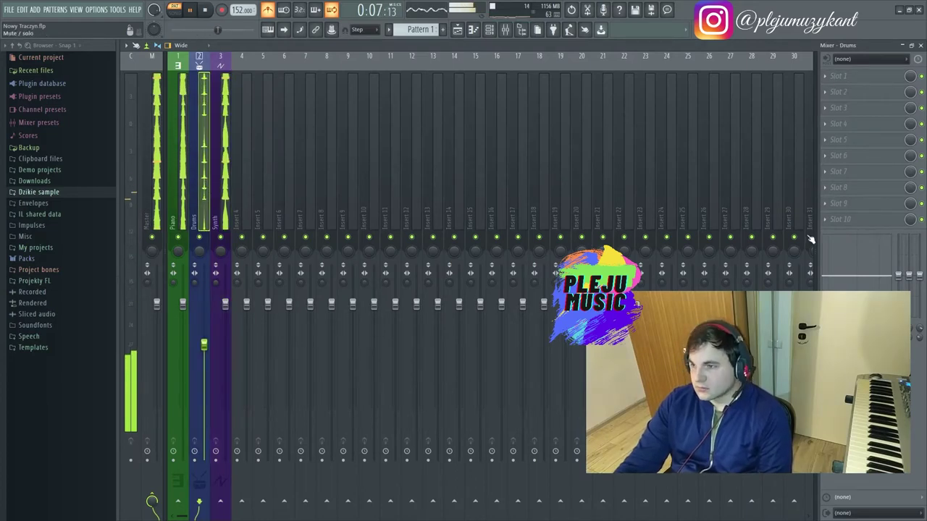
left_click(840, 75)
left_click(243, 284)
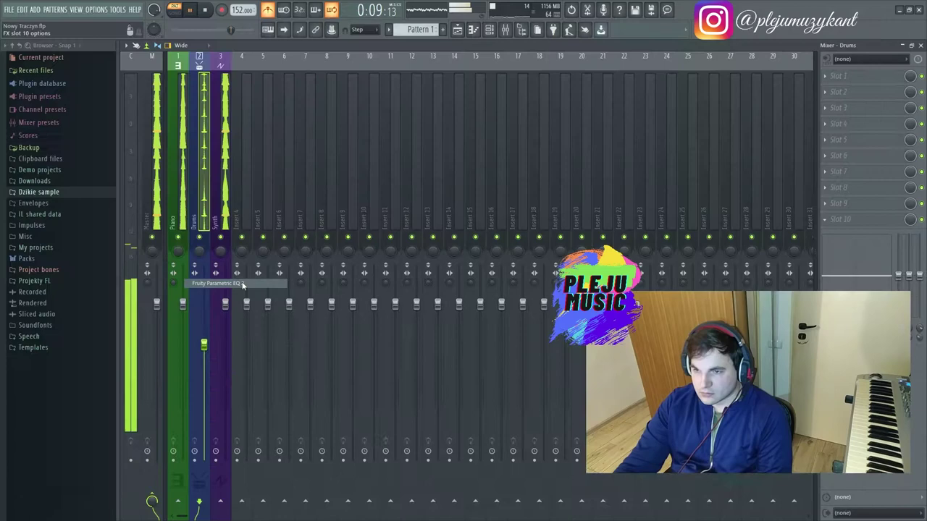
left_click_drag(257, 259, 288, 314)
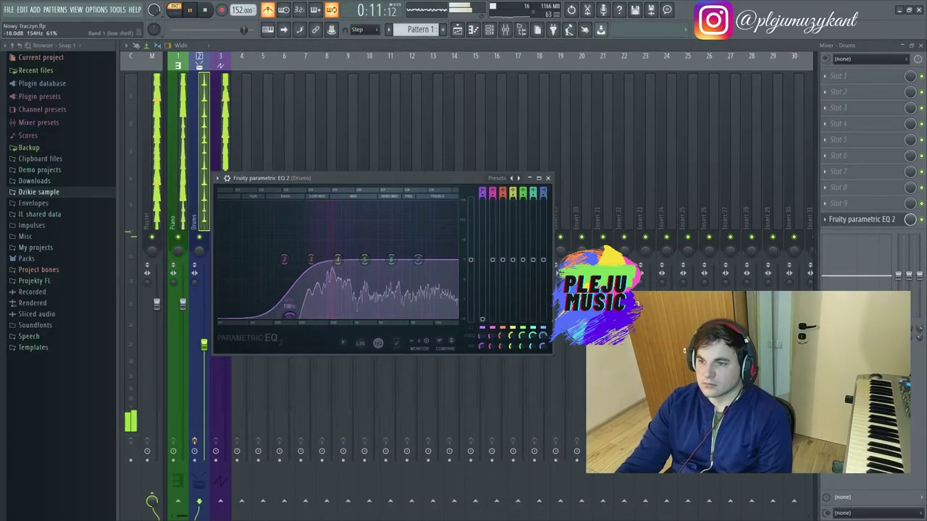
left_click(547, 177)
Solo the Drums mixer track, re-enable the Synth track, and check the mixer's remaining inserts while both play.
left_click(225, 165)
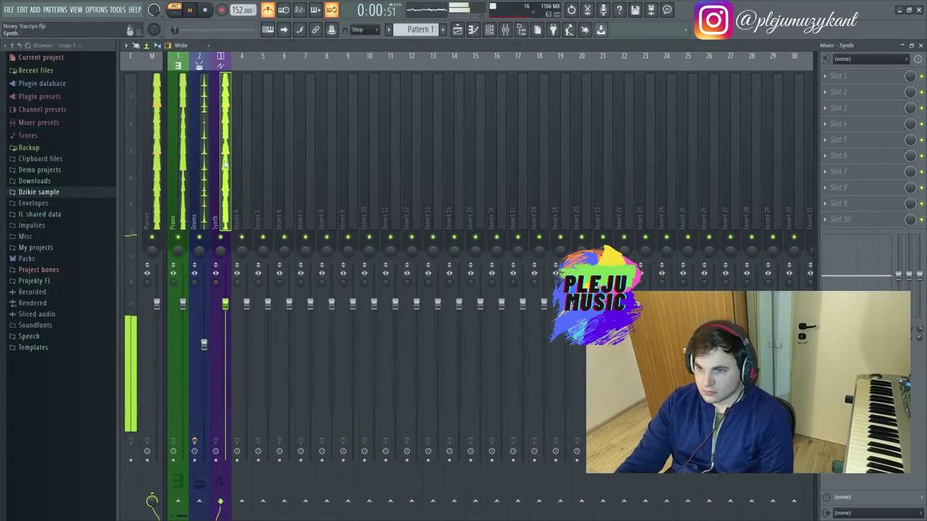
right_click(199, 237)
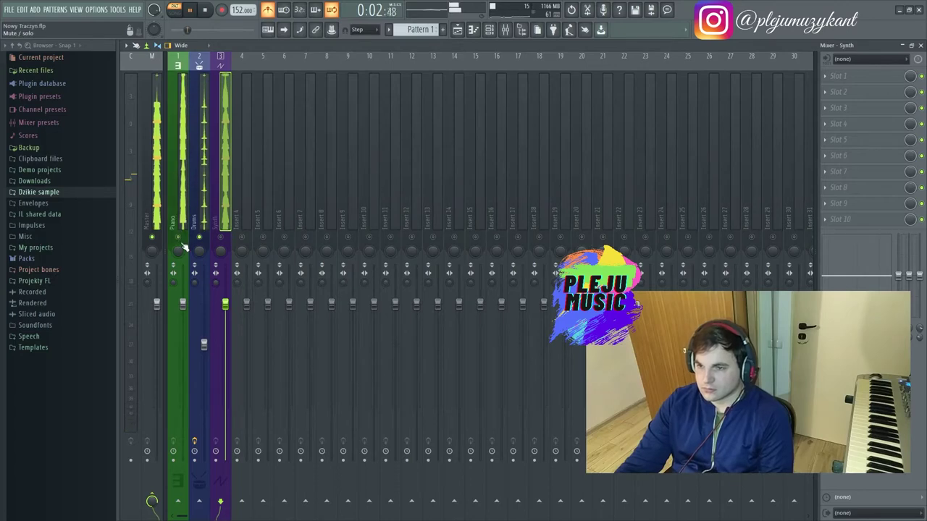
left_click(220, 237)
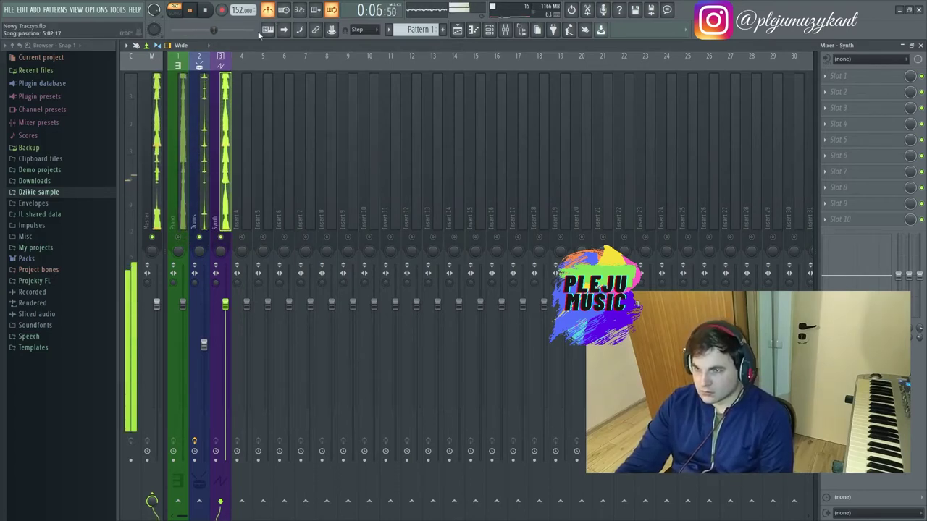
scroll(244, 331, "down", 15)
scroll(355, 353, "up", 4)
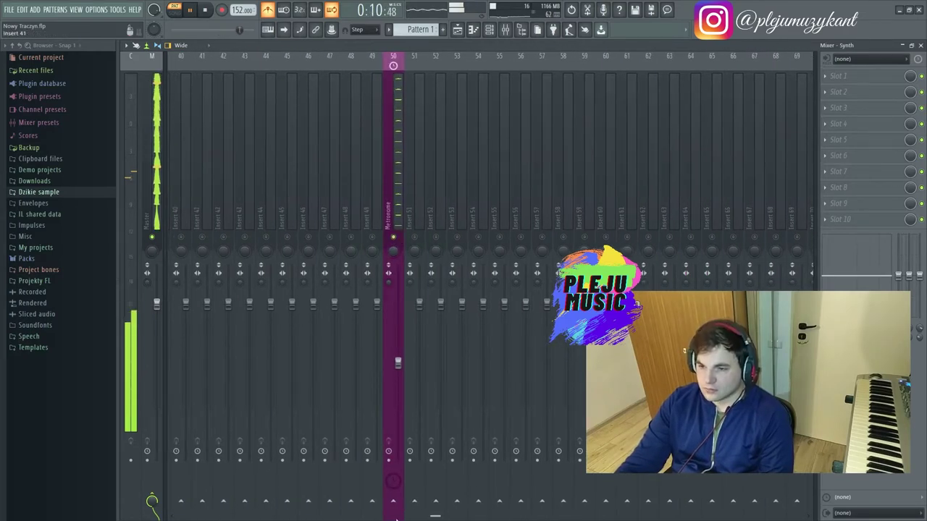
scroll(194, 196, "up", 15)
left_click(194, 196)
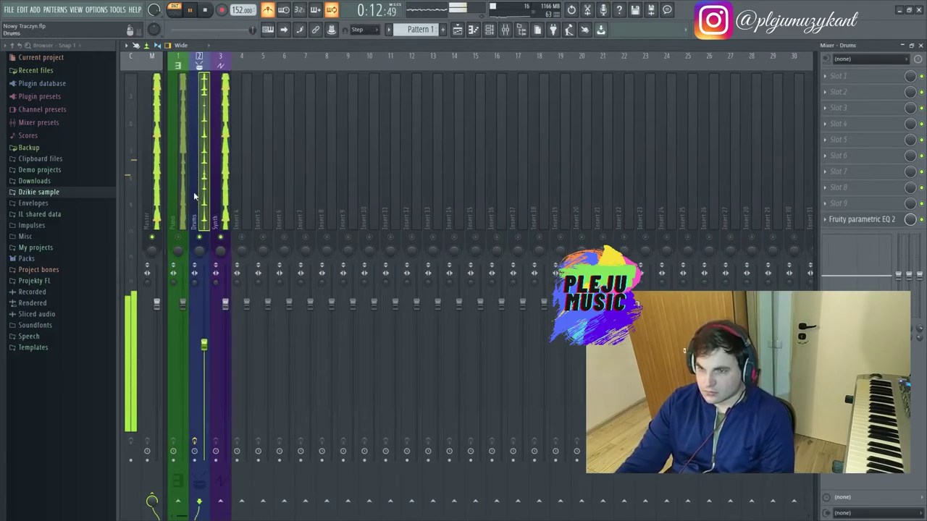
Add Fruity Parametric EQ 2 to the Synth track with the 20Hz + 18kHz cut preset, moving its cuts to about 153 Hz and 12320 Hz.
left_click(221, 185)
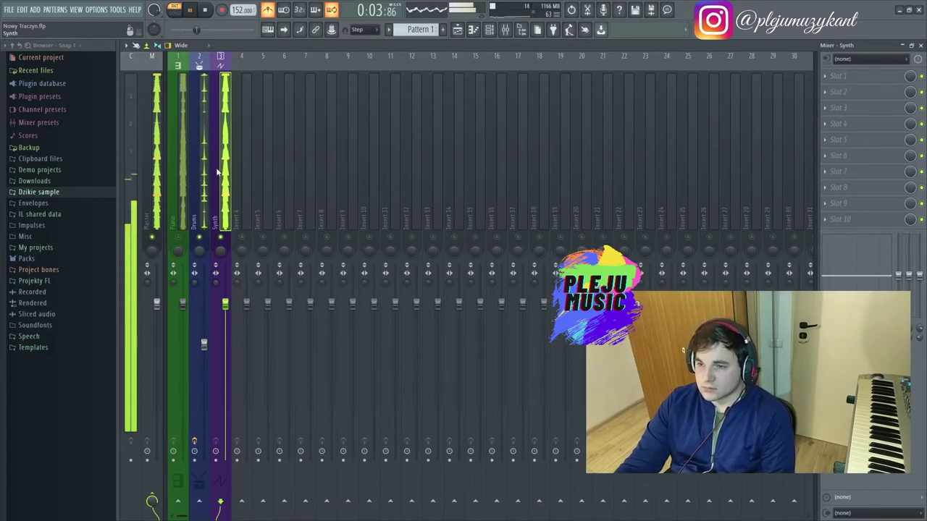
left_click(840, 75)
left_click(217, 283)
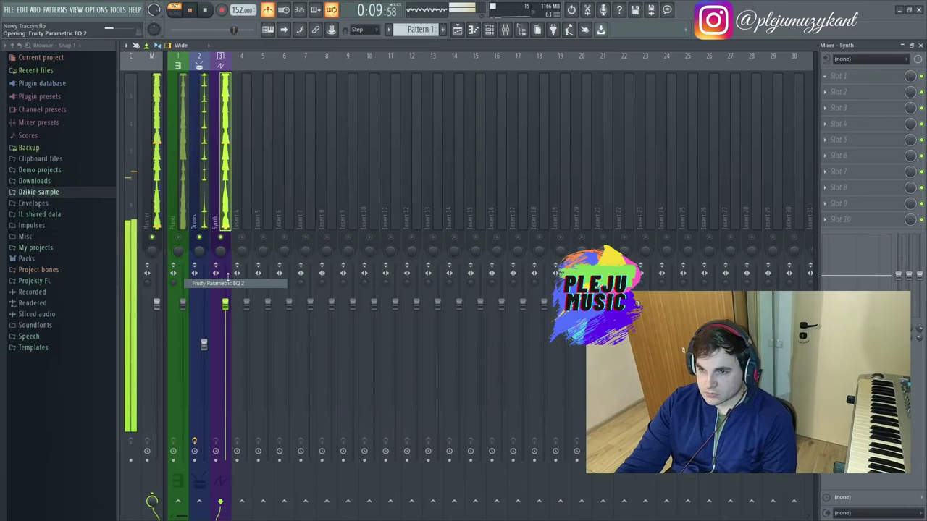
left_click(410, 89)
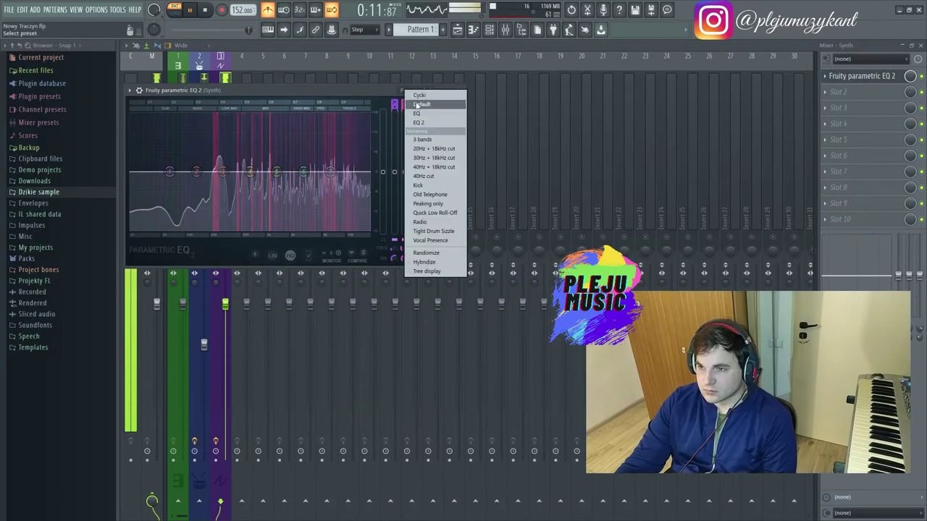
left_click(434, 149)
left_click_drag(150, 176, 206, 175)
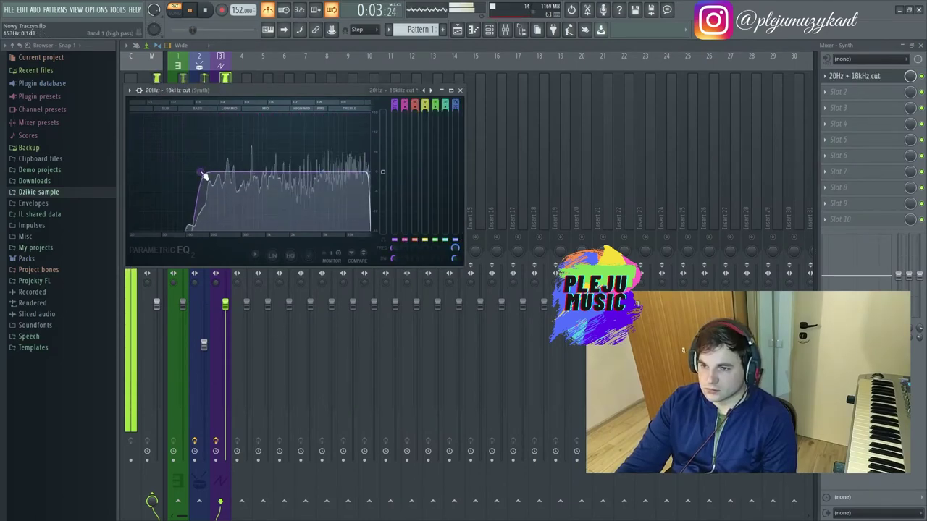
left_click_drag(369, 172, 353, 173)
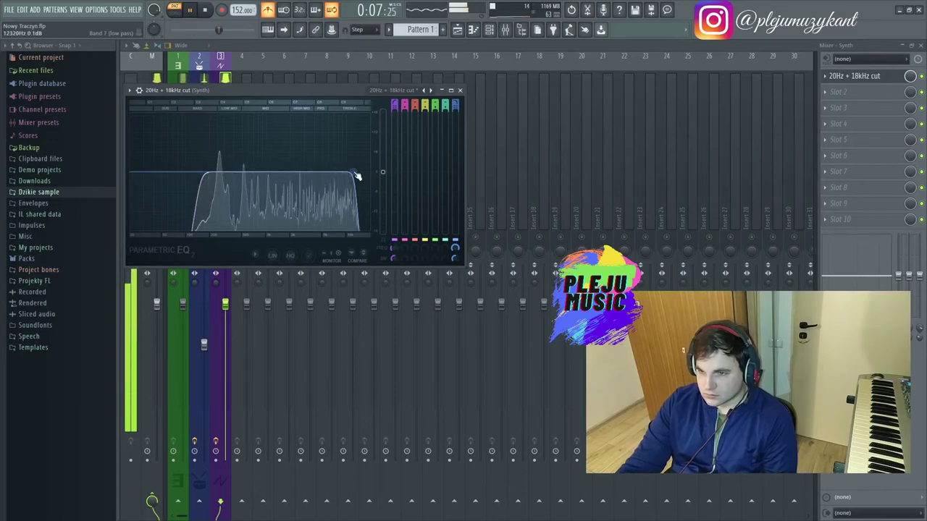
left_click(460, 90)
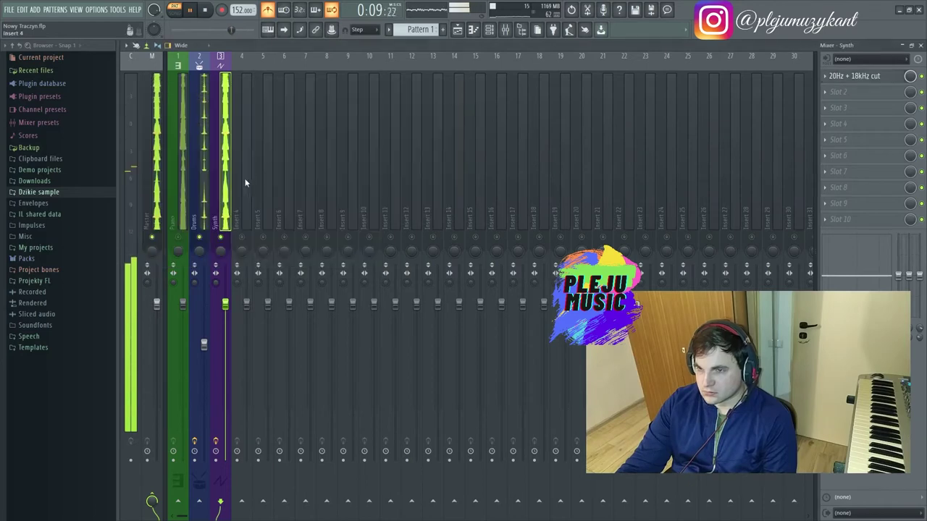
Move the Synth track's EQ to slot 10 and load Gross Beat in slot 1 with the Complex 7 time preset.
left_click(827, 76)
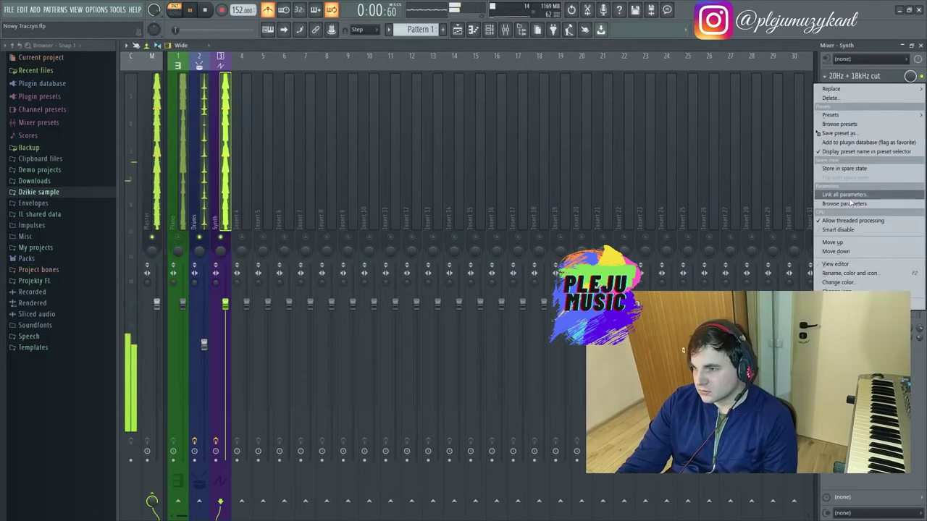
left_click(840, 254)
left_click(829, 79)
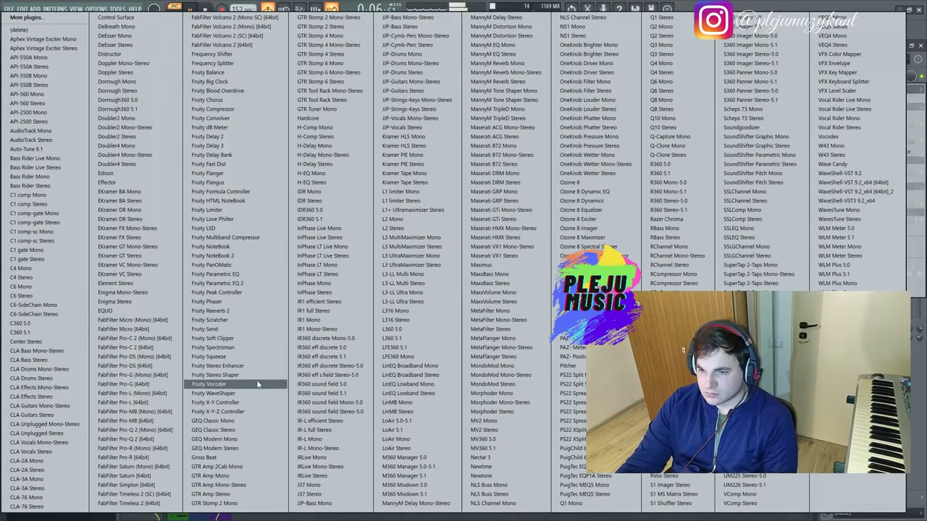
left_click(205, 456)
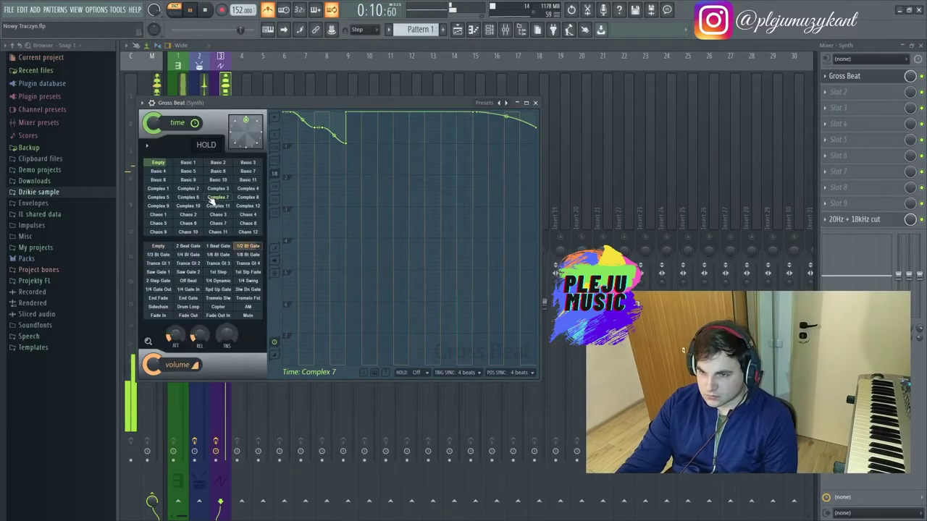
left_click_drag(217, 102, 479, 94)
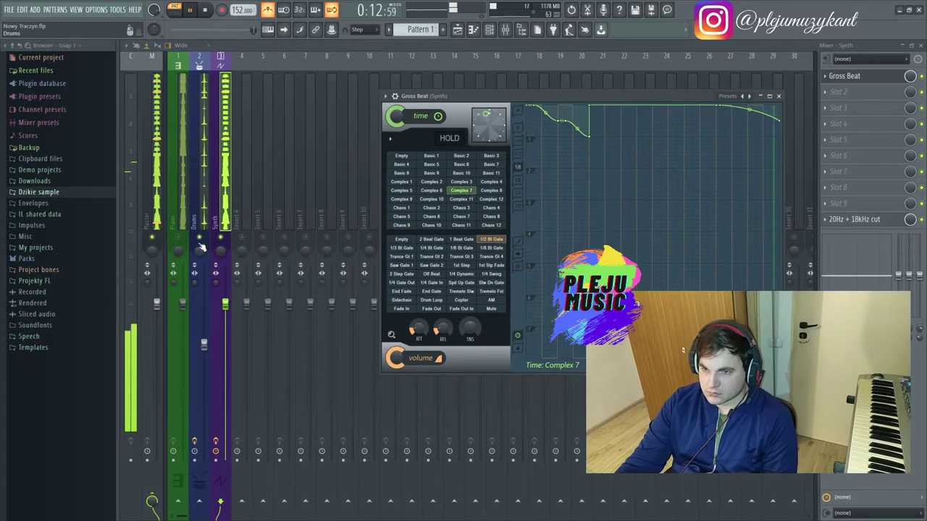
left_click(781, 94)
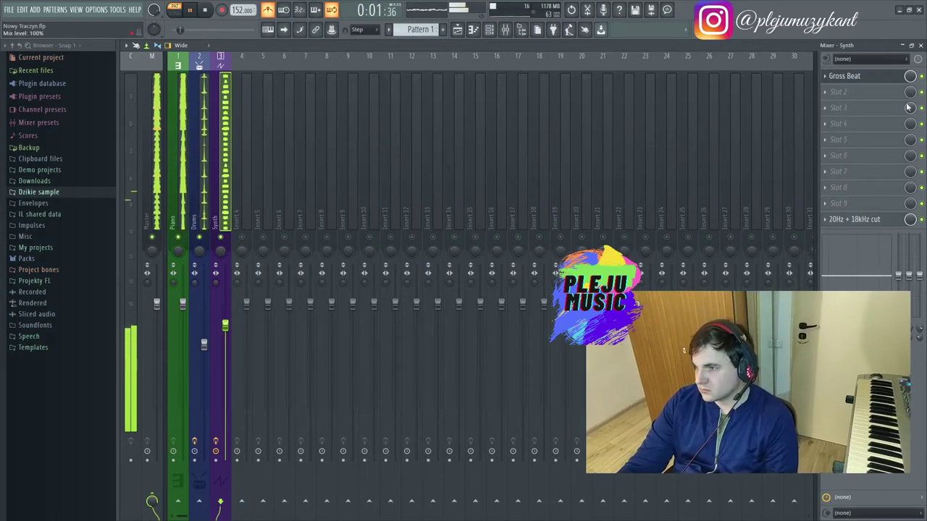
Set the volume preset of the Synth track's Gross Beat to 1 Beat Gate.
left_click(869, 78)
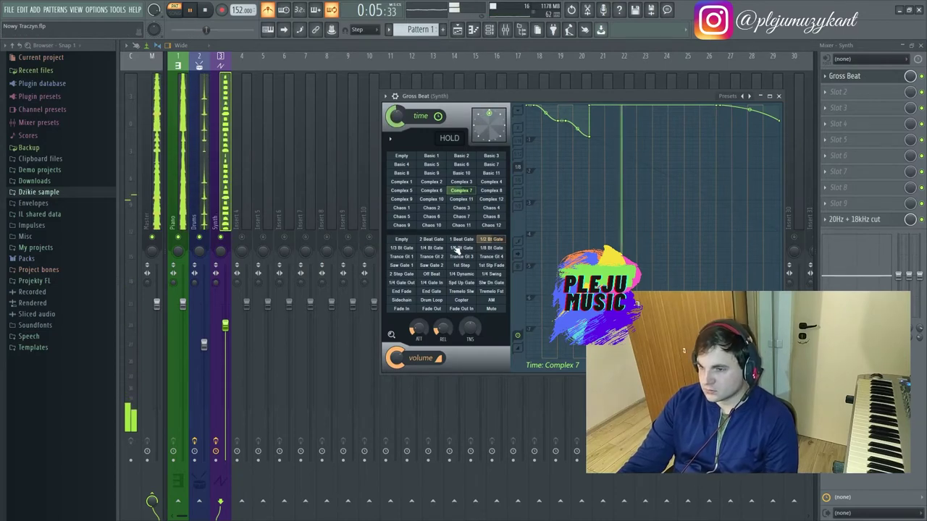
left_click(463, 240)
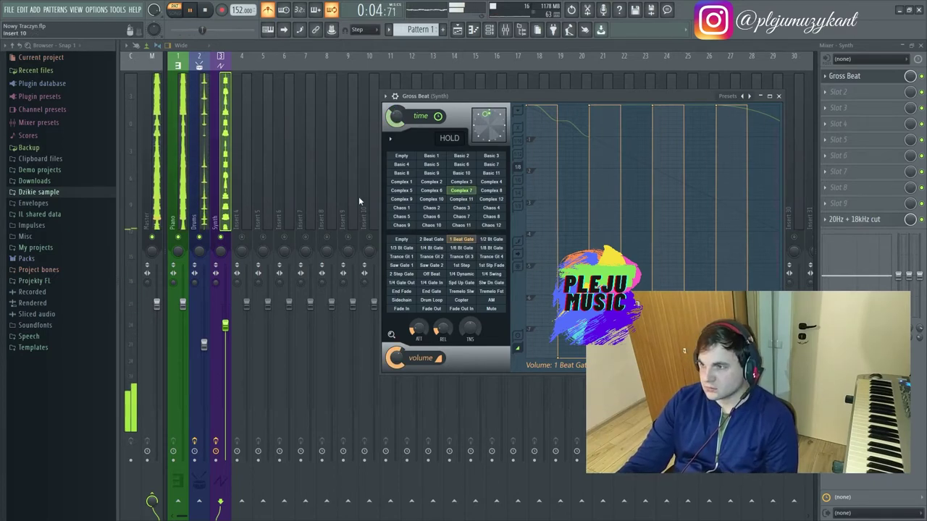
left_click(778, 96)
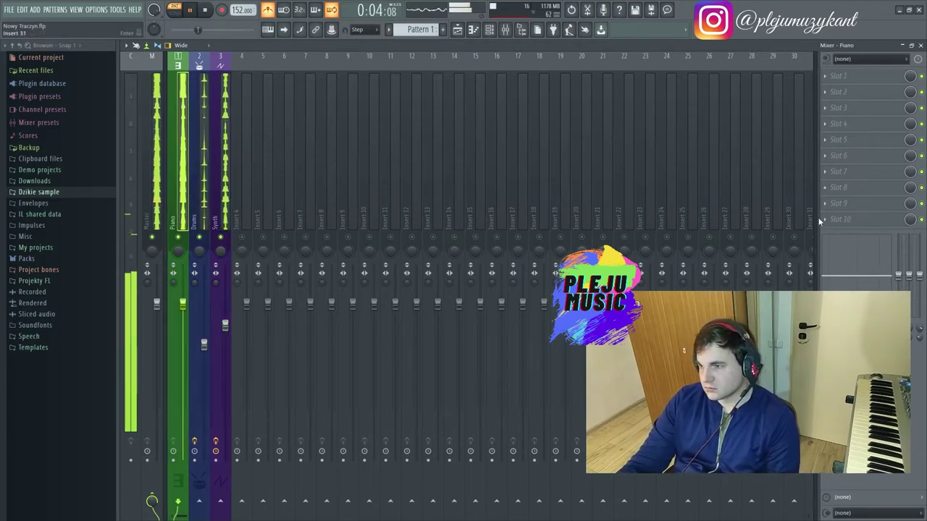
Add Fruity Parametric EQ 2 to slot 10 of the Piano track, load the 20Hz + 18kHz cut preset, and raise its low cut.
left_click(815, 219)
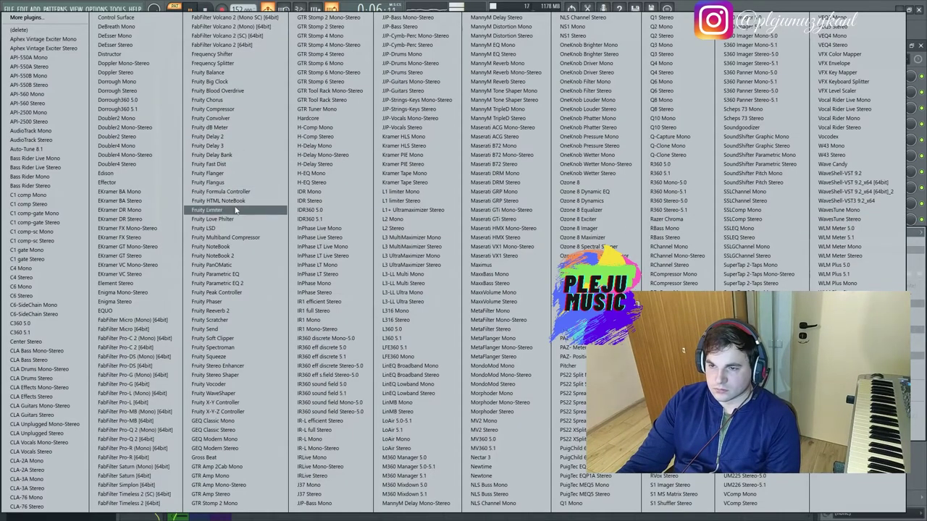
left_click(217, 283)
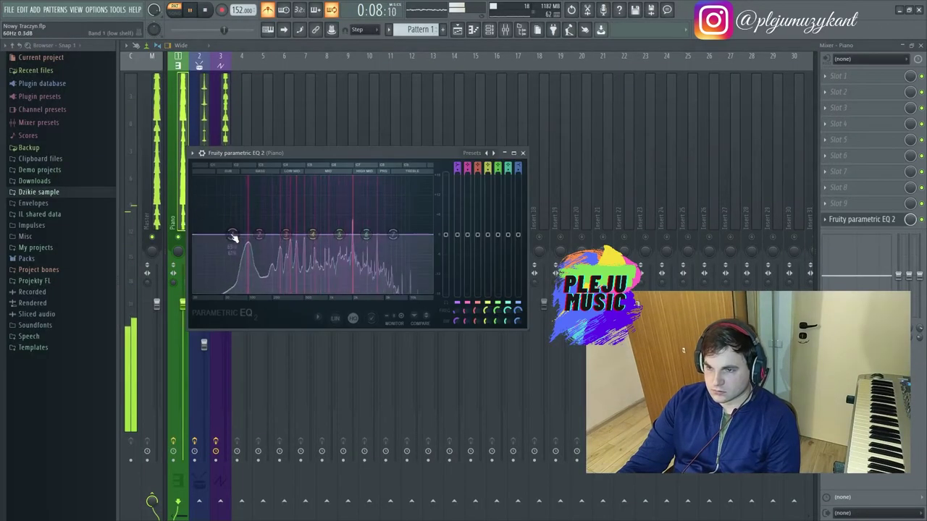
left_click(472, 154)
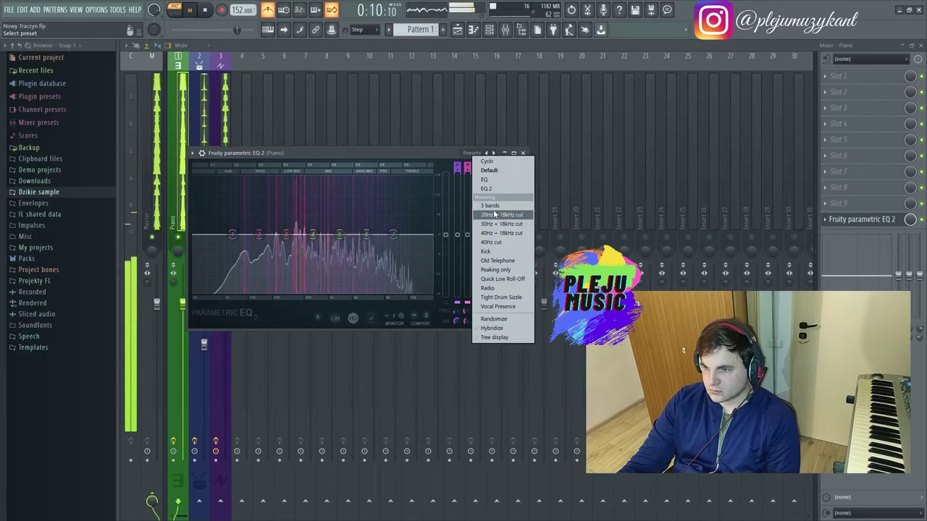
left_click(494, 215)
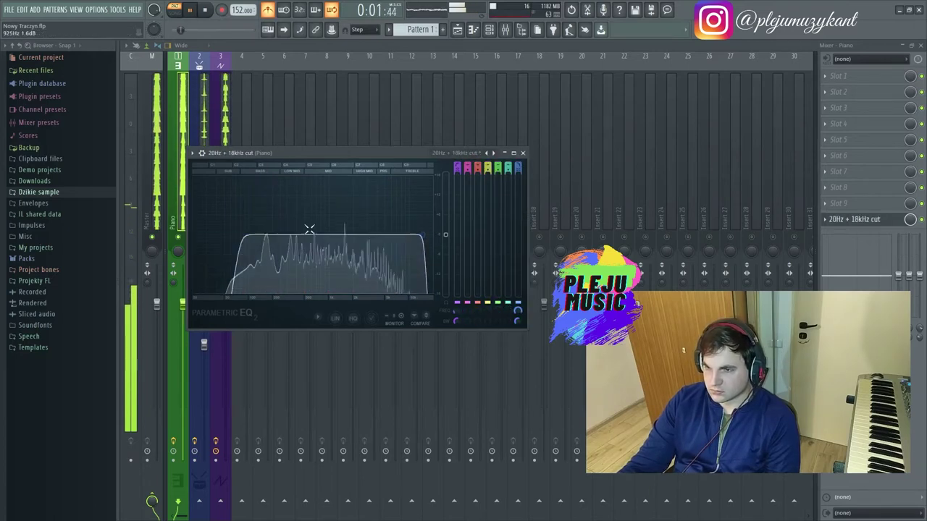
mouse_move(244, 236)
left_mouse_down()
mouse_move(269, 234)
mouse_move(252, 235)
left_mouse_up()
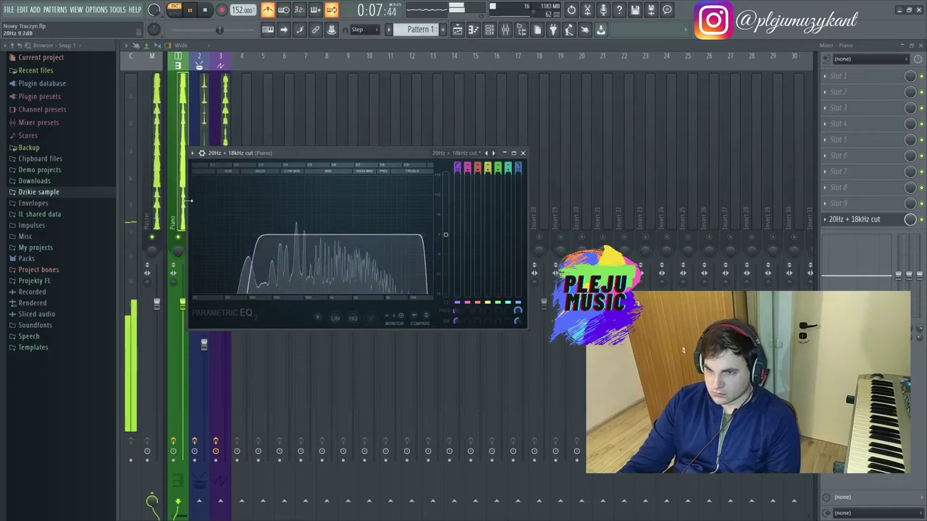
Try the Complex 8, 3, 4 and 2 time presets in the Synth track's Gross Beat, then return to Complex 7.
left_click(218, 130)
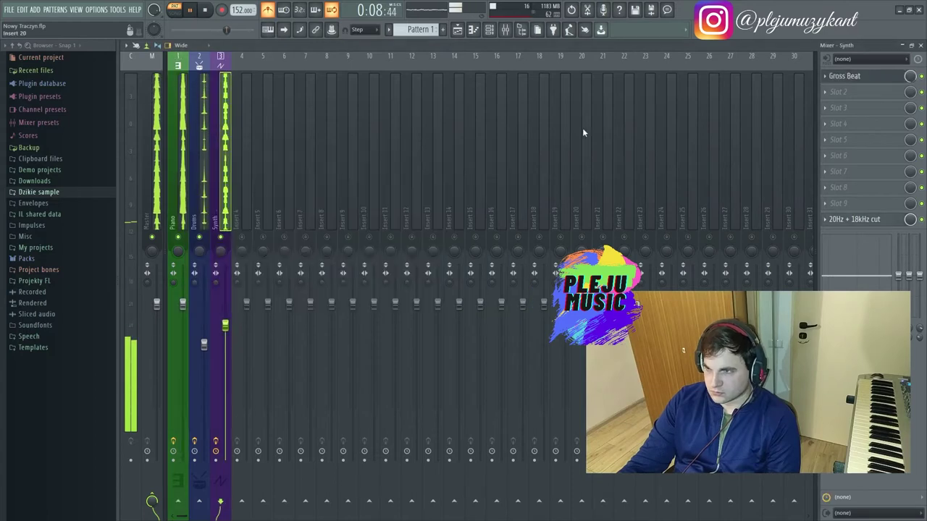
left_click(857, 81)
left_click(491, 191)
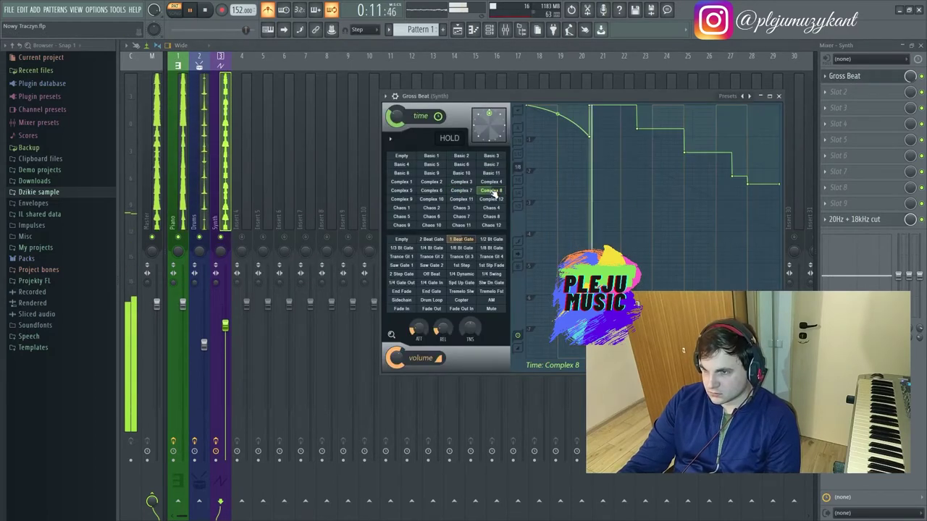
left_click(492, 183)
left_click(461, 181)
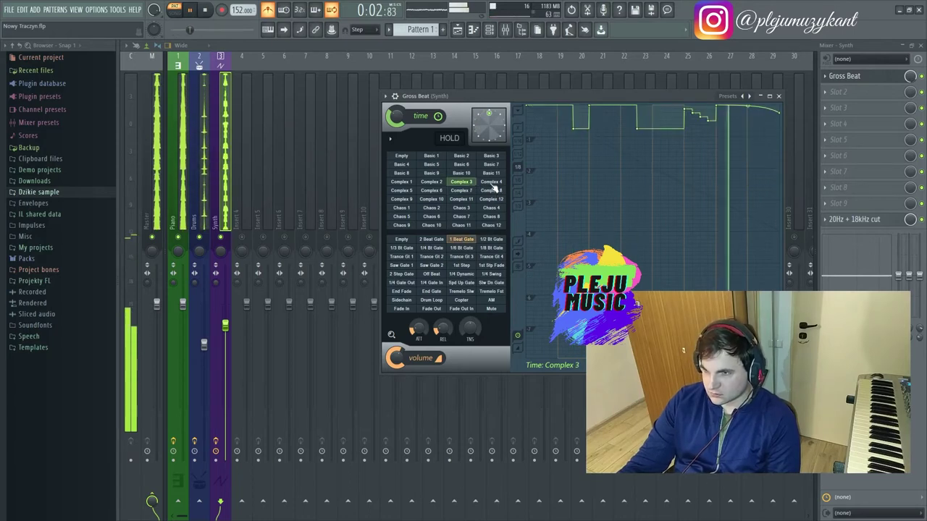
left_click(492, 184)
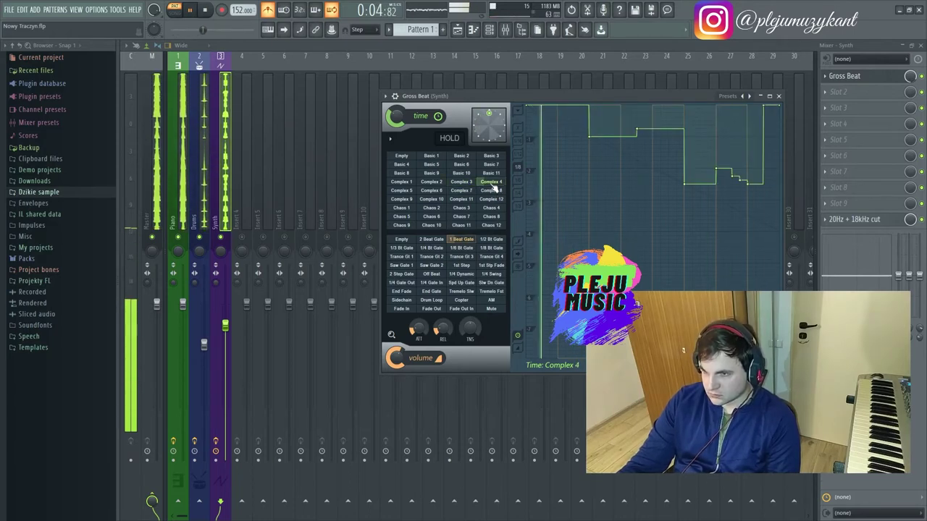
left_click(431, 182)
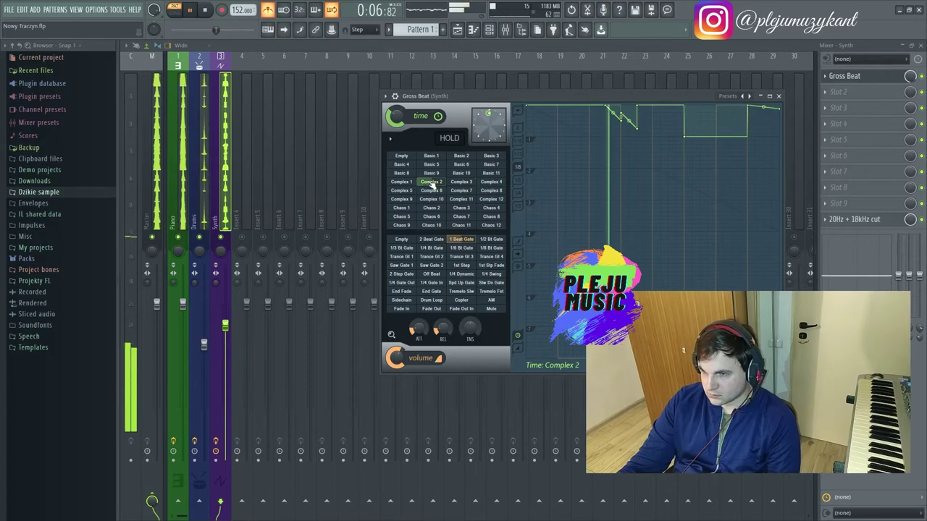
left_click(462, 191)
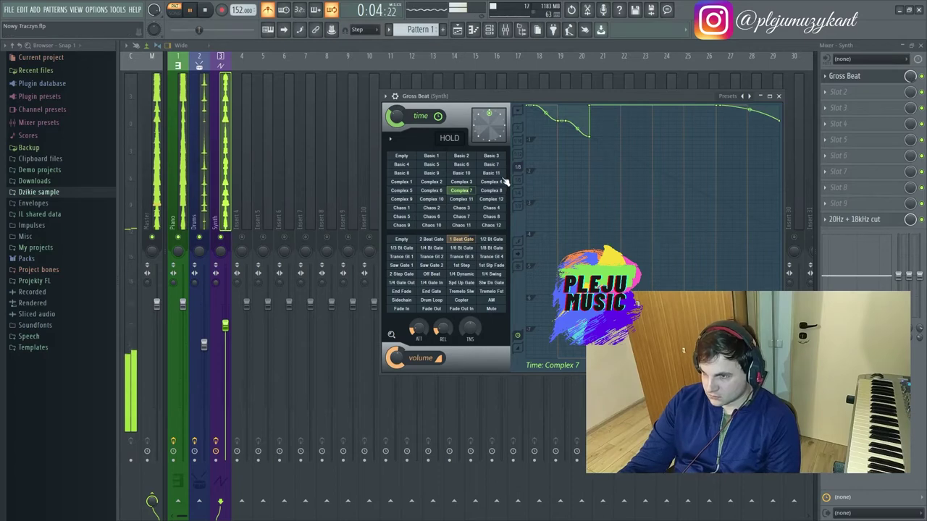
key("Escape")
Lower the Synth fader to about -7.9 dB and bring the Drums and Piano faders down slightly.
left_click_drag(226, 326, 225, 342)
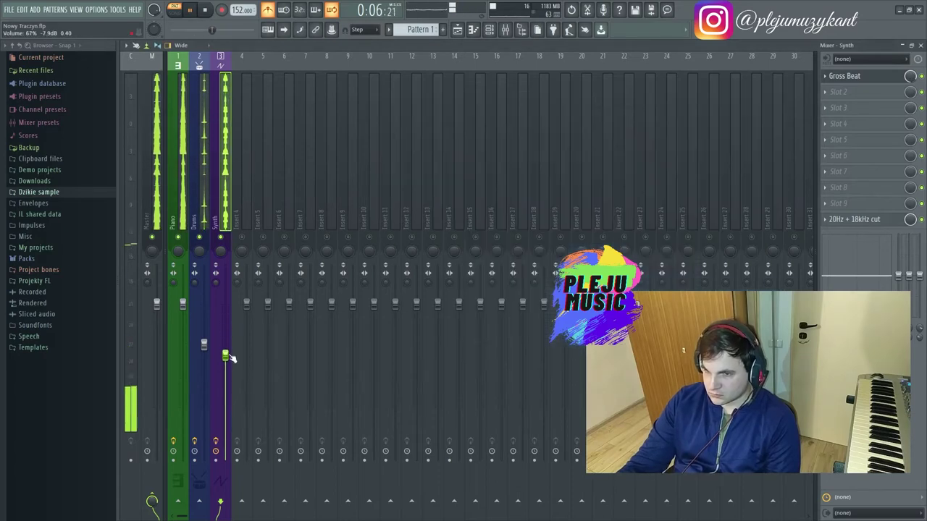
left_click(203, 345)
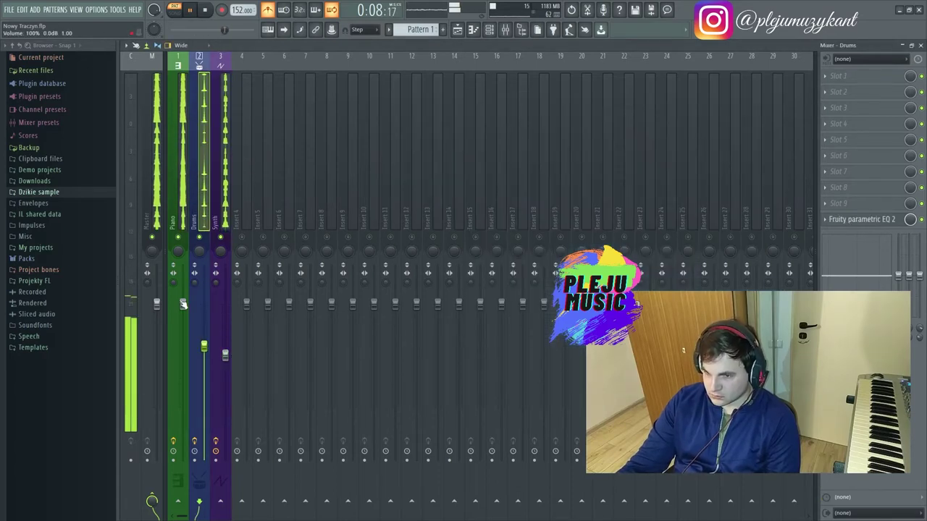
left_click_drag(183, 303, 182, 319)
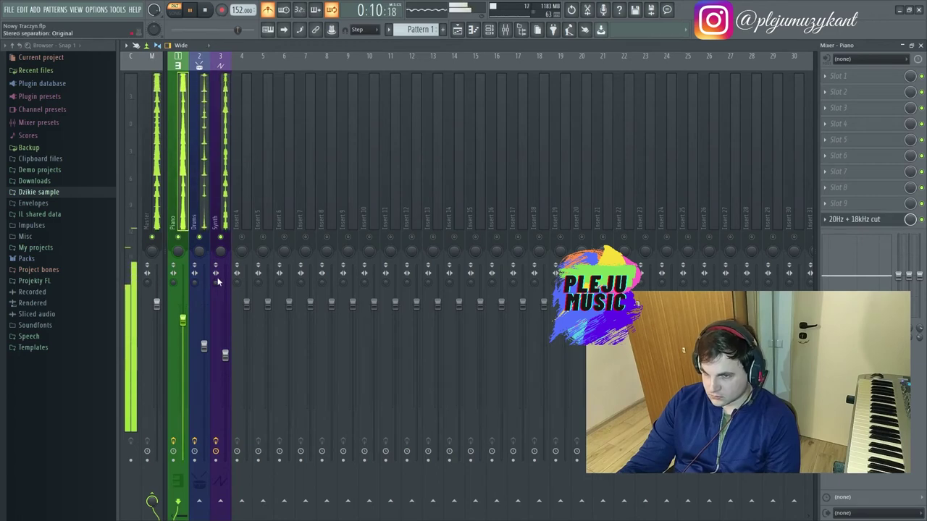
left_click(3, 9)
left_click(22, 58)
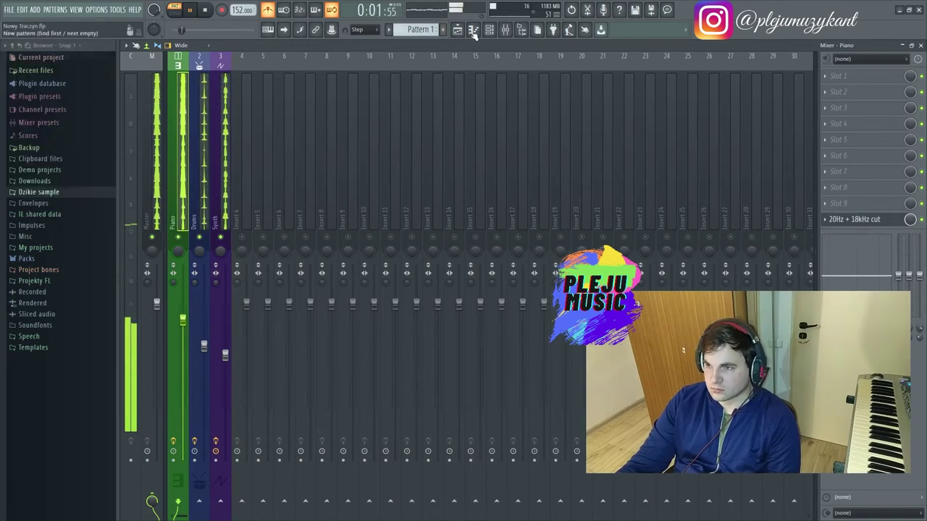
left_click(520, 29)
left_click(520, 29)
Look through the Dzikie sample folder and its Various Famous Drum Kits subfolder in the browser.
left_click(46, 193)
left_click(47, 194)
left_click(47, 194)
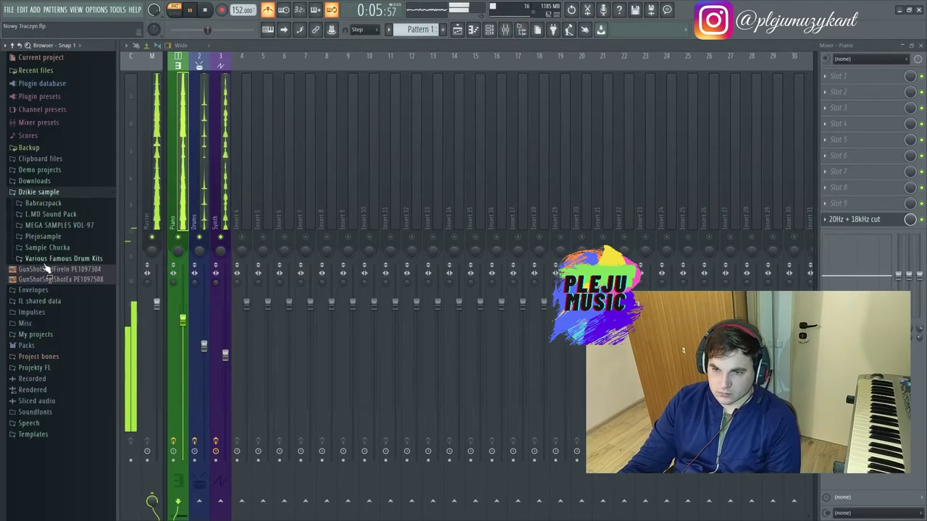
left_click(47, 260)
left_click(58, 193)
left_click(57, 193)
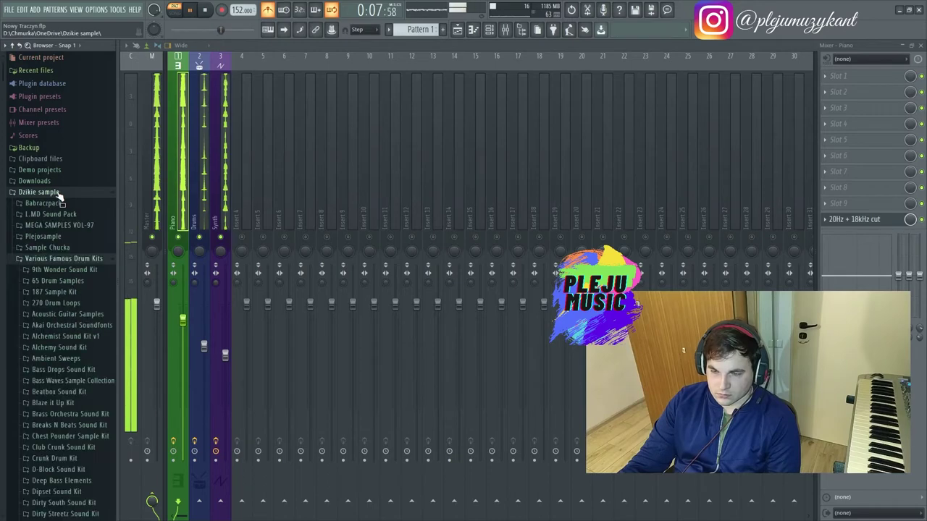
left_click(66, 258)
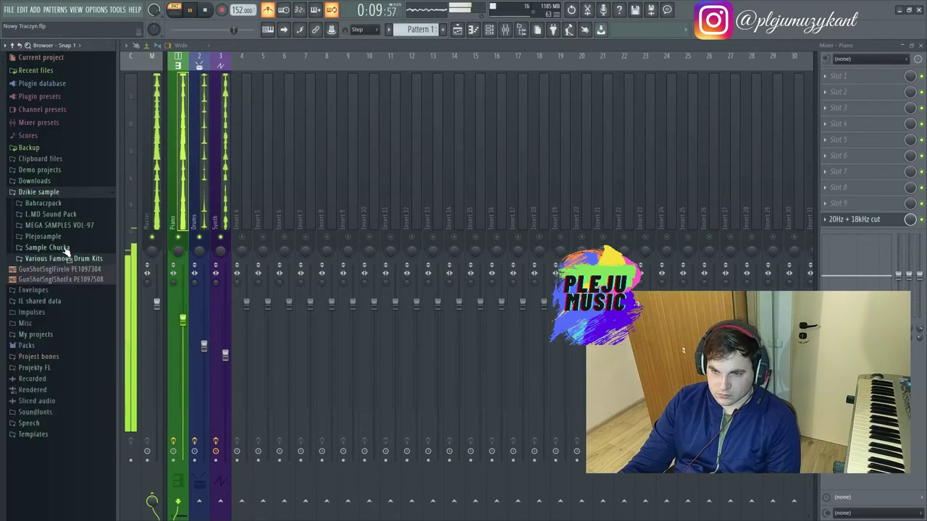
Stop playback and preview Cymatics - Bang 808 1 - C from the 808s of Sample Chucka's Bang Hip-Hop Drum Kit.
left_click(66, 248)
key("space")
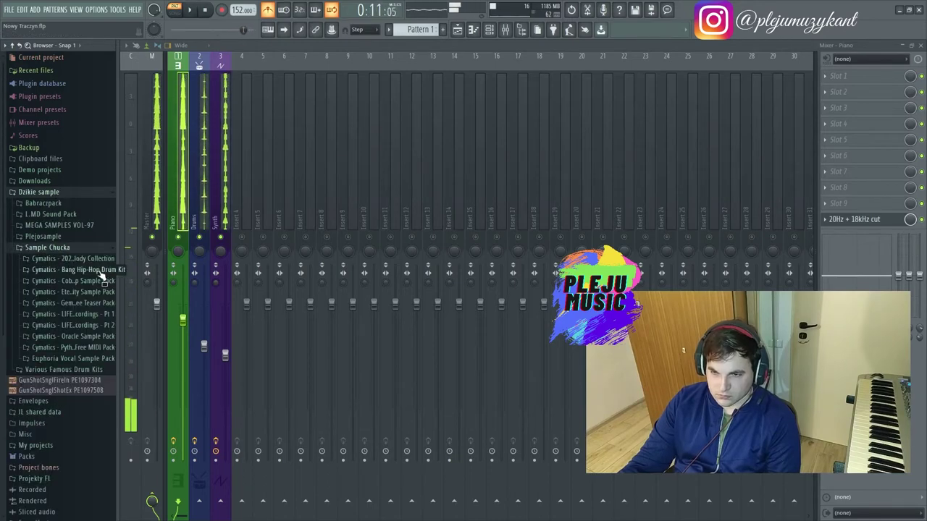
left_click(99, 270)
left_click(87, 281)
left_click(77, 292)
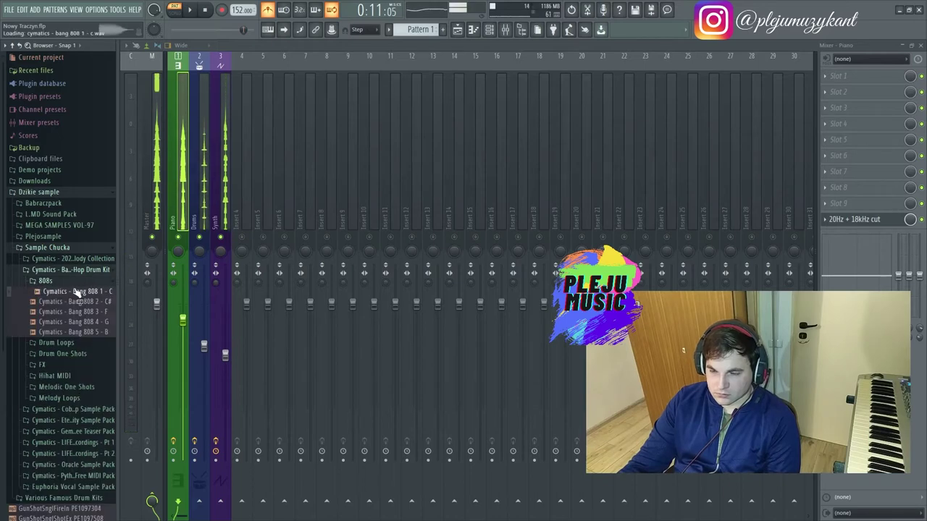
Hide the browser and open the playlist.
key("alt+F8")
left_click(463, 32)
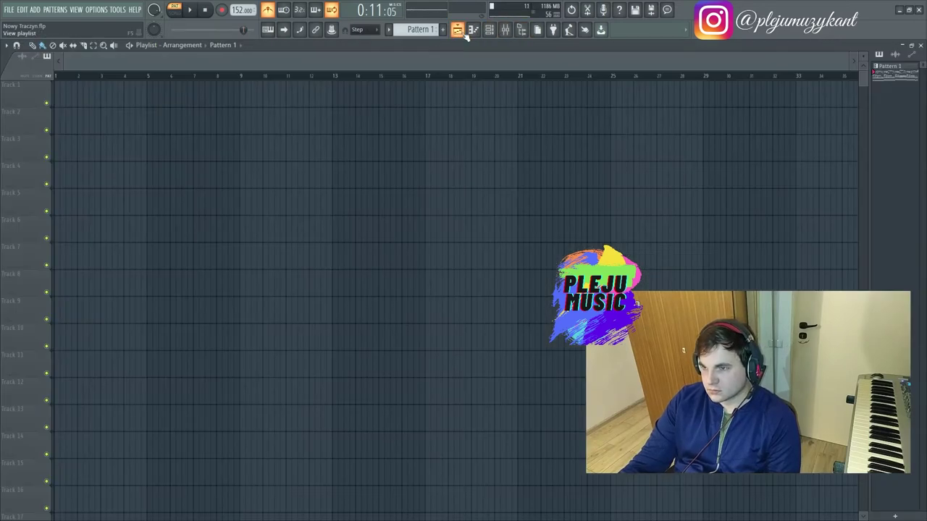
Show the channel rack and browser, and add Cymatics - Bang 808 1 - C as a new channel.
left_click(490, 34)
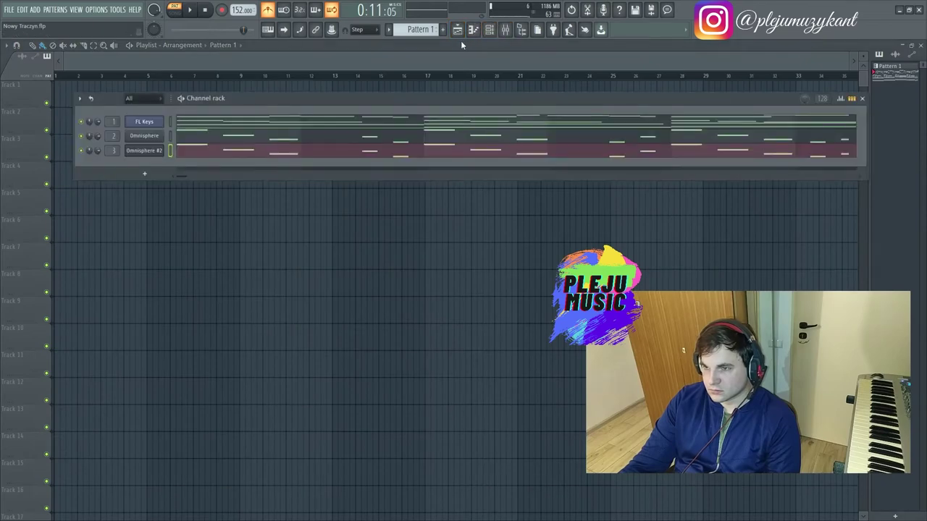
left_click(521, 32)
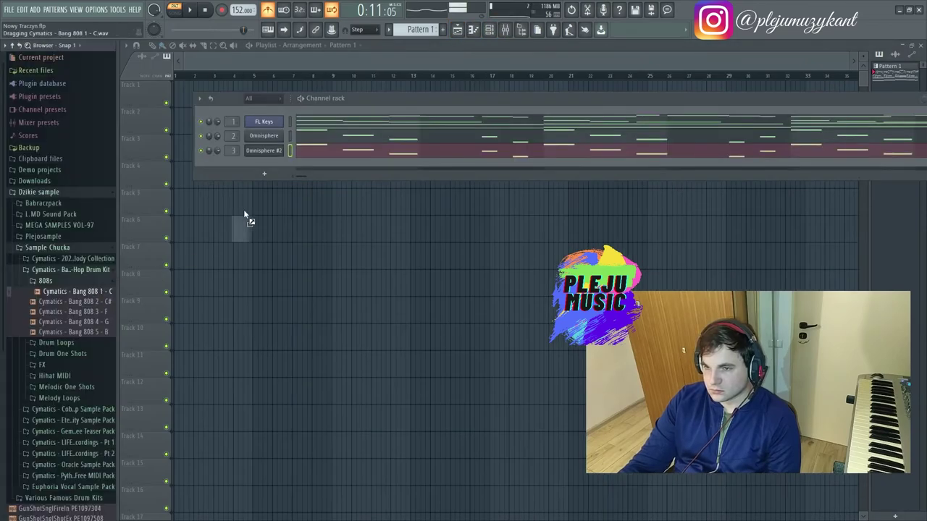
left_click_drag(265, 166, 265, 166)
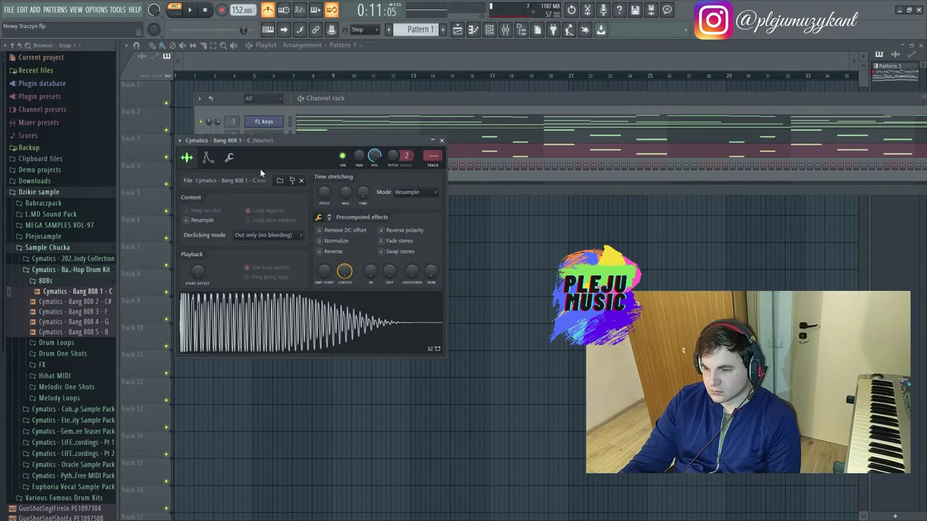
Detect the 808 sample's pitch regions in the audio editor and switch to the channel's envelope and tuning settings.
right_click(265, 307)
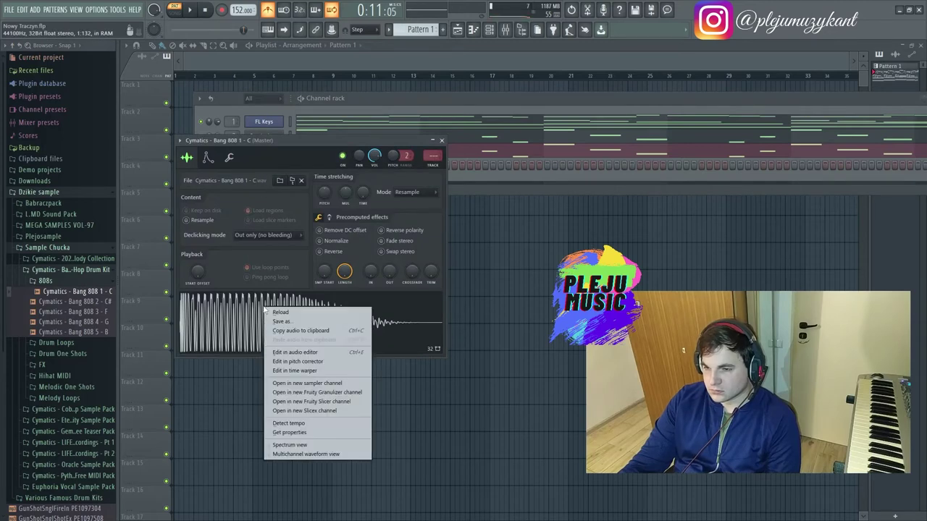
left_click(309, 353)
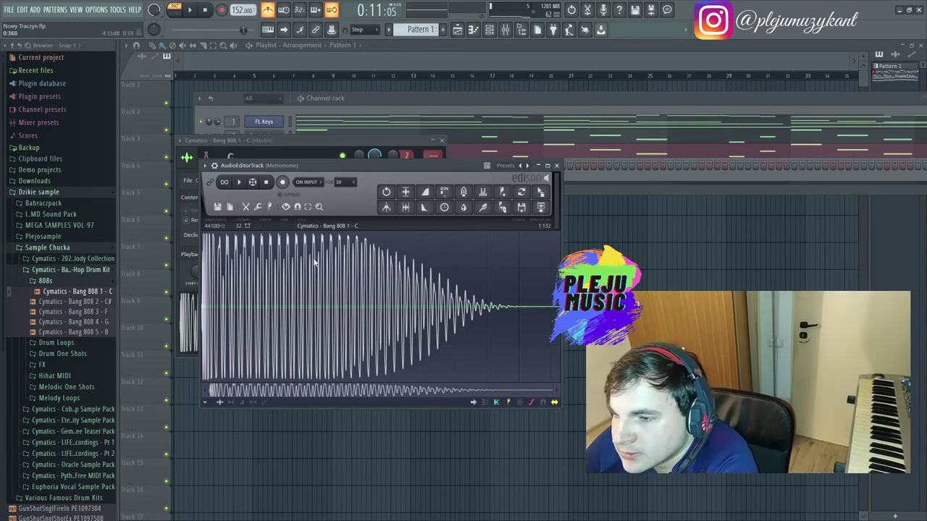
left_click(270, 208)
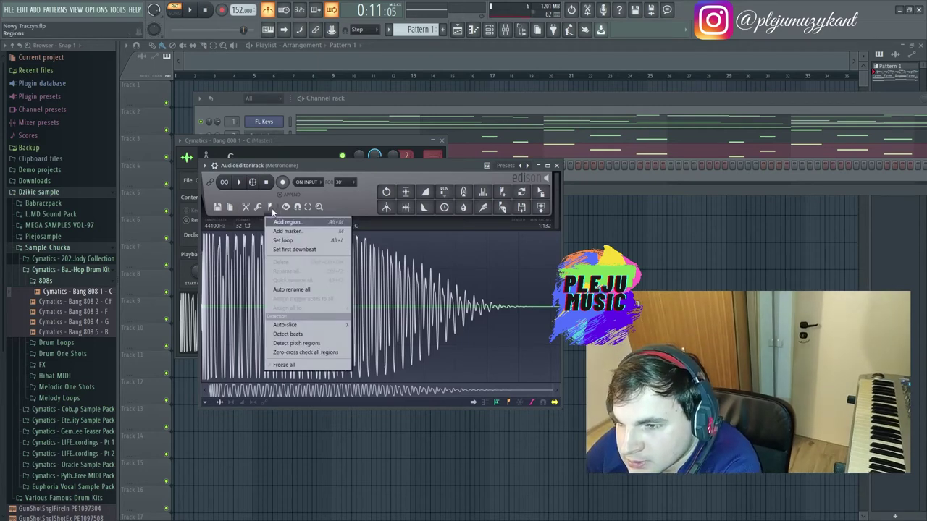
left_click(308, 346)
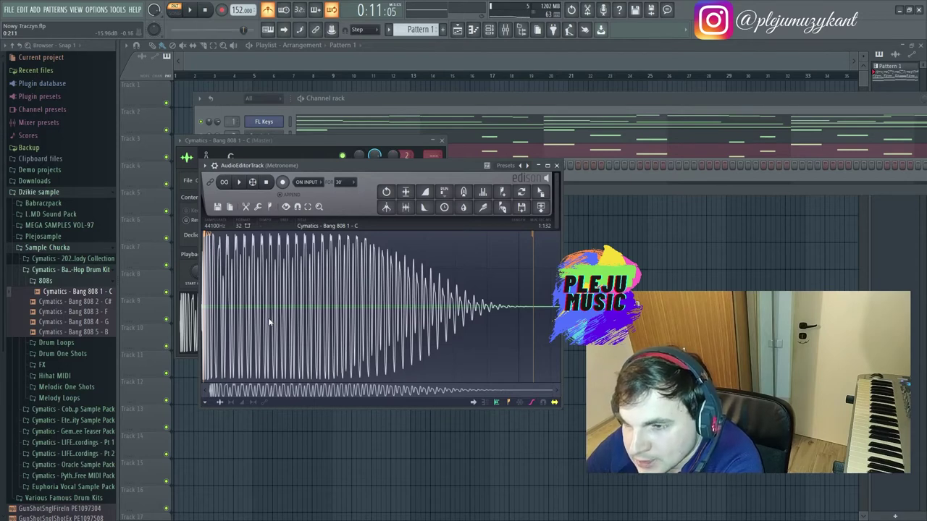
left_click_drag(304, 158, 381, 171)
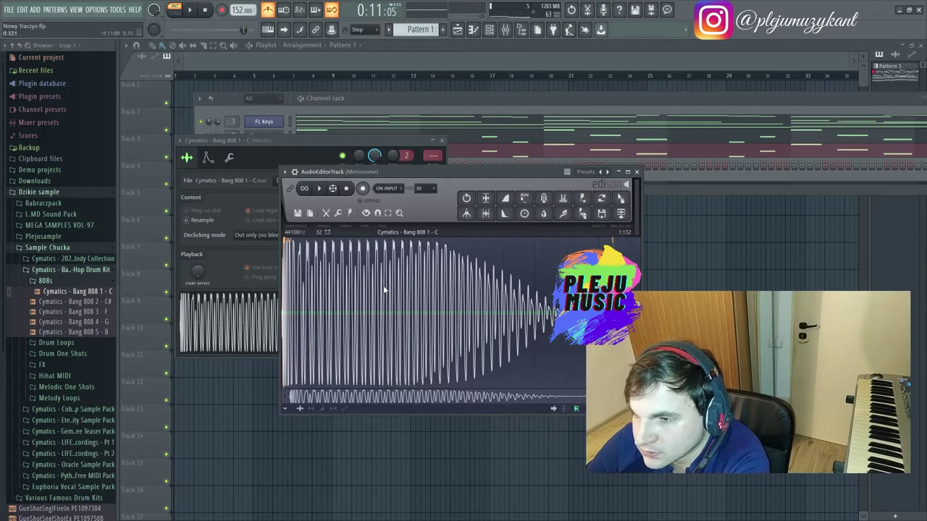
left_click(208, 159)
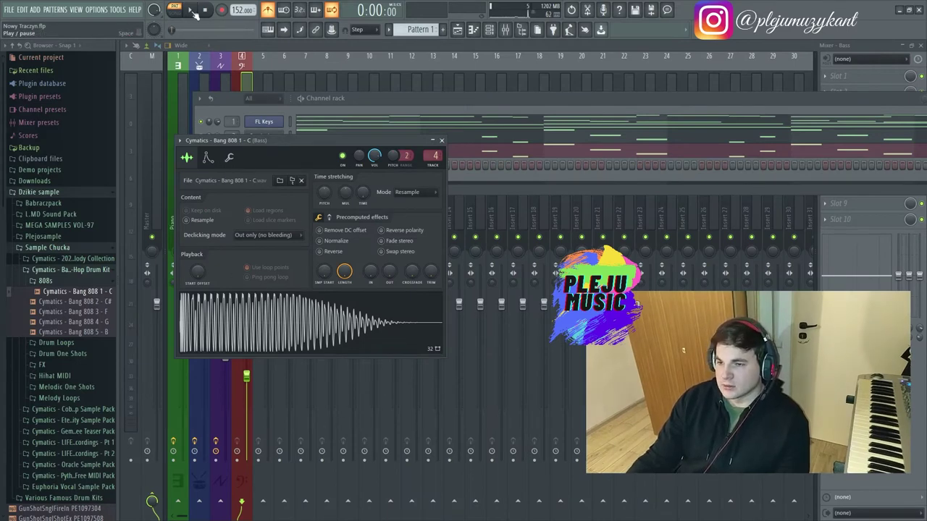
Listen to the pattern with the channel rack hidden, stop playback and preview the 808 sample.
left_click_drag(266, 141, 387, 124)
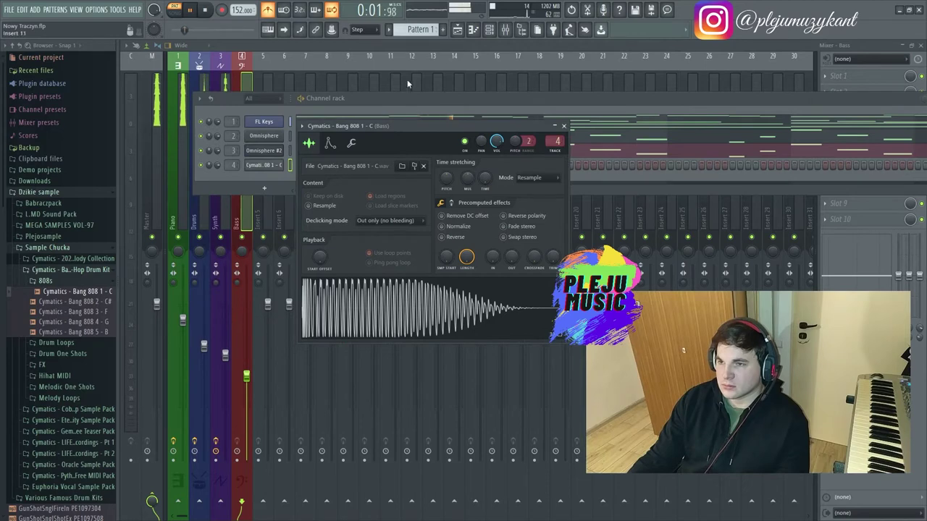
left_click(489, 30)
left_click(489, 30)
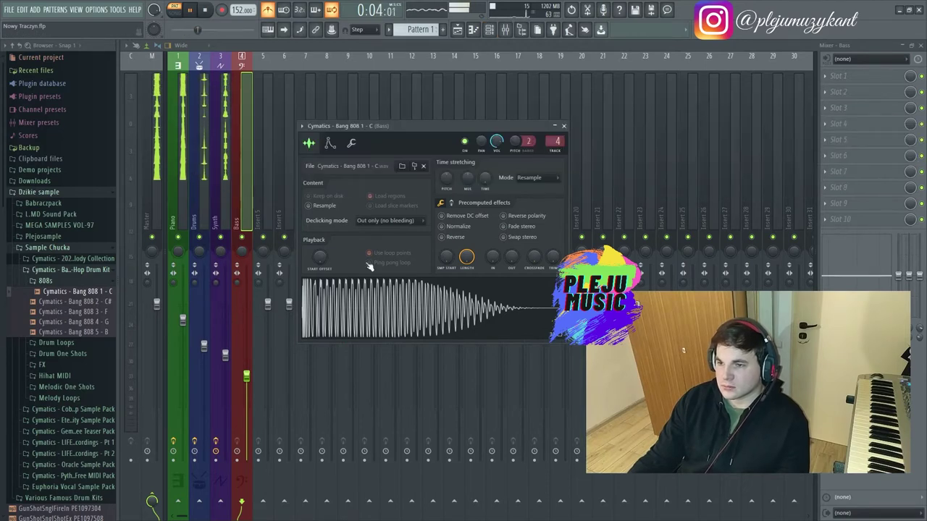
key("space")
left_click(410, 313)
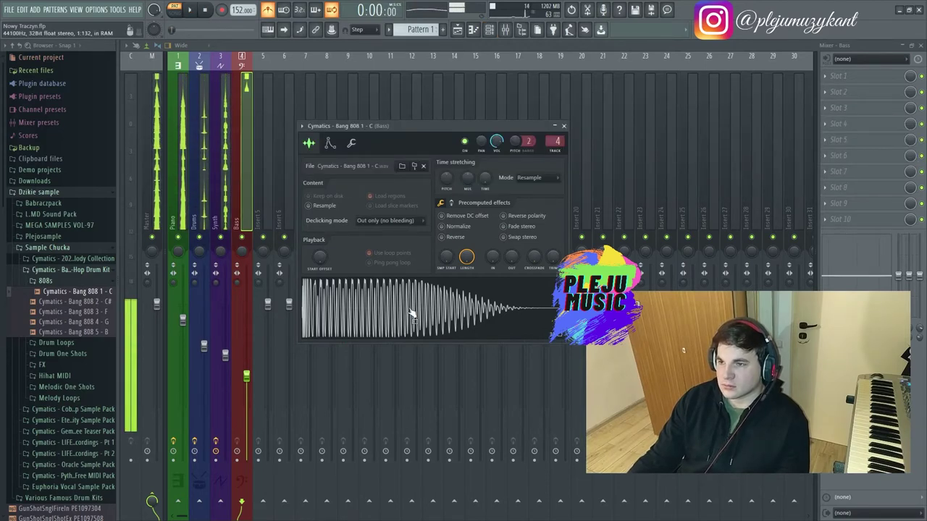
Reset the Bass fader to 0.0 dB and bring back the 808 channel's sample settings to preview it.
right_click(246, 375)
left_click(265, 370)
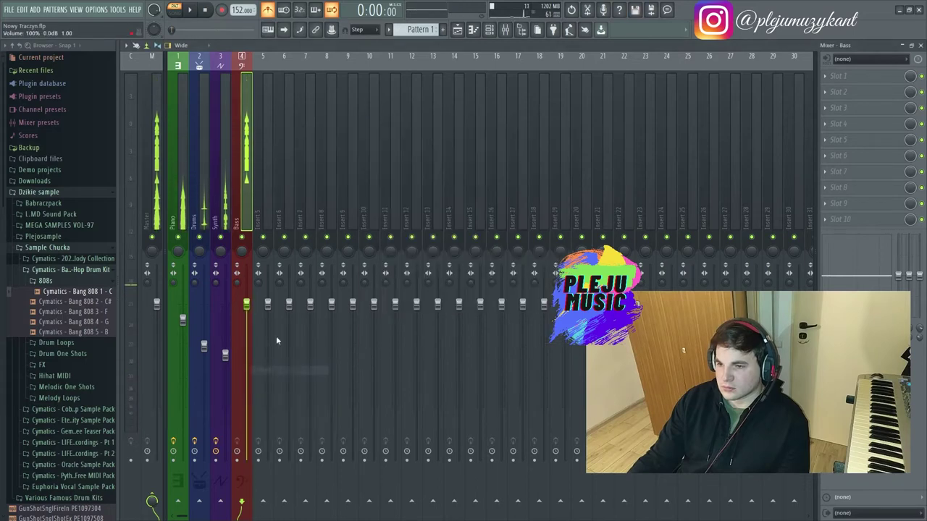
left_click(489, 29)
left_click(266, 165)
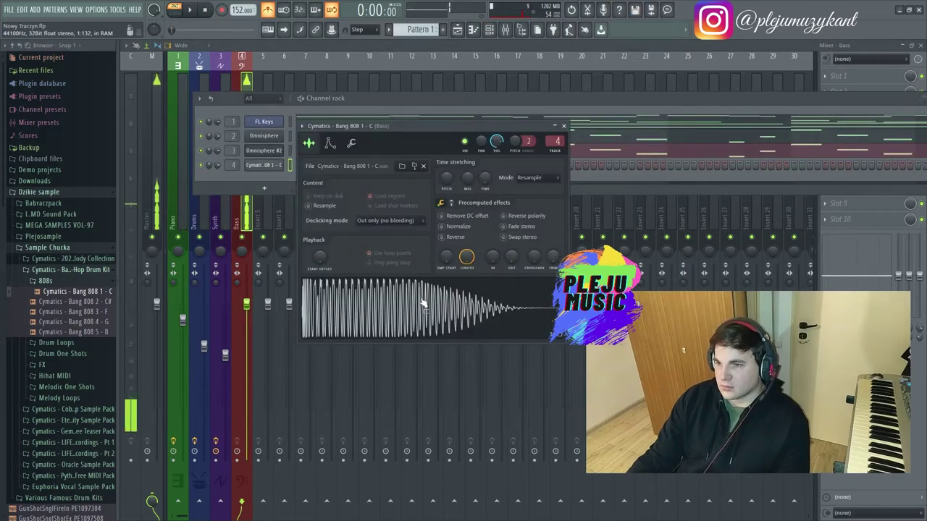
Give the 808 a volume envelope with 41% release time, limit polyphony to 1 and set its cut group to 4 by 4.
left_click(330, 145)
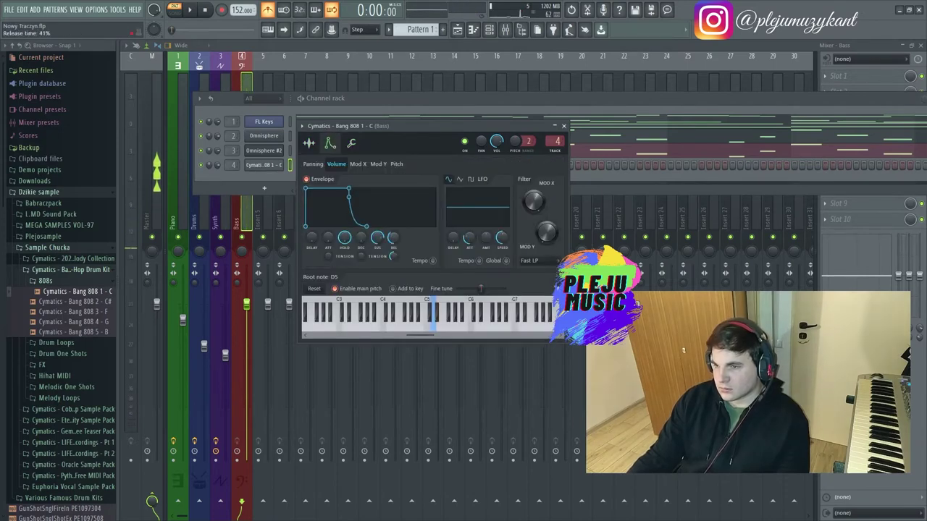
left_click(352, 144)
left_click(308, 143)
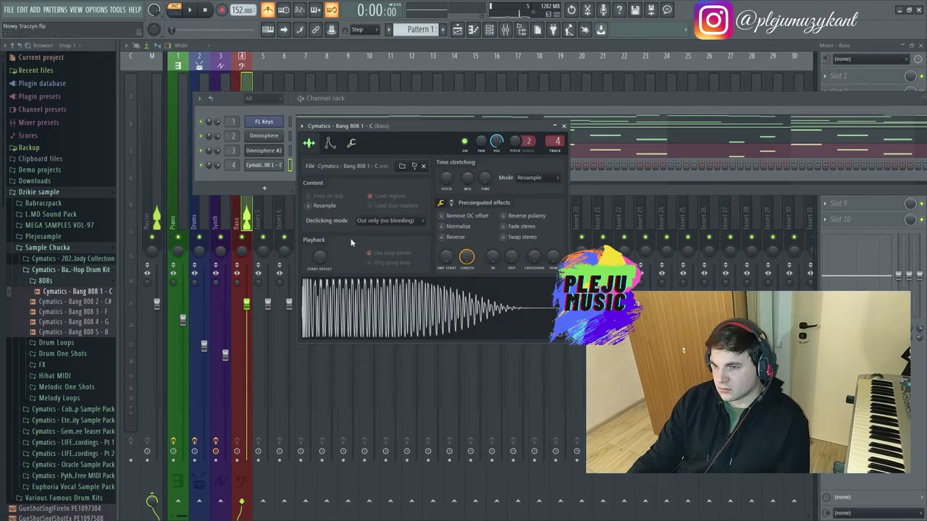
left_click(352, 144)
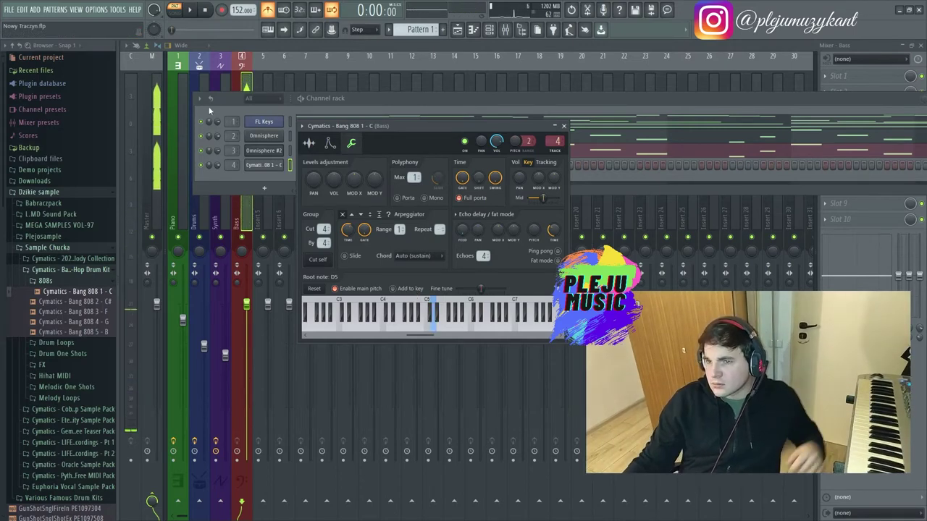
Raise the two short slide notes in bar 4 of the 808 part to E6 and F6 and play the result.
left_click(675, 90)
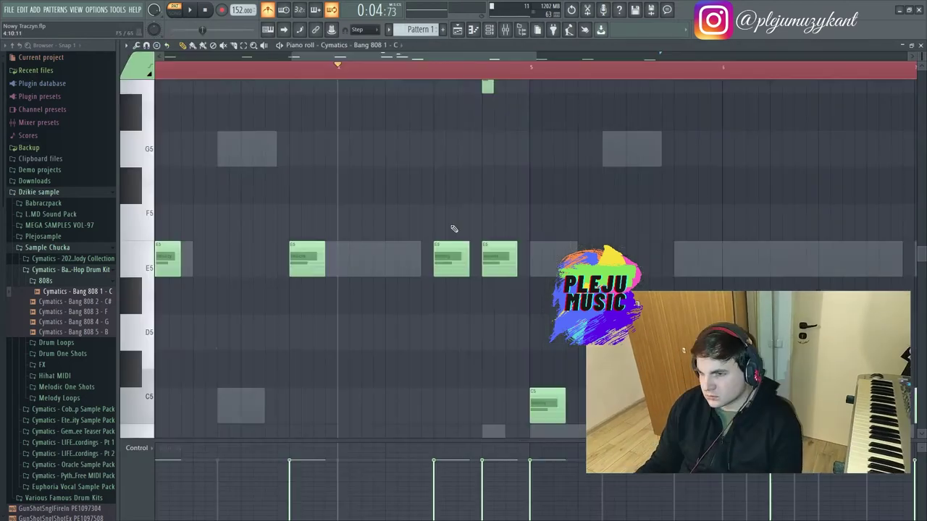
scroll(447, 242, "up", 4)
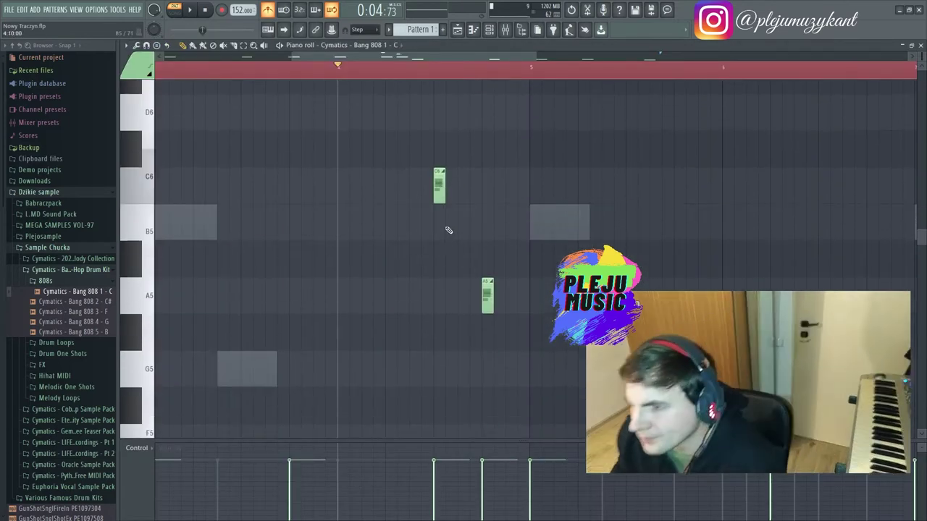
left_click_drag(439, 185, 435, 100)
scroll(449, 130, "up", 3)
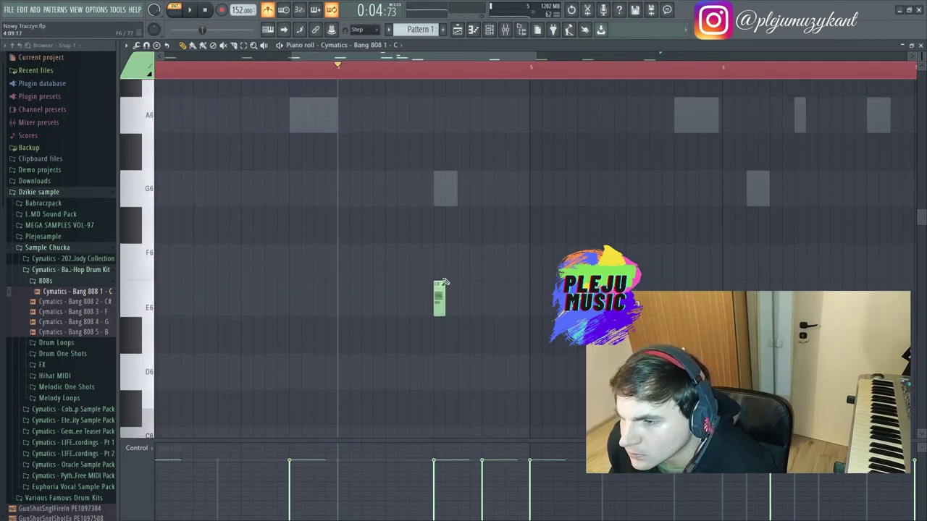
scroll(456, 286, "down", 3)
left_click_drag(488, 332, 491, 150)
scroll(483, 259, "up", 2)
left_click_drag(485, 262, 488, 152)
key("space")
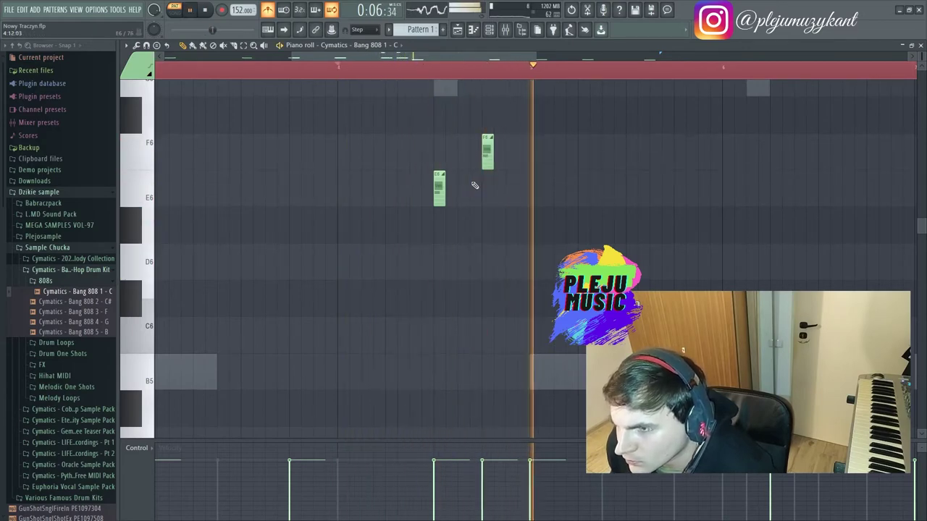
Lower the second slide note to C6, and delete both slide notes from bar 4 of the 808 part.
left_click_drag(487, 165, 482, 353)
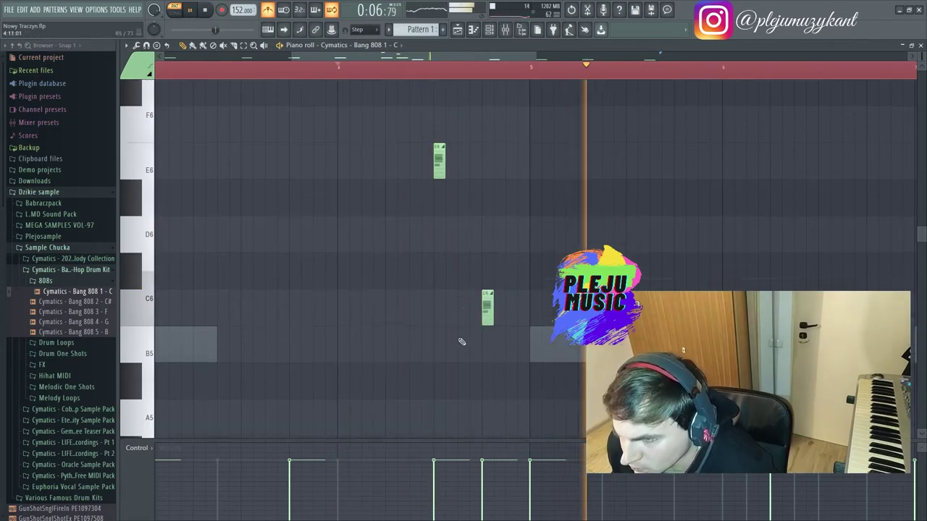
right_click(487, 334)
right_click(440, 187)
scroll(444, 179, "down", 5)
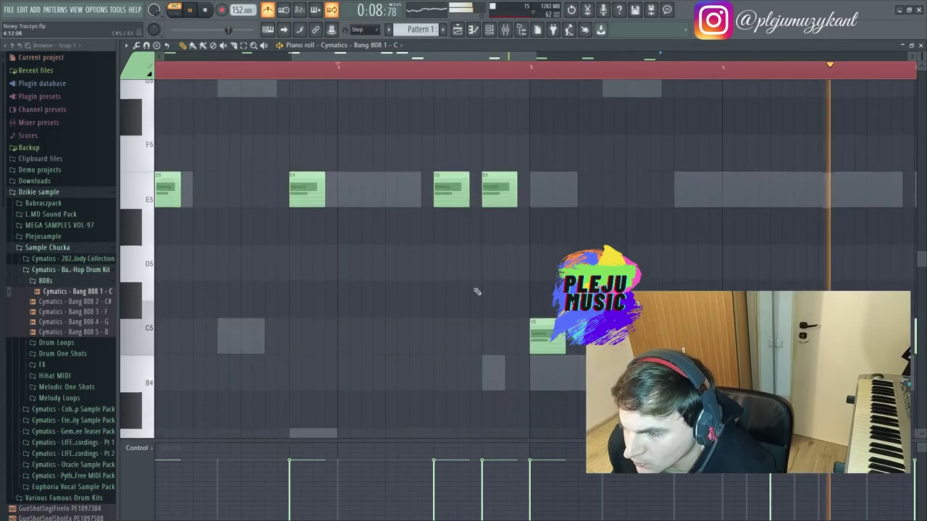
left_click_drag(536, 56, 261, 58)
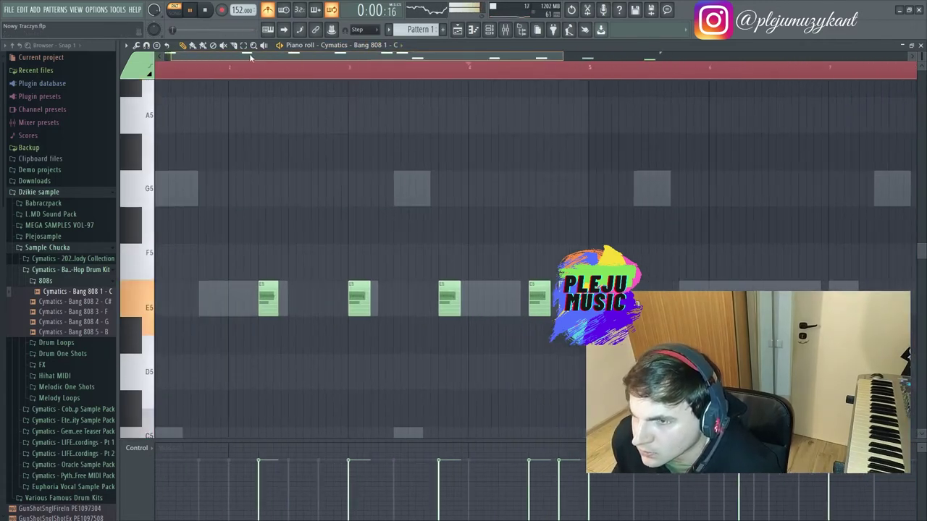
Show the channel rack over the piano roll and collapse the 808s folder in the browser.
left_click(488, 31)
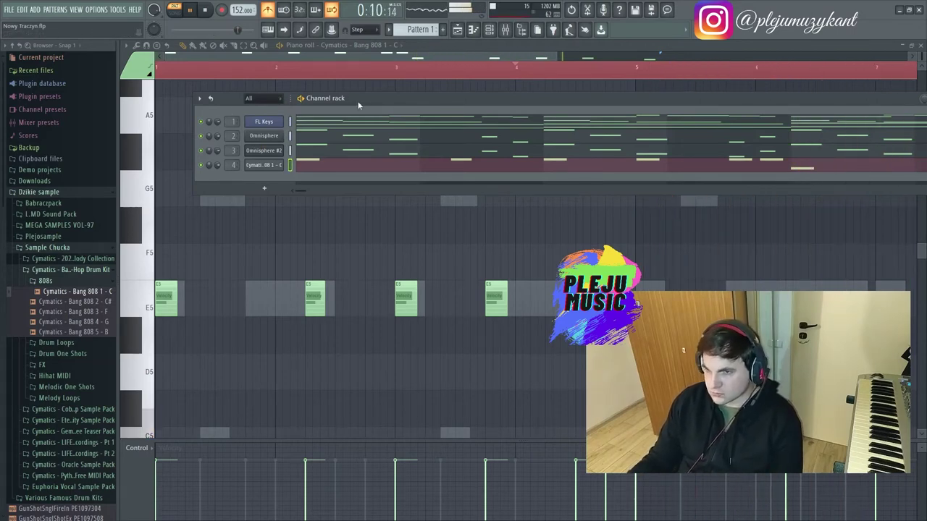
left_click_drag(359, 103, 314, 90)
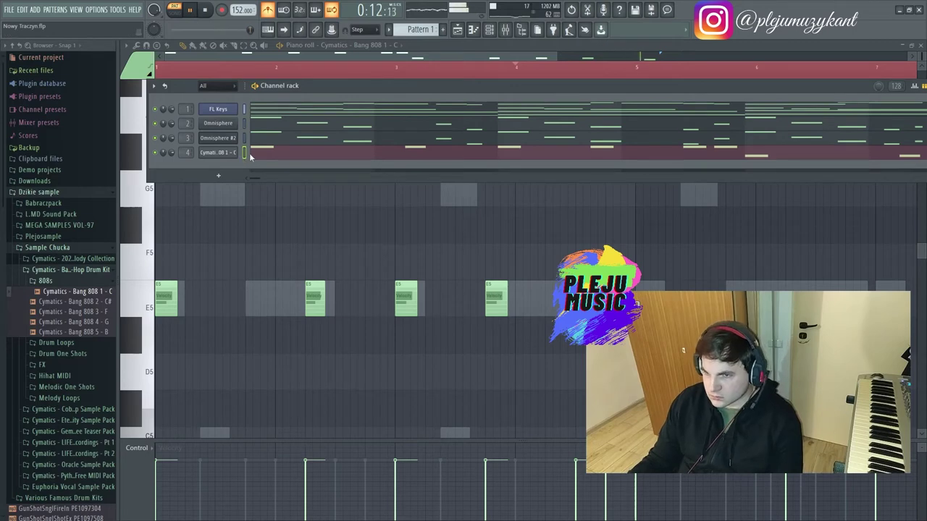
left_click(67, 282)
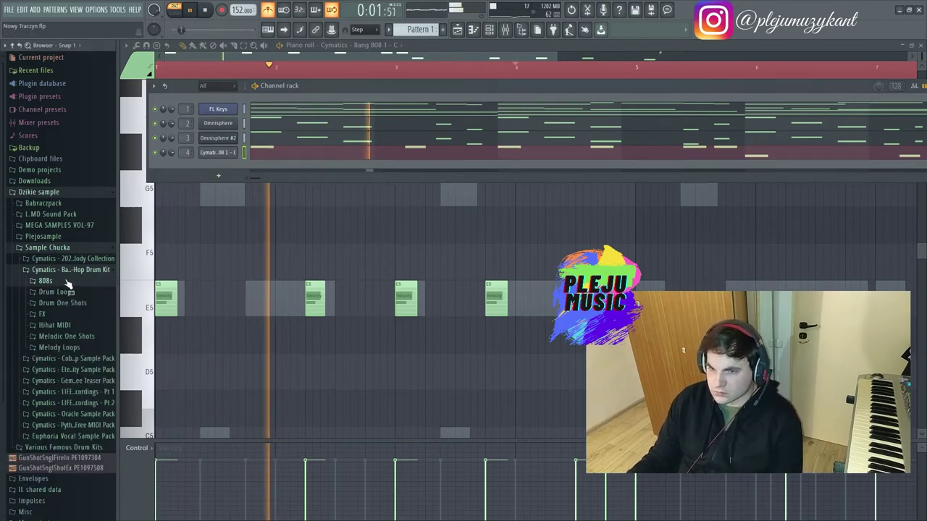
Add Fruity Parametric EQ 2 to the Bass mixer track and load its 20Hz + 18kHz cut preset.
key("F9")
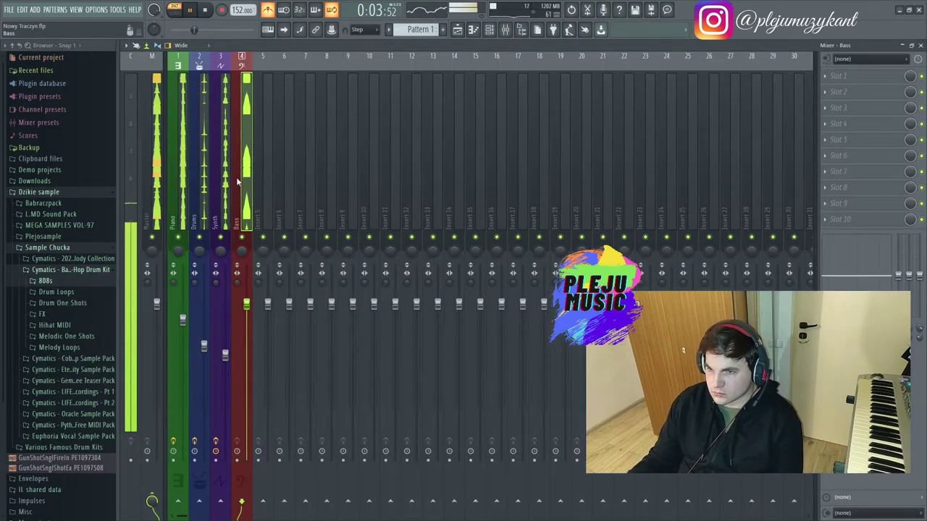
left_click(829, 75)
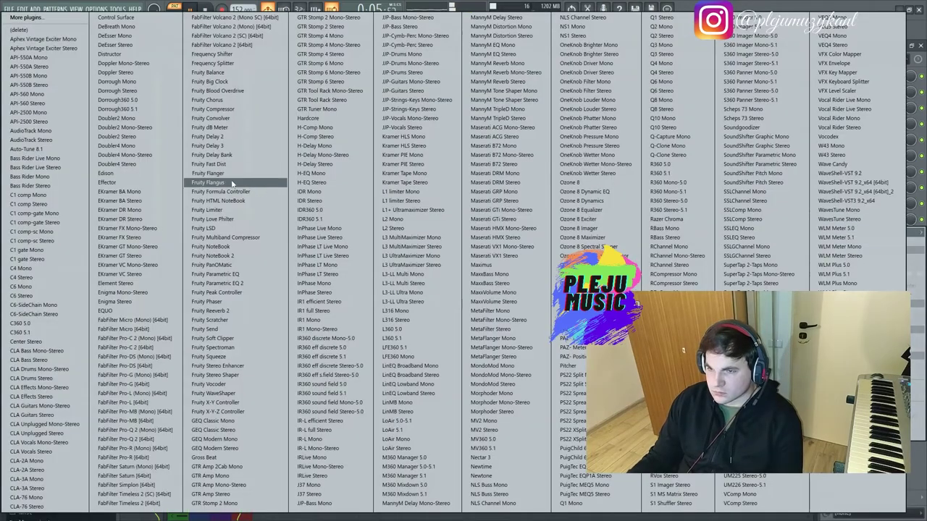
left_click(217, 283)
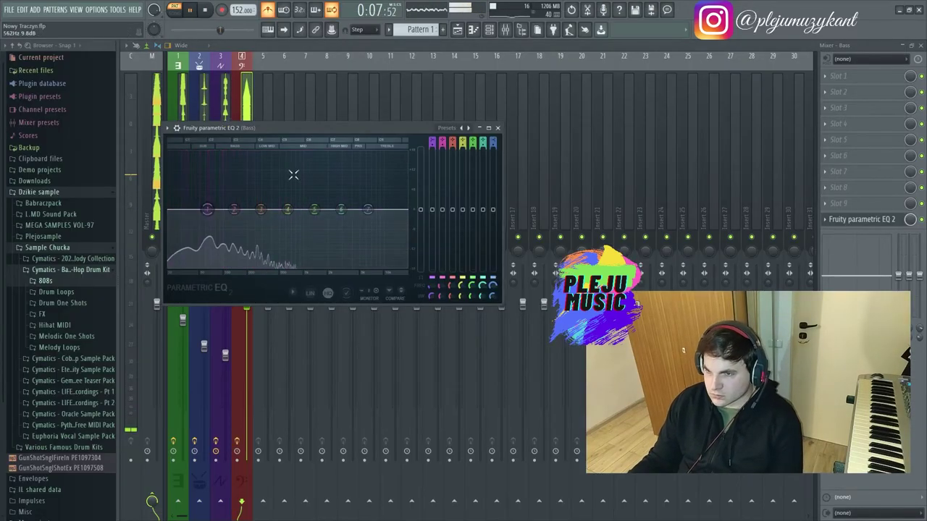
left_click(447, 128)
left_click(479, 185)
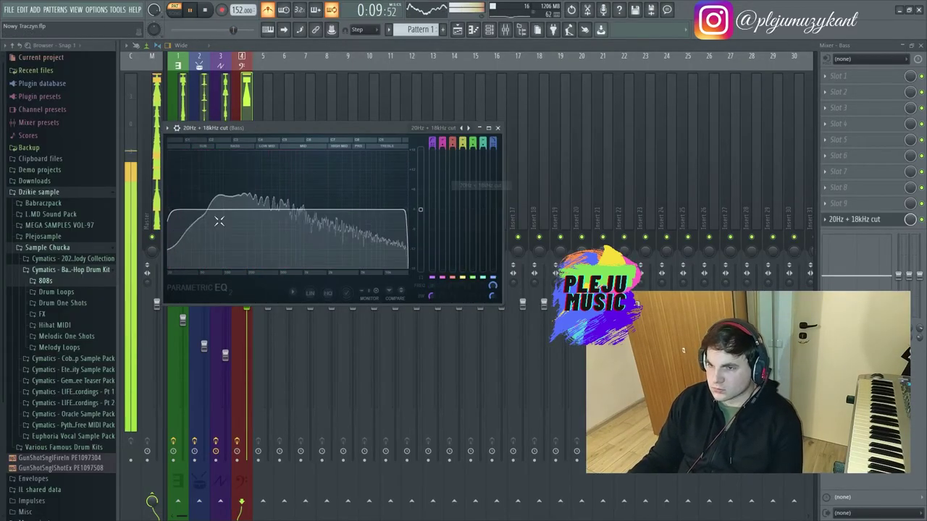
Raise the Bass EQ's high-pass cutoff to about 40 Hz while the pattern plays, and close the EQ.
mouse_move(174, 210)
left_mouse_down()
mouse_move(185, 214)
mouse_move(177, 205)
left_mouse_up()
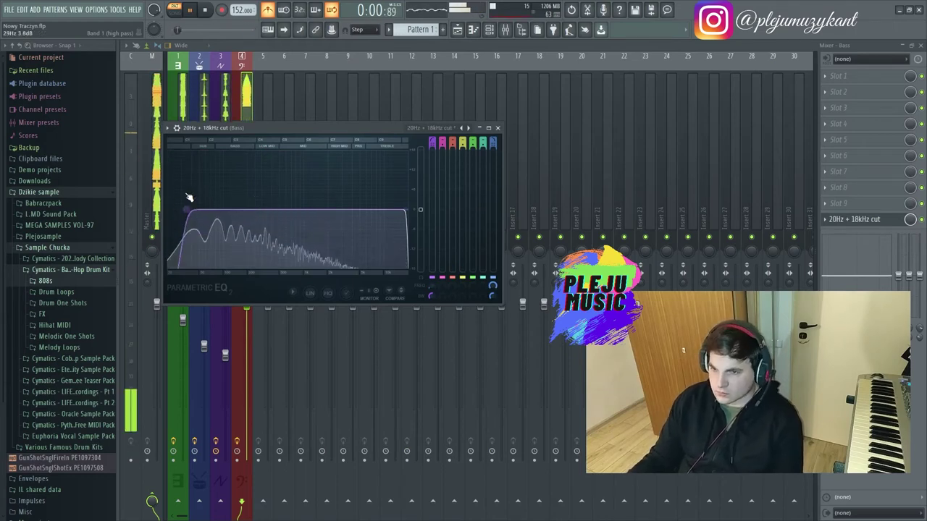
left_click_drag(232, 132, 430, 135)
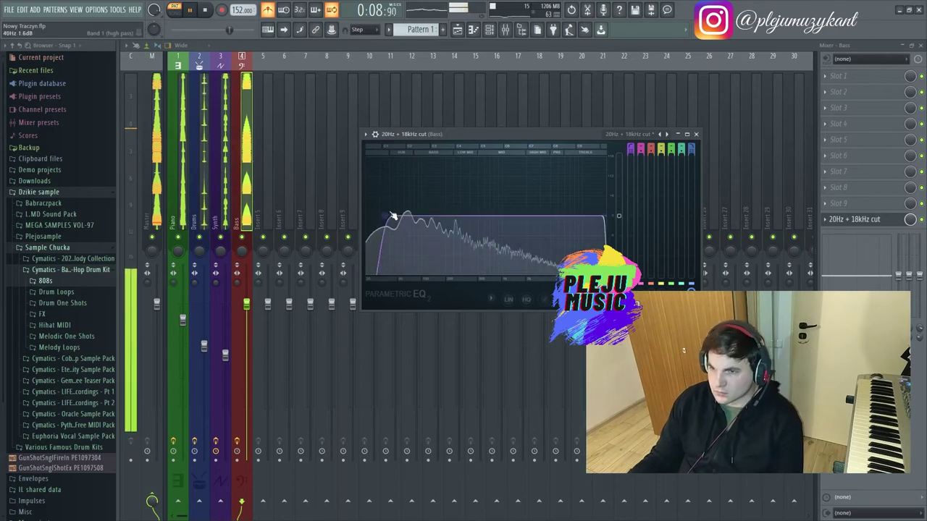
left_click_drag(389, 215, 397, 221)
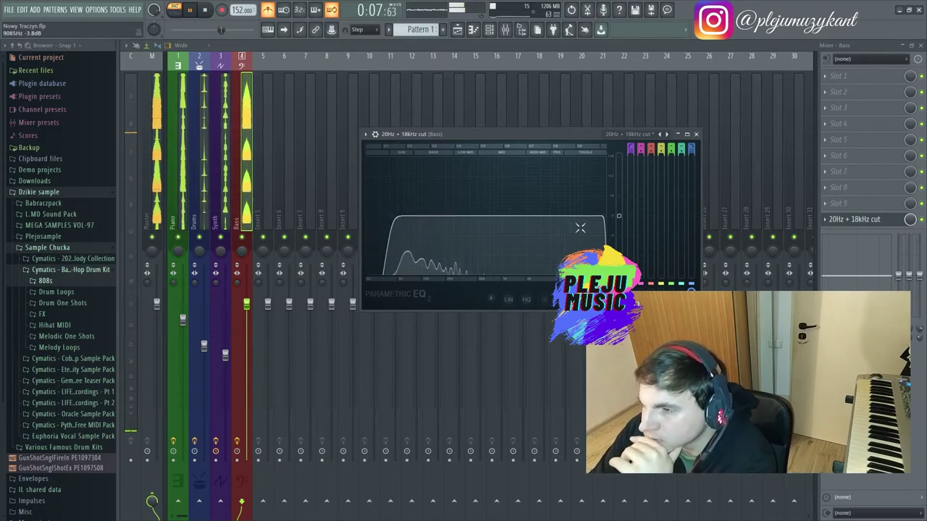
mouse_move(395, 216)
left_mouse_down()
mouse_move(404, 216)
mouse_move(391, 216)
left_mouse_up()
key("Escape")
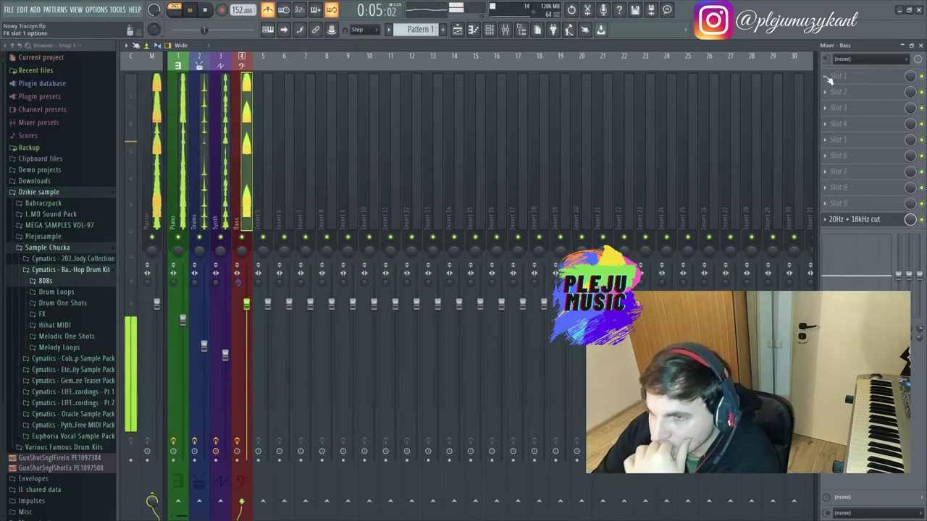
Audition the Sytrus presets on the Piano channel from Nebula through Niceplace, Paleolith and Vangelis to Voices while the pattern plays.
left_click(186, 161)
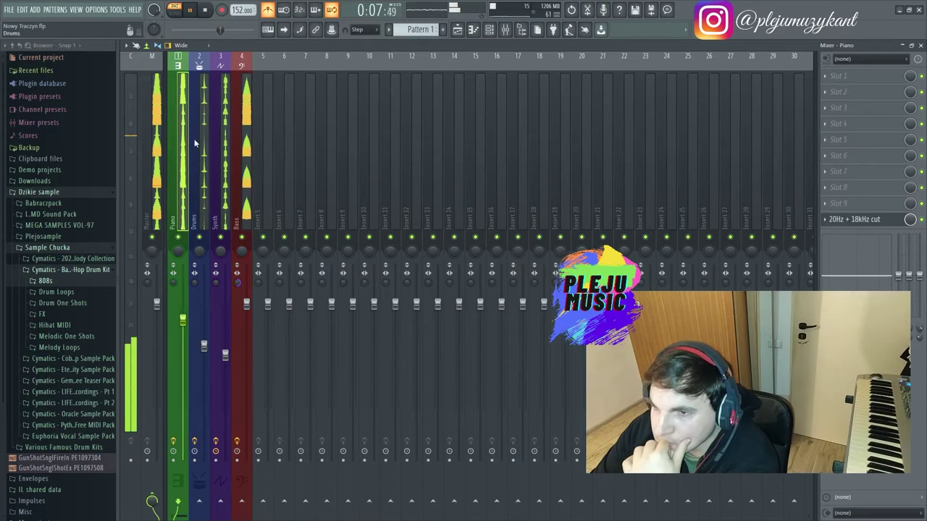
left_click(191, 10)
left_click(283, 12)
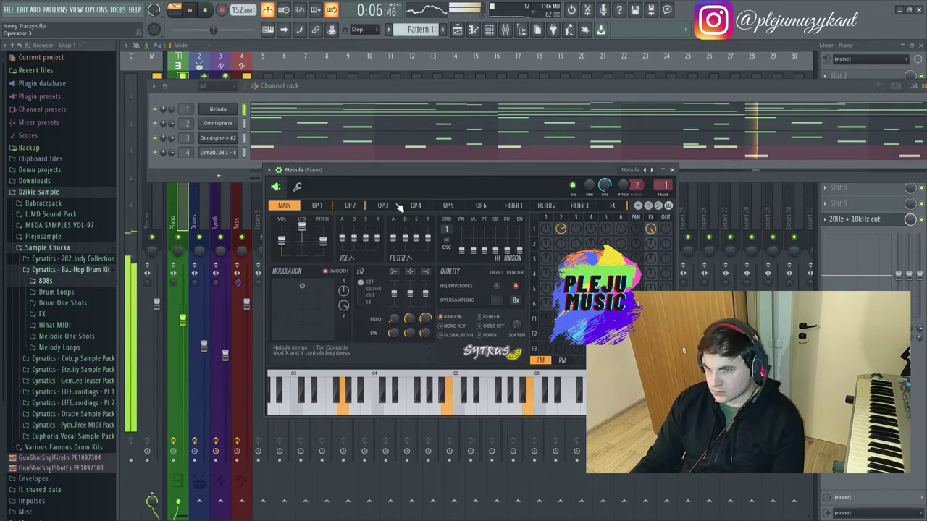
left_click(653, 171)
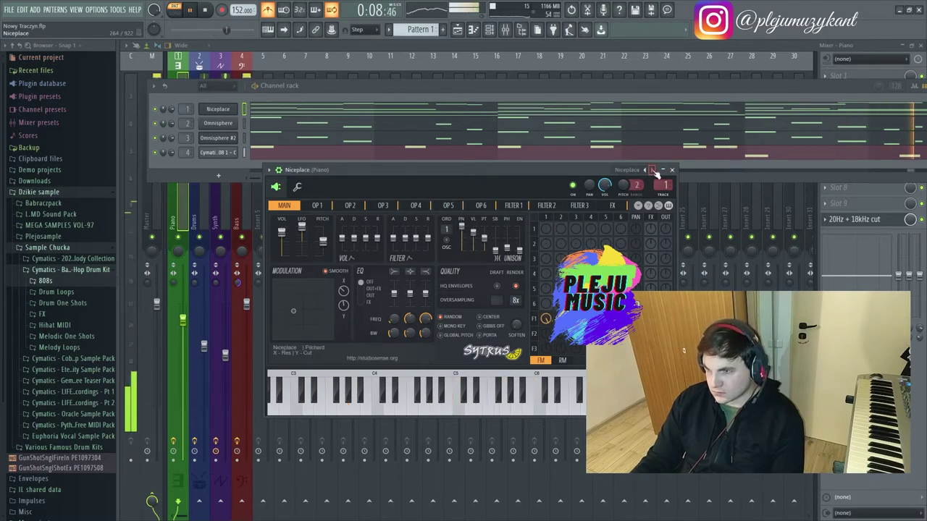
left_click(653, 171)
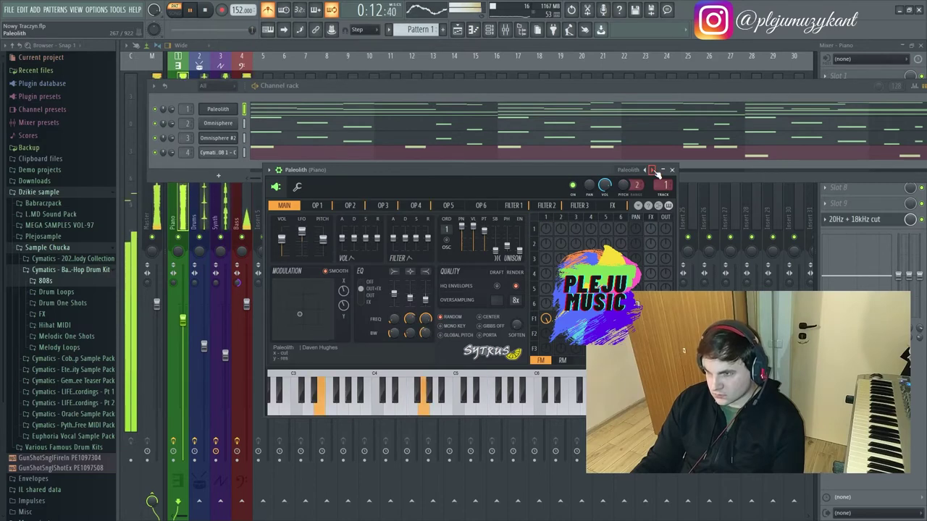
left_click(653, 171)
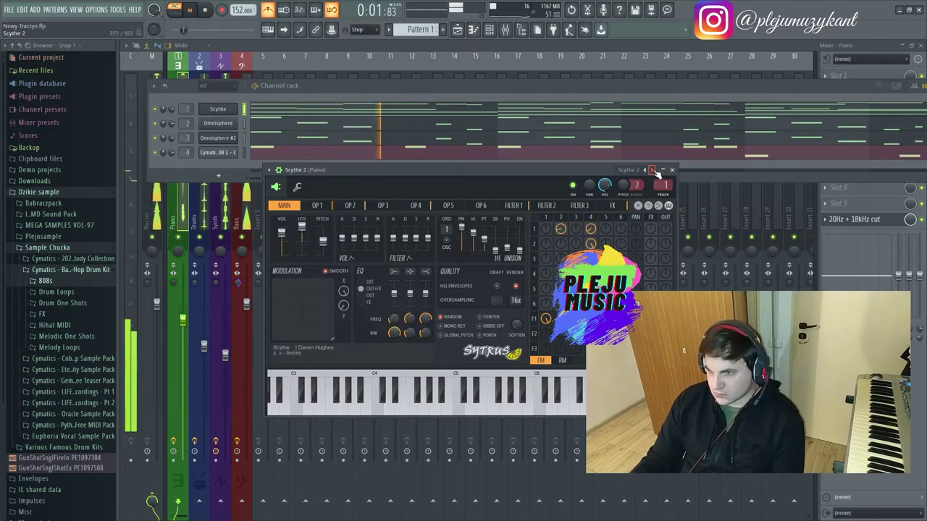
left_click(653, 171)
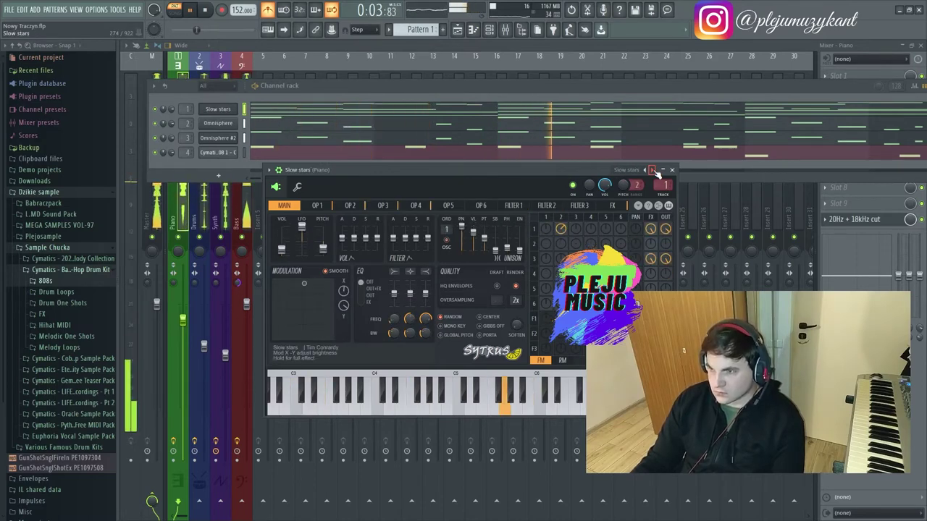
left_click(653, 170)
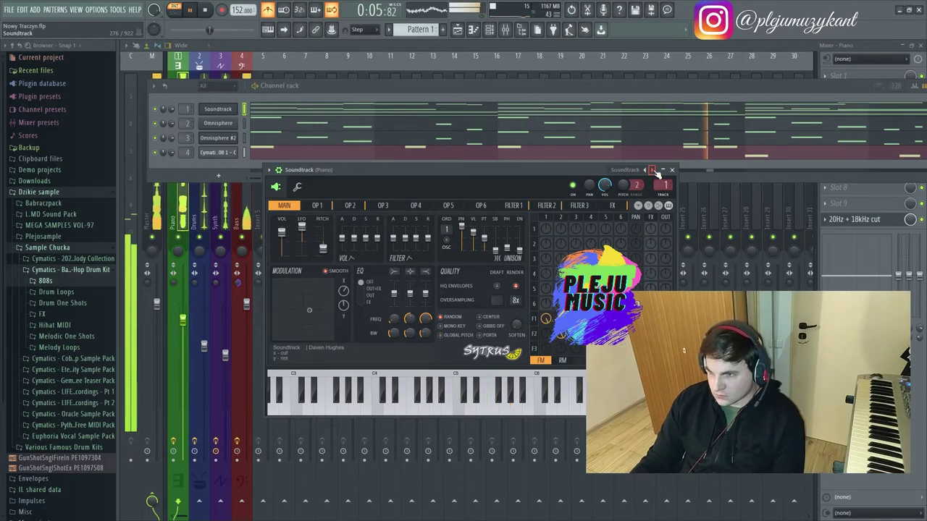
left_click(653, 171)
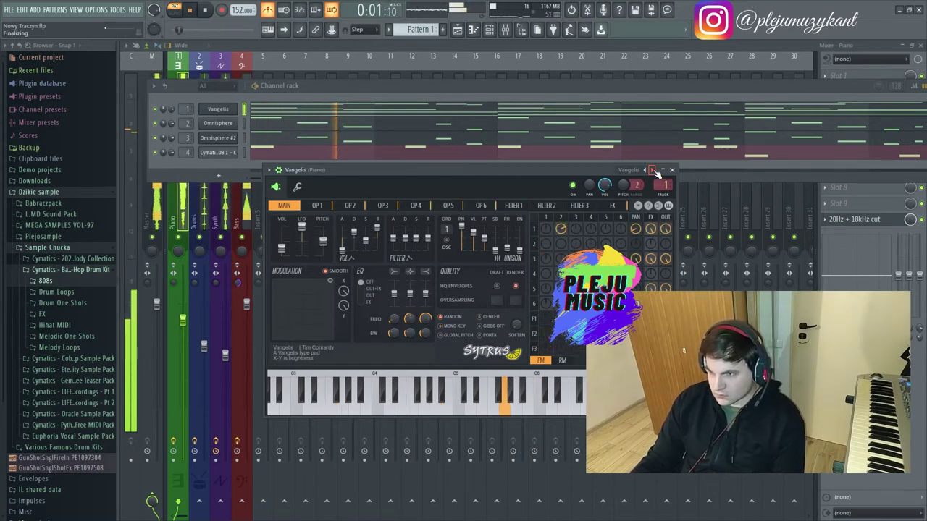
left_click(653, 171)
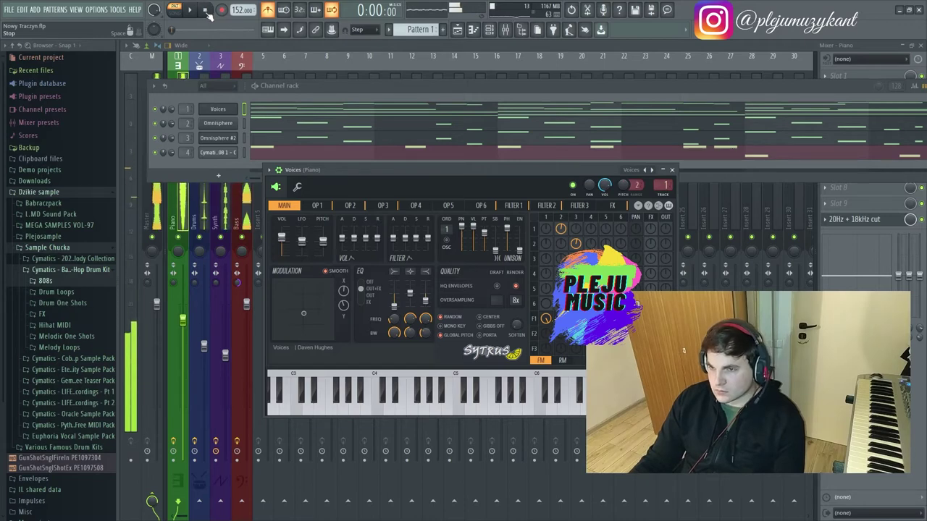
Open the Chip 3 channel's piano roll and delete the selected upper melody notes, keeping only the lower line.
right_click(222, 112)
left_click(249, 109)
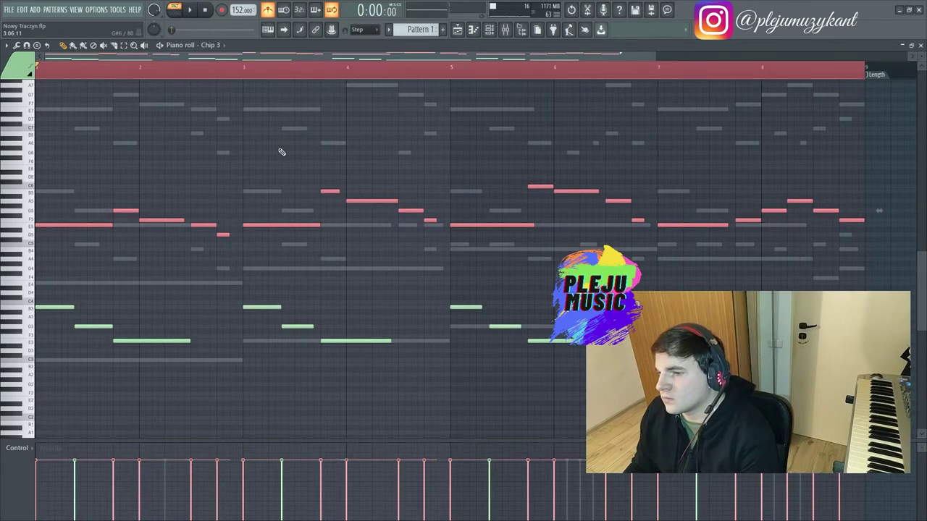
key("space")
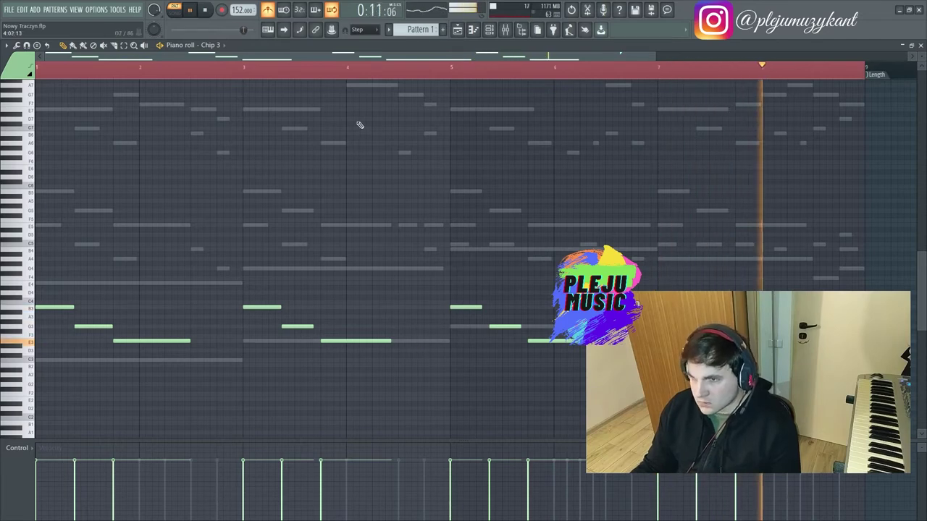
Replace the trial slide note in bar 2 with a regular D4 note in the bar's second half.
left_click_drag(603, 388, 51, 247)
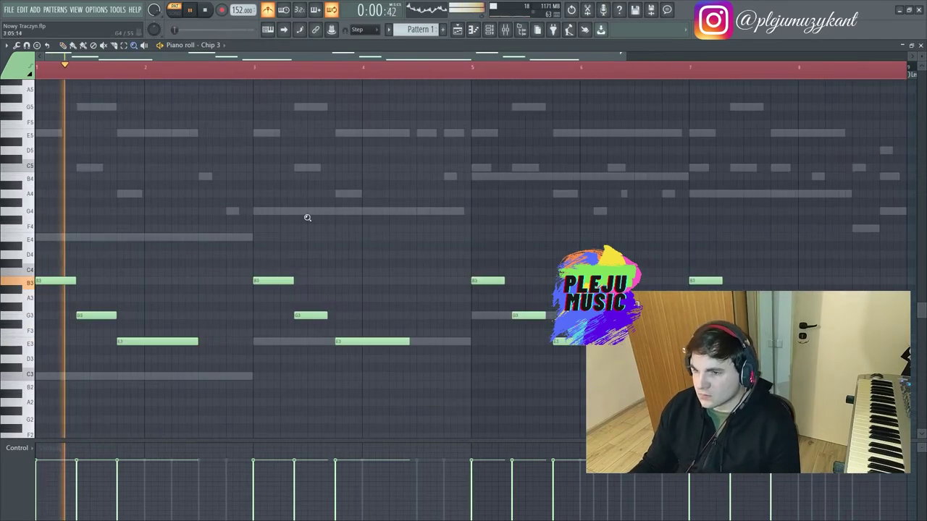
right_click(293, 254)
left_click(307, 315)
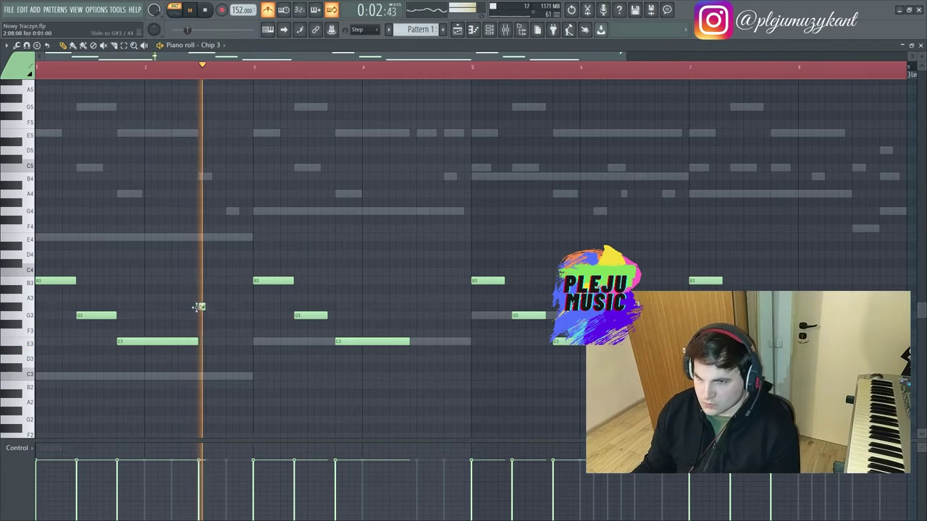
key("space")
key("space")
right_click(224, 289)
left_click(228, 290)
left_click(228, 255)
double_click(229, 255)
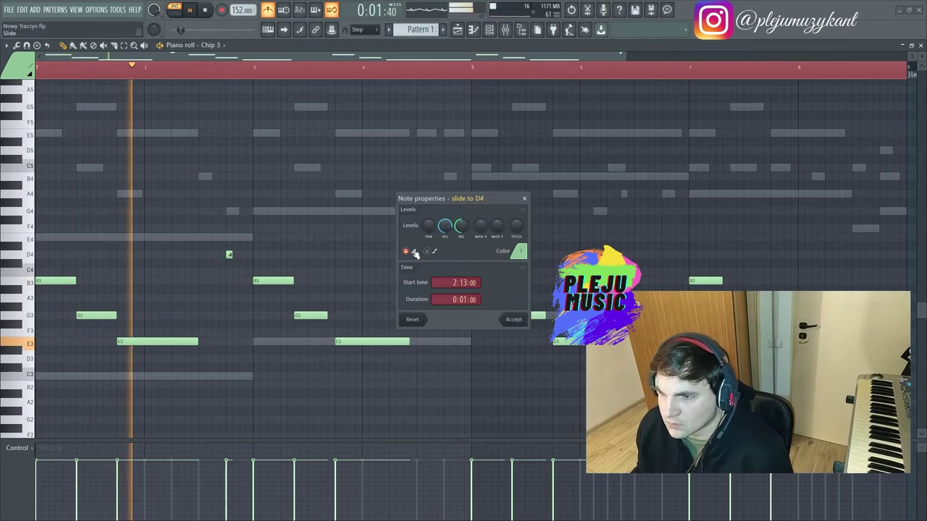
left_click(412, 320)
mouse_move(233, 255)
left_mouse_down()
mouse_move(252, 255)
mouse_move(215, 255)
left_mouse_up()
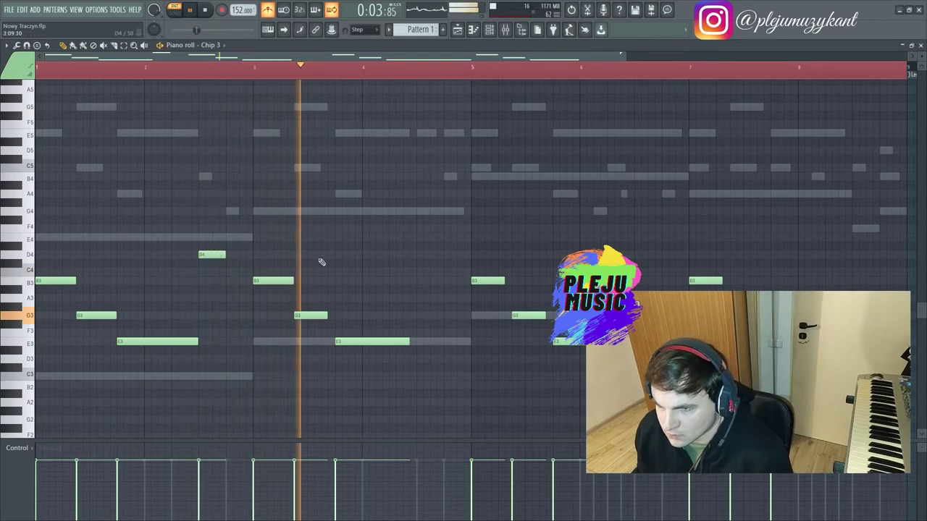
Add a D4 note in the second half of bar 4, and lower the added bar 2 note to C4.
left_click(419, 229)
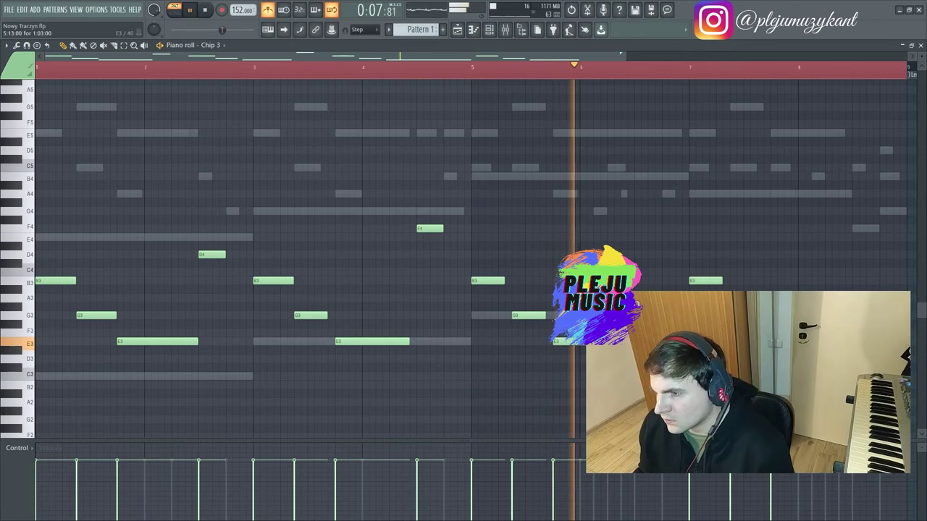
left_click(671, 185)
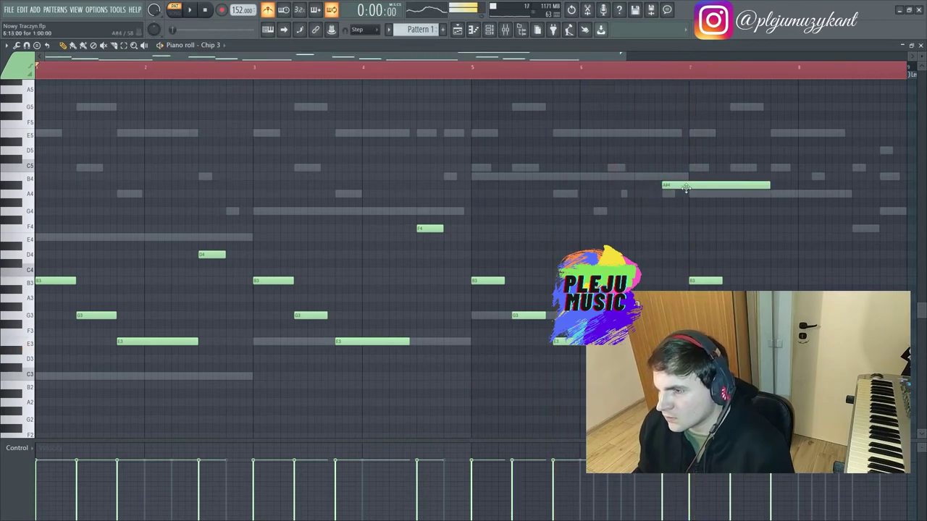
key("space")
left_click_drag(212, 254, 213, 273)
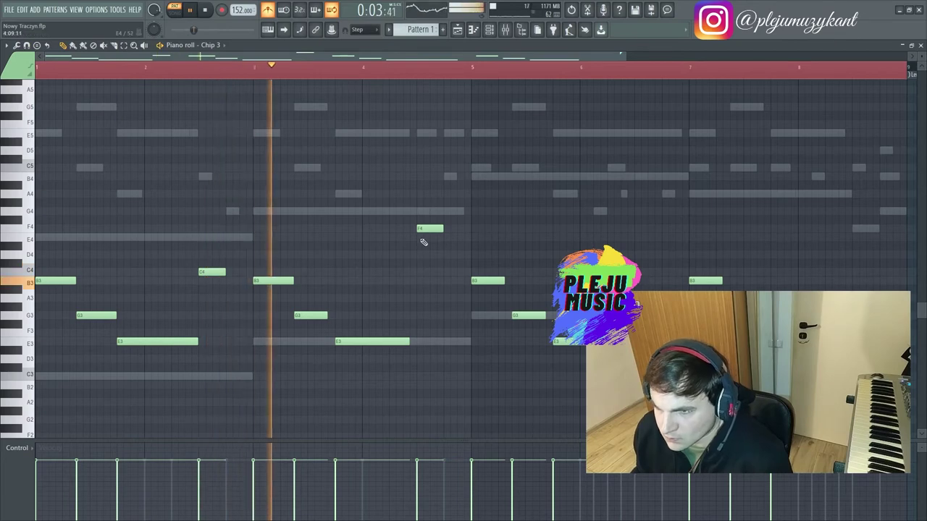
left_click_drag(427, 229, 429, 255)
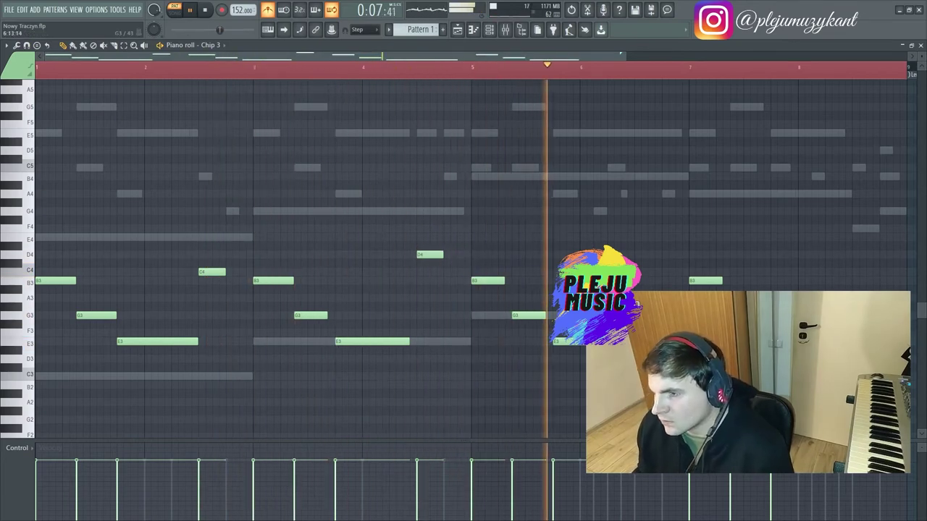
Add an F4 note at the middle of bar 6 and a B4 note at the middle of bar 8.
left_click(673, 229)
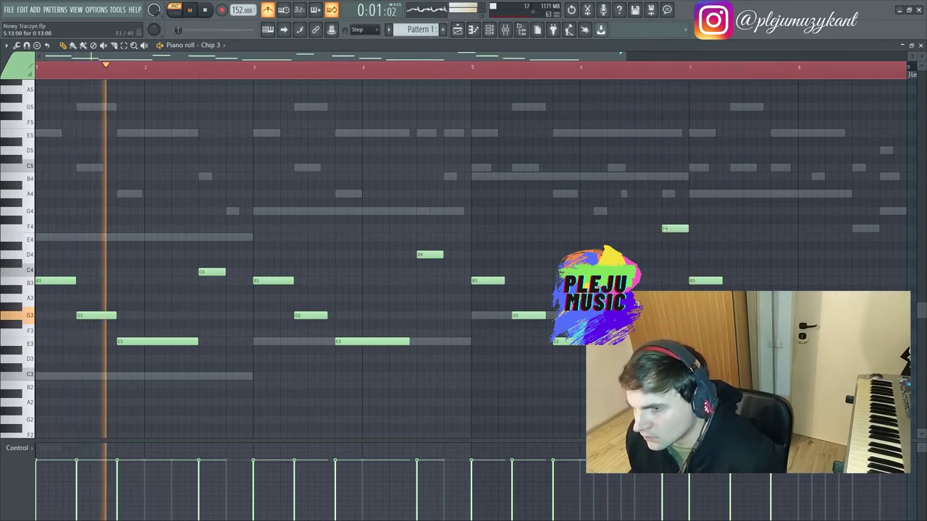
left_click_drag(670, 230, 643, 231)
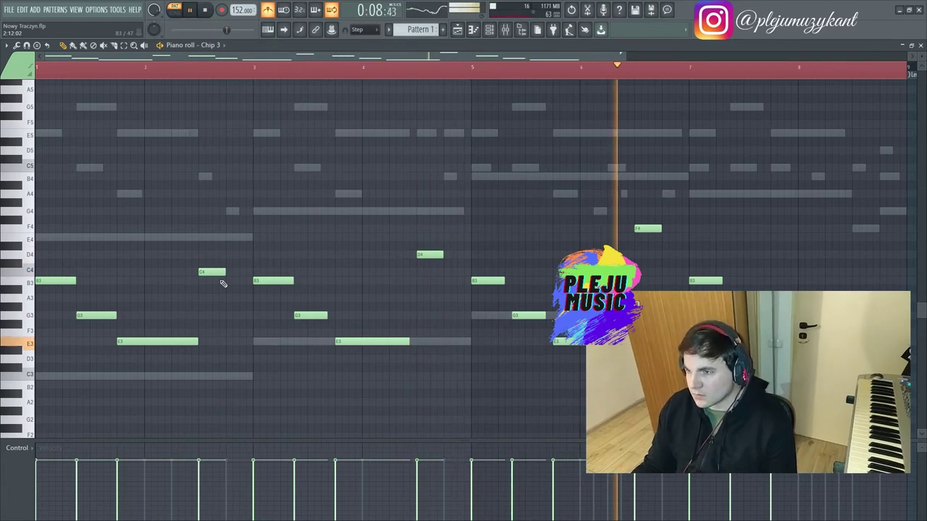
scroll(677, 235, "right", 4)
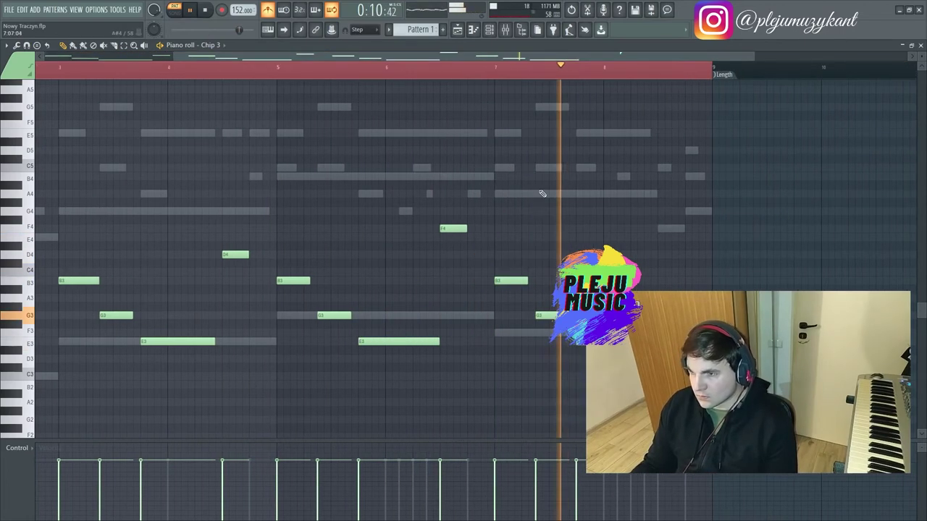
left_click(662, 178)
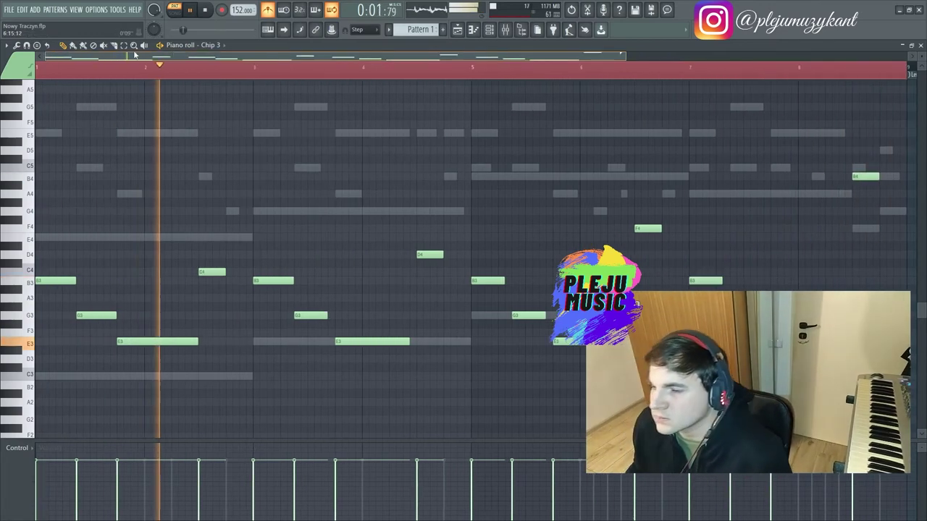
Lower the four added notes in bars 2, 4, 6 and 8 by one octave, and deselect them.
left_click(211, 273)
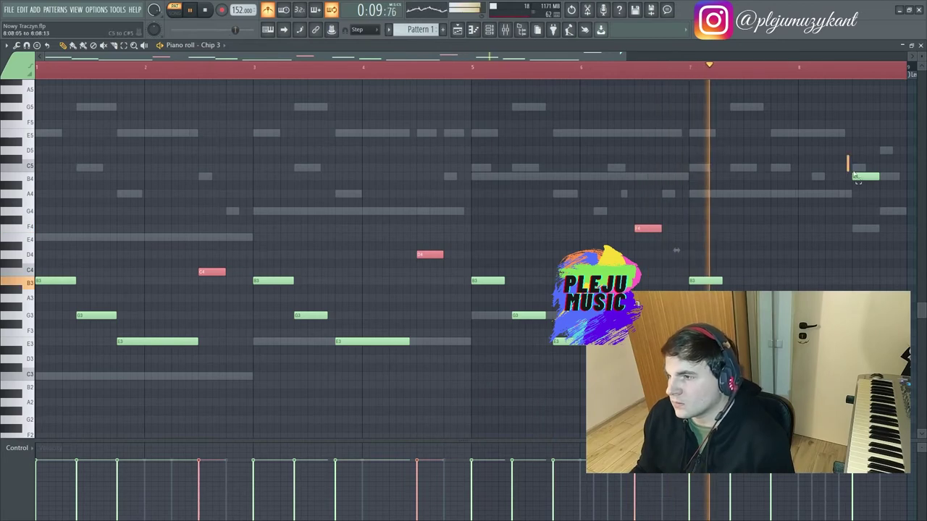
key("ctrl+Down")
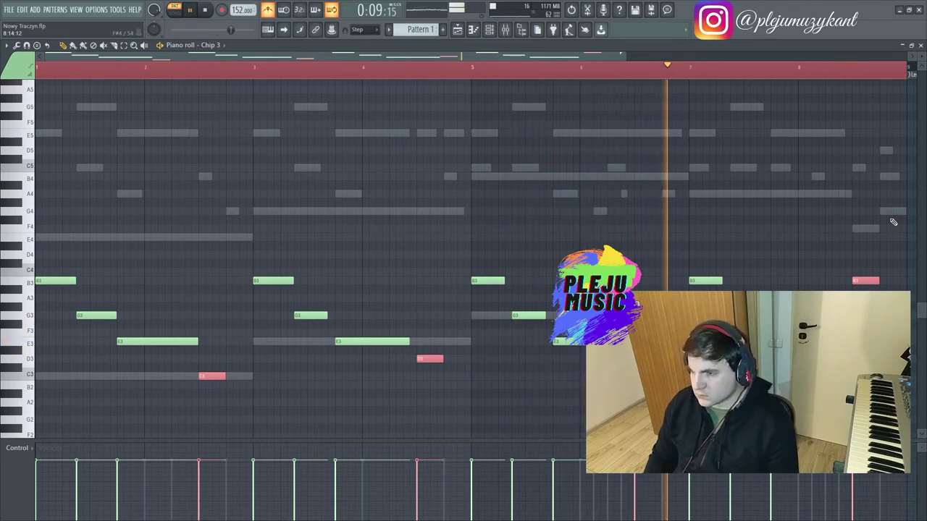
key("ctrl+d")
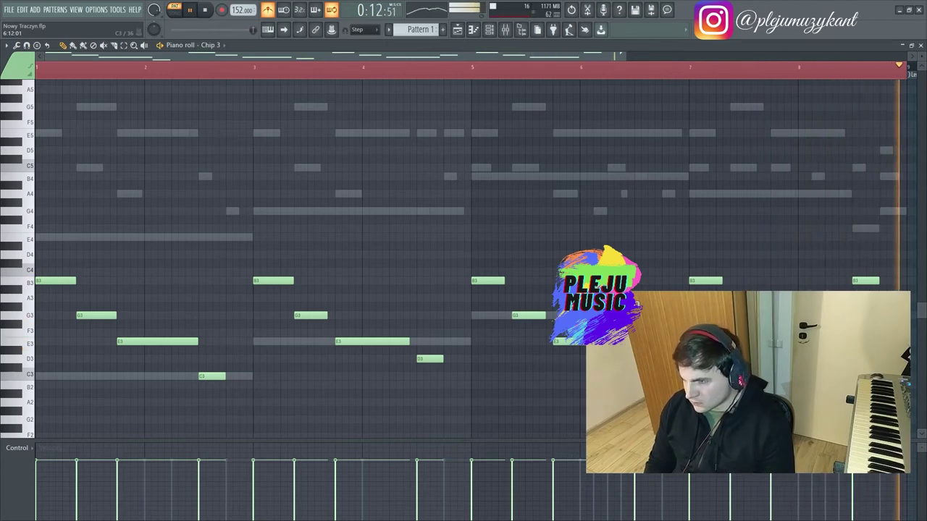
Try the whole Chip 3 part one octave higher and one octave lower during playback.
key("ctrl+a")
key("ctrl+Up")
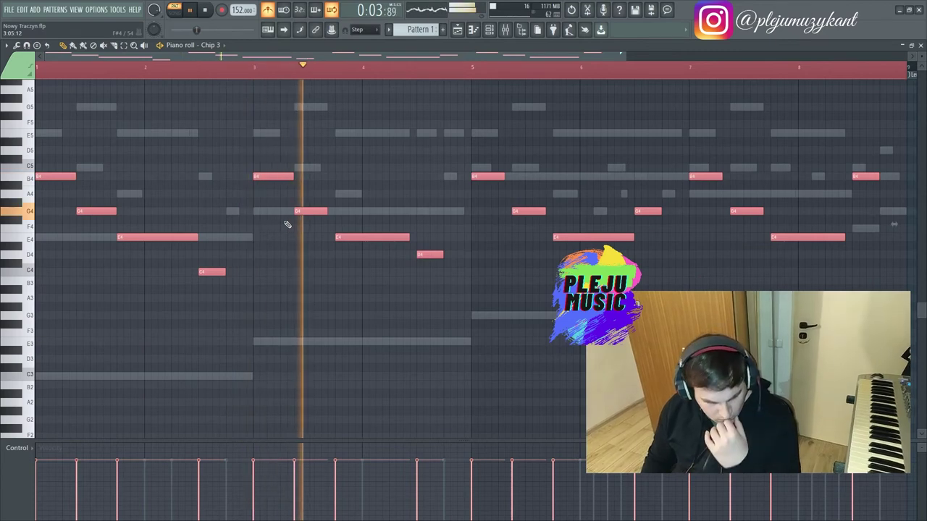
key("ctrl+Down")
key("ctrl+Down")
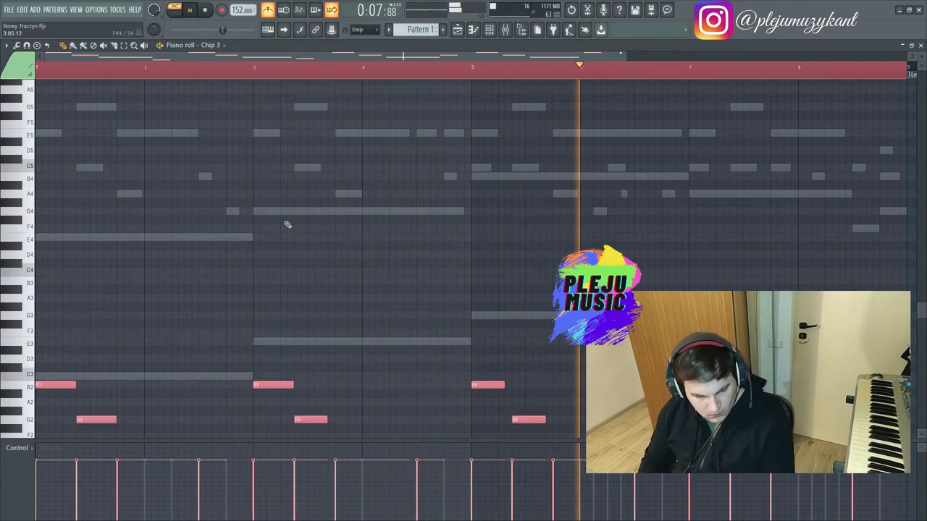
key("ctrl+Up")
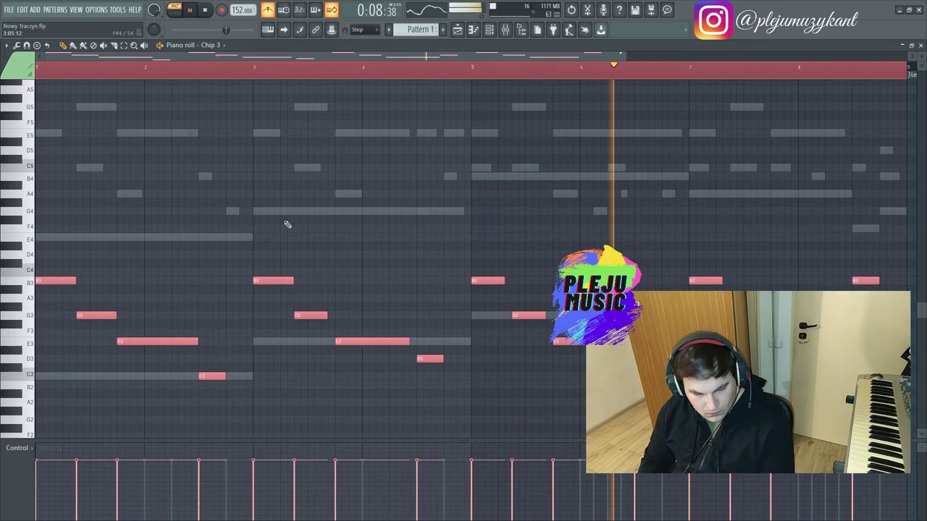
Rename the Piano mixer track with the preset name Synth, including its purple colour and icon.
left_click(503, 32)
right_click(62, 217)
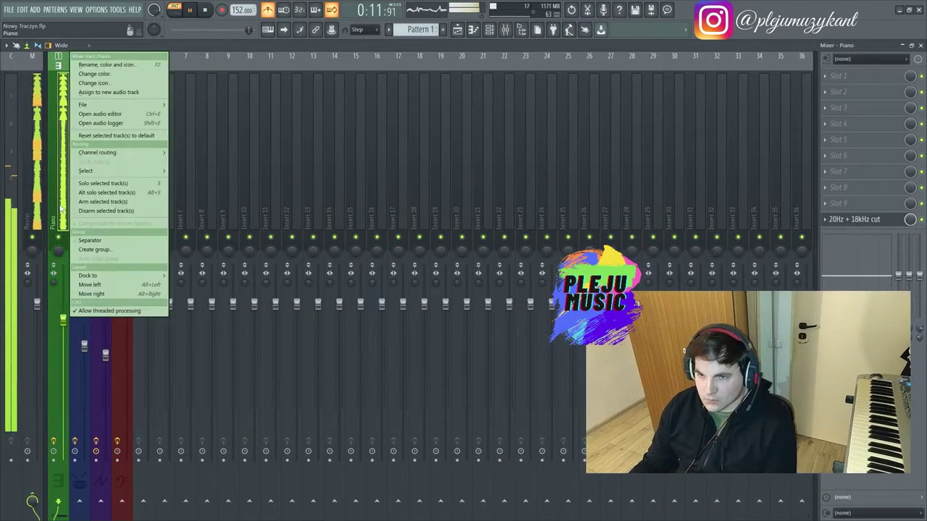
left_click(95, 63)
left_click(6, 64)
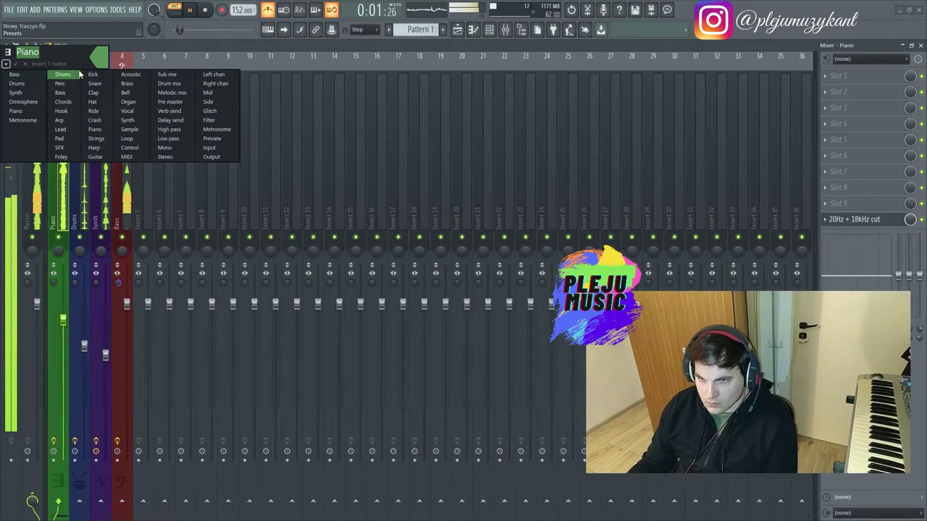
left_click(129, 120)
Rename the first Synth mixer track as Synth 1 and the other as Synth 2.
right_click(61, 178)
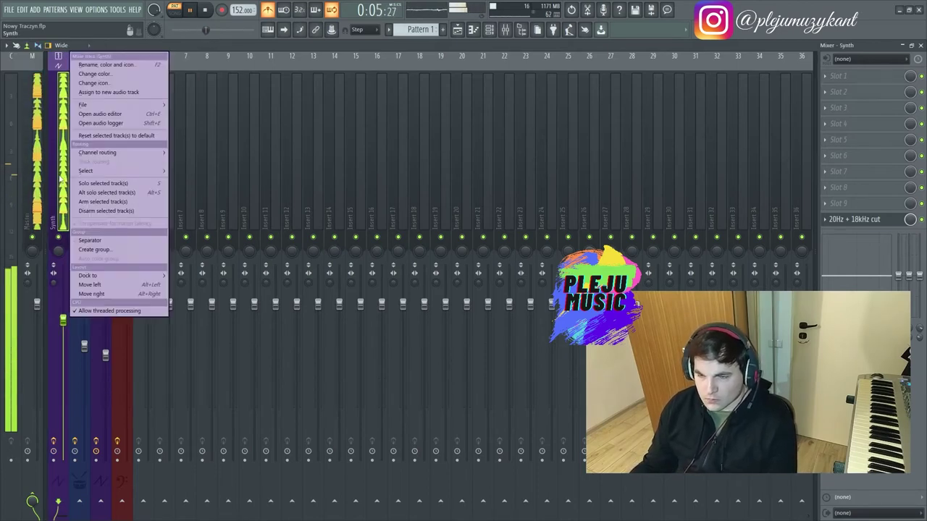
left_click(101, 74)
type("1")
left_click(101, 86)
right_click(101, 85)
left_click(126, 66)
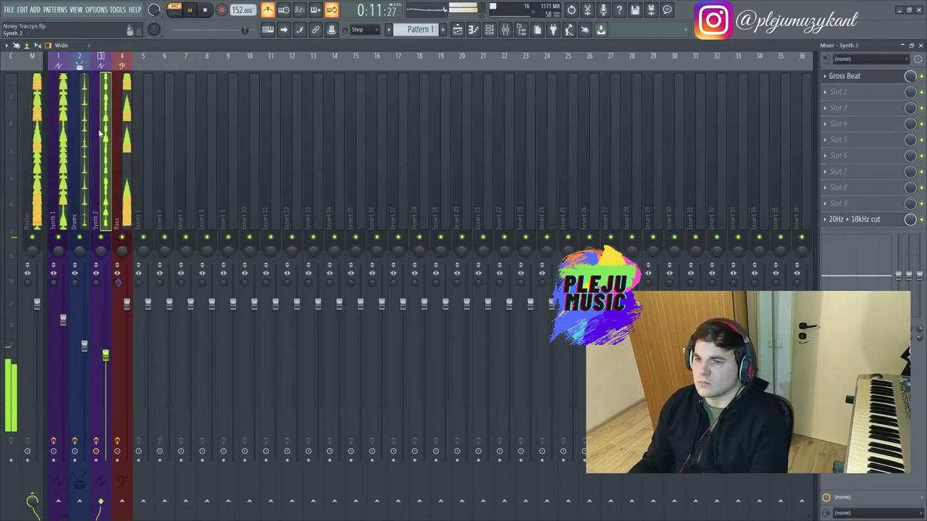
Lower the Synth 1 track's volume to about 56% and open its 20Hz + 18kHz cut EQ.
left_click(63, 167)
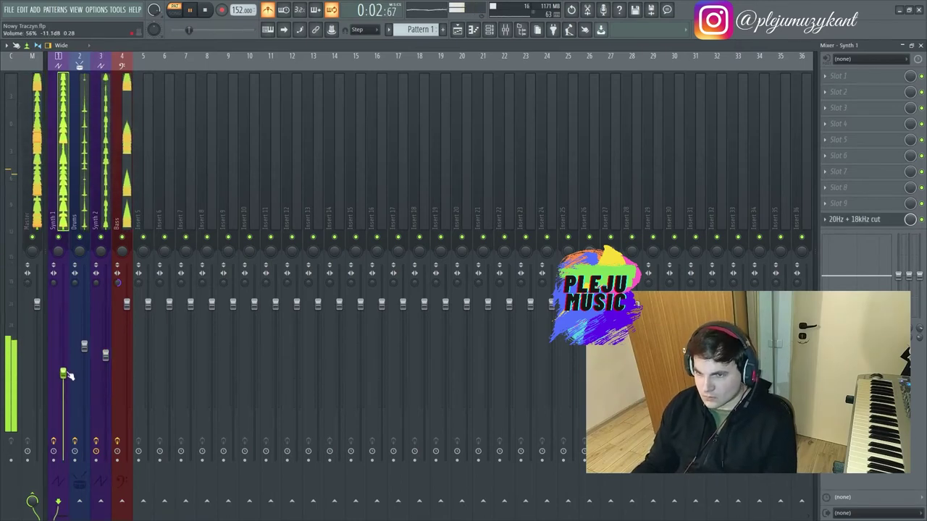
left_click(880, 221)
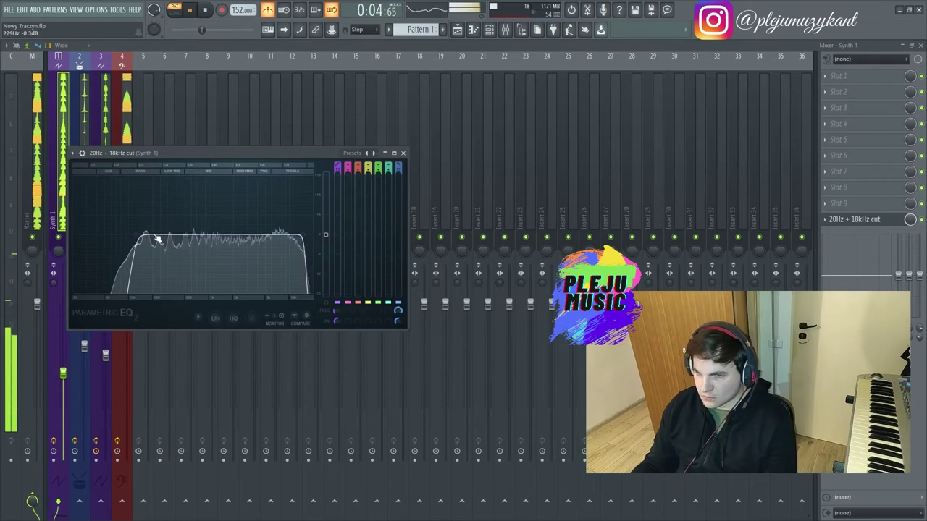
Narrow the Synth 1 EQ with a higher low cut and a lower high cut, and load FabFilter Pro-R in effect slot 1.
left_click_drag(171, 242, 178, 240)
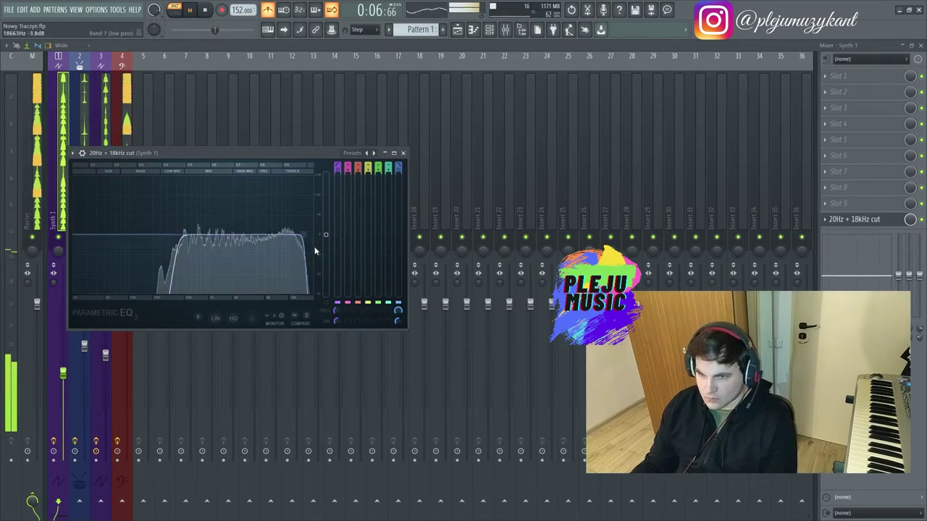
left_click_drag(297, 236, 261, 236)
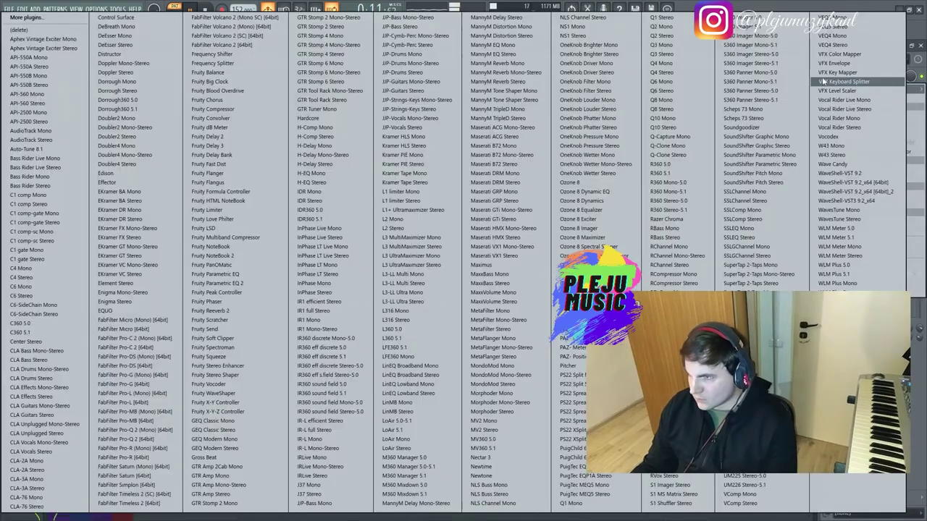
left_click(838, 75)
key("Escape")
left_click(824, 75)
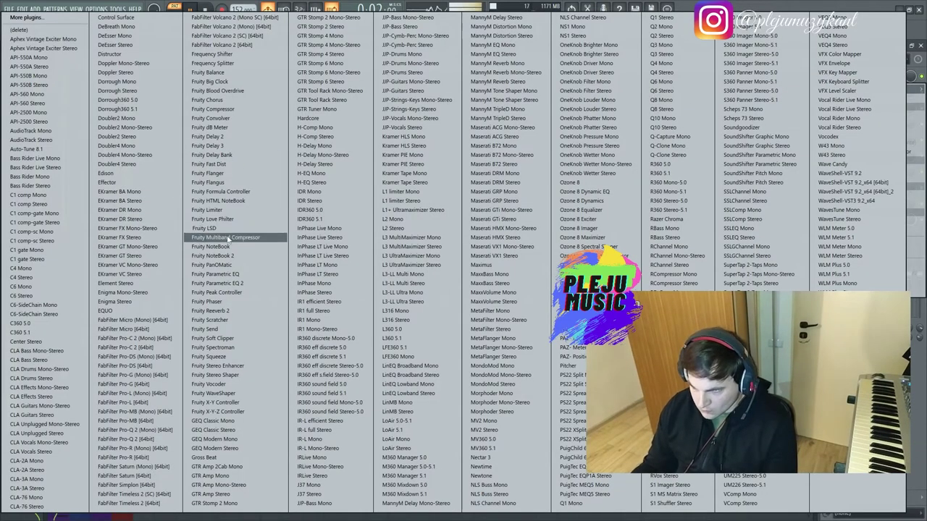
left_click(139, 459)
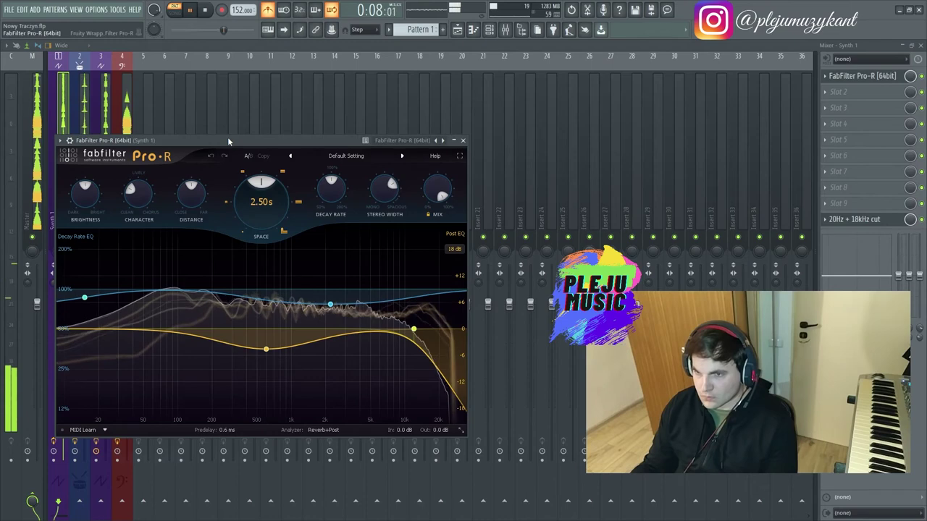
Load the Choir Hall preset from the Large category in FabFilter Pro-R.
left_click_drag(227, 137, 358, 87)
left_click(476, 103)
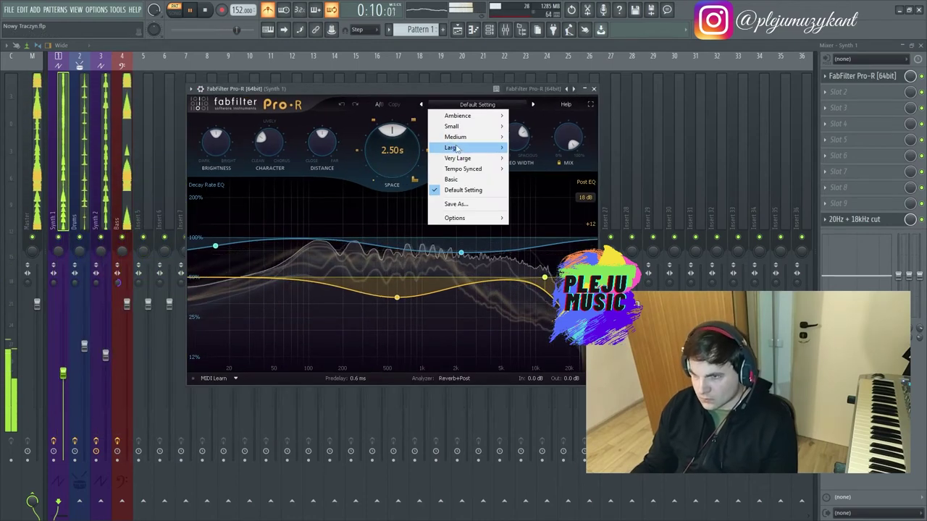
mouse_move(462, 150)
left_click(536, 175)
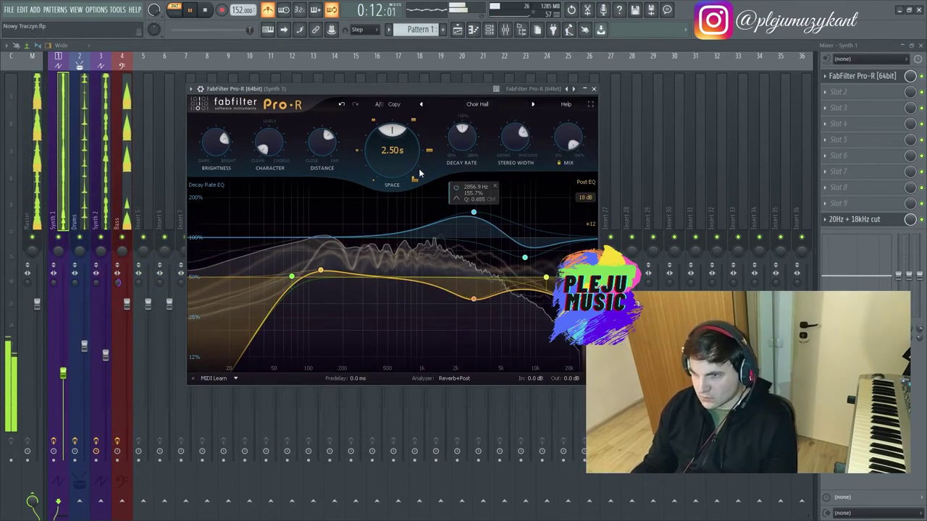
Narrow the reverb's Post EQ by moving its low-cut band higher and its top high-frequency band slightly lower.
left_click_drag(291, 277, 327, 275)
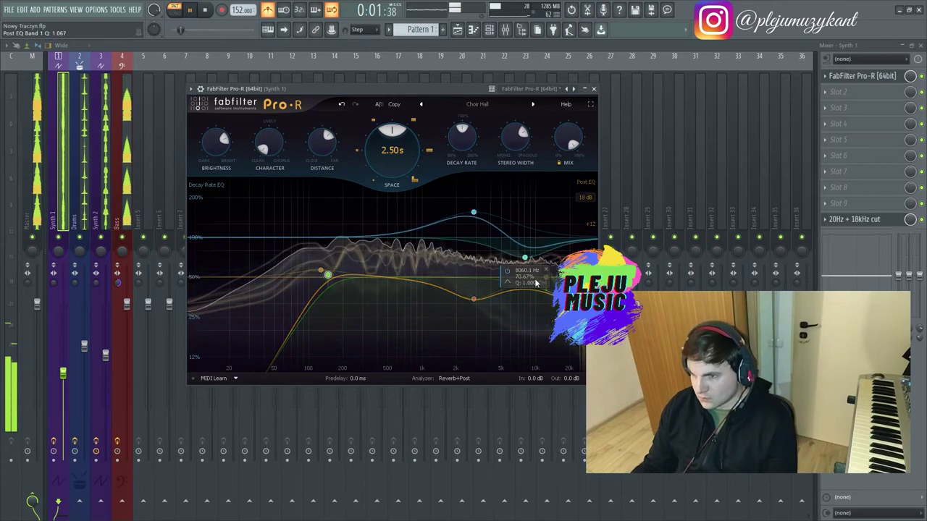
left_click_drag(548, 286, 539, 278)
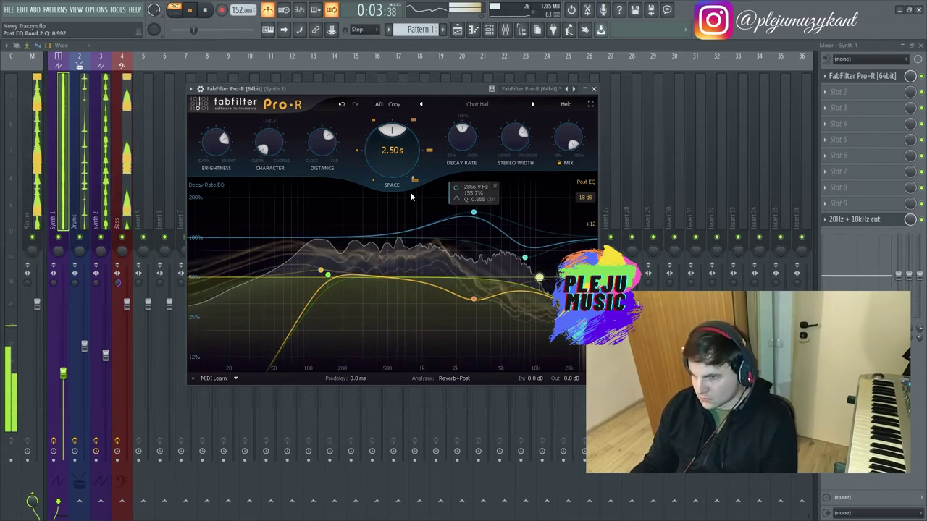
left_click(483, 105)
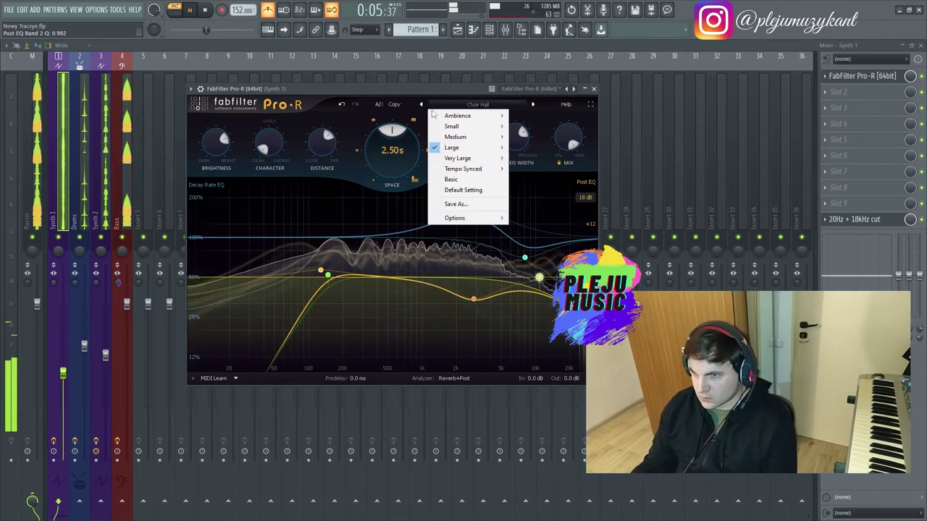
left_click(446, 104)
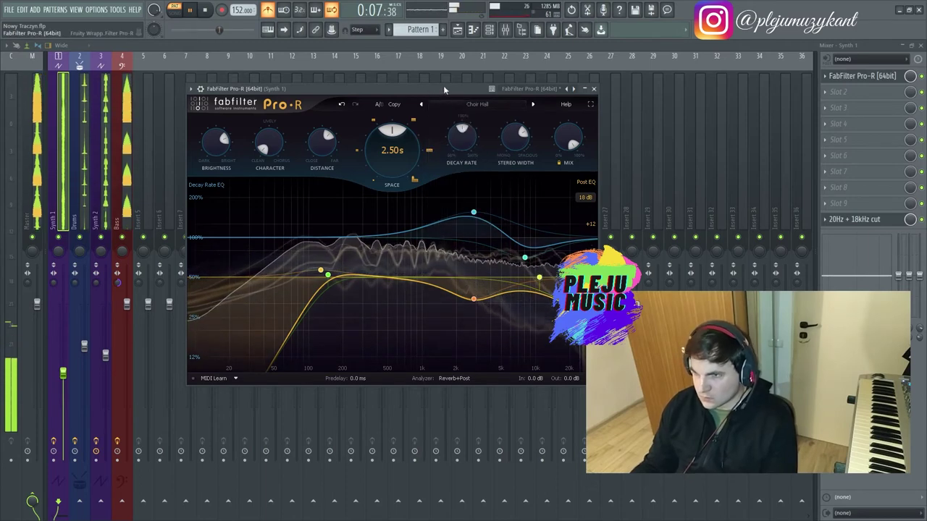
Set the reverb's Space to 2.26 s and close the FabFilter Pro-R window.
left_click_drag(443, 86, 434, 76)
scroll(369, 142, "down", 3)
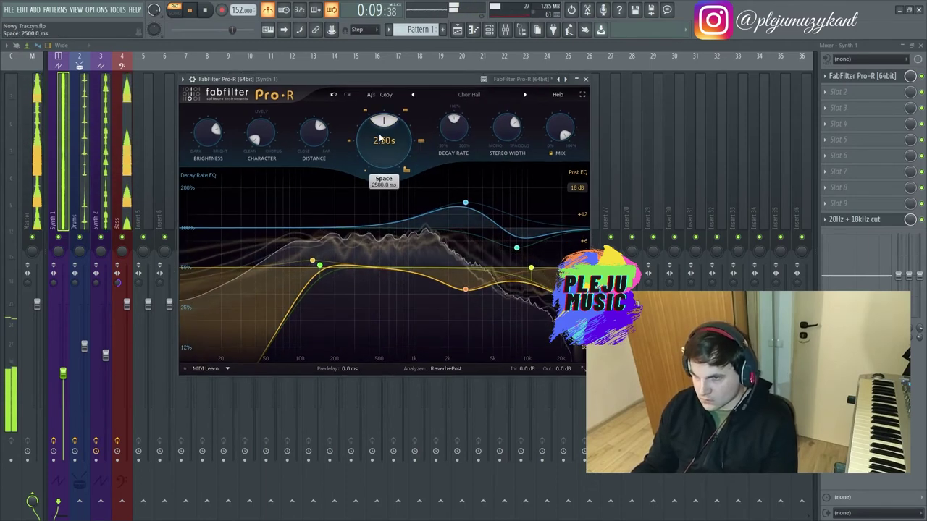
scroll(370, 143, "down", 1)
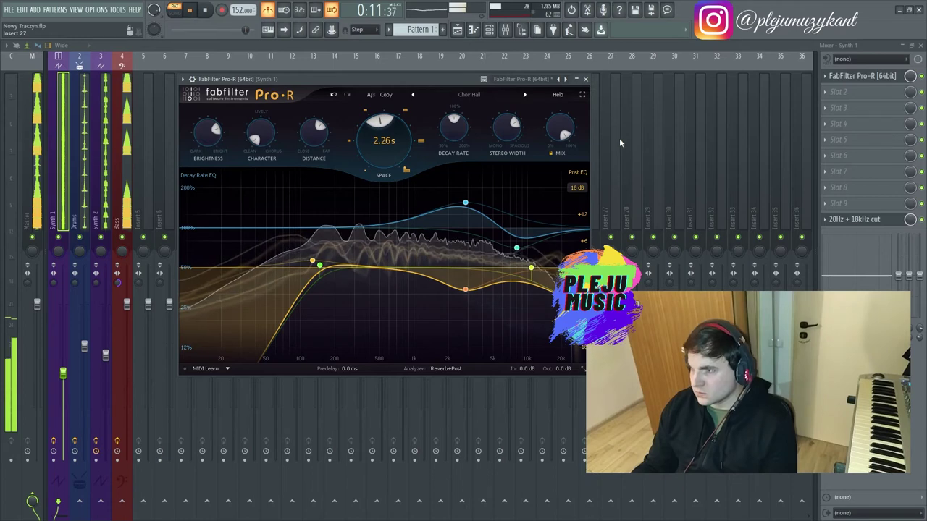
left_click(892, 76)
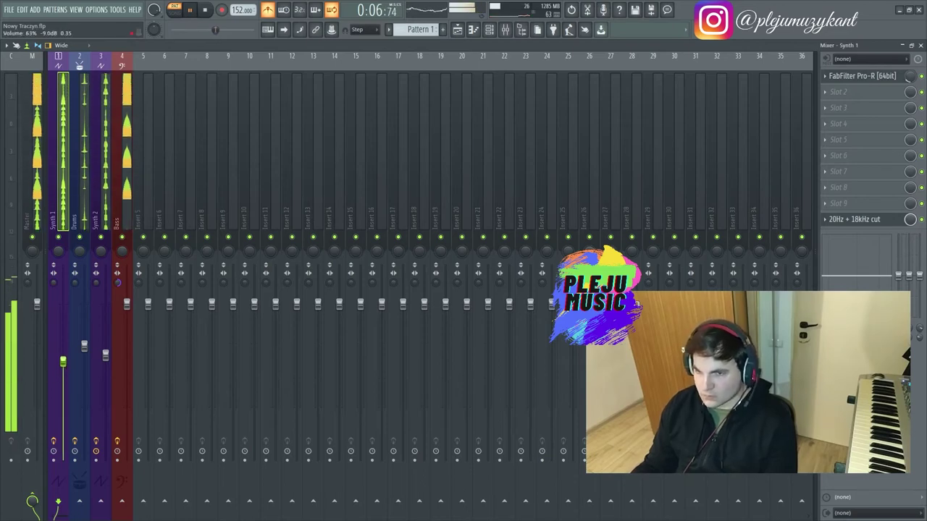
Bring up the channel rack, listen to Pattern 1 and return to the mixer.
left_click(491, 32)
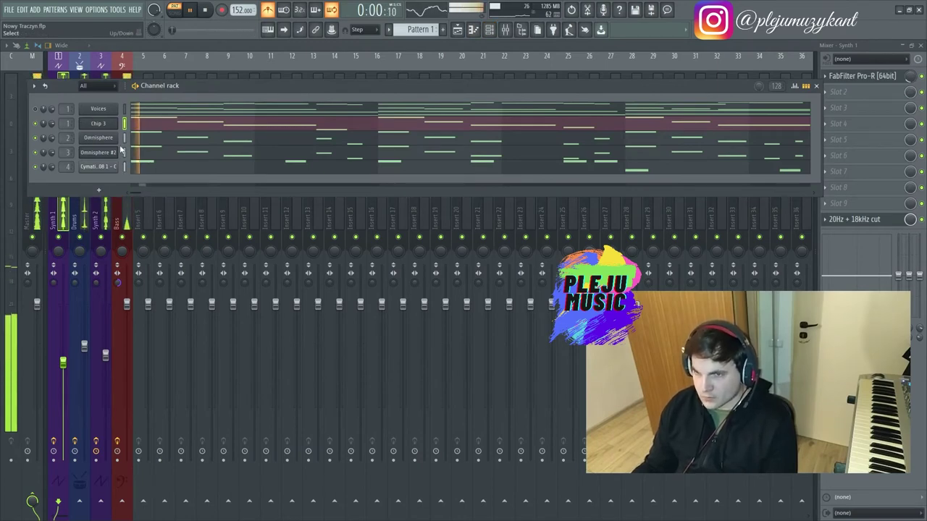
mouse_move(206, 88)
left_mouse_down()
mouse_move(213, 80)
mouse_move(223, 193)
mouse_move(223, 76)
mouse_move(215, 74)
left_mouse_up()
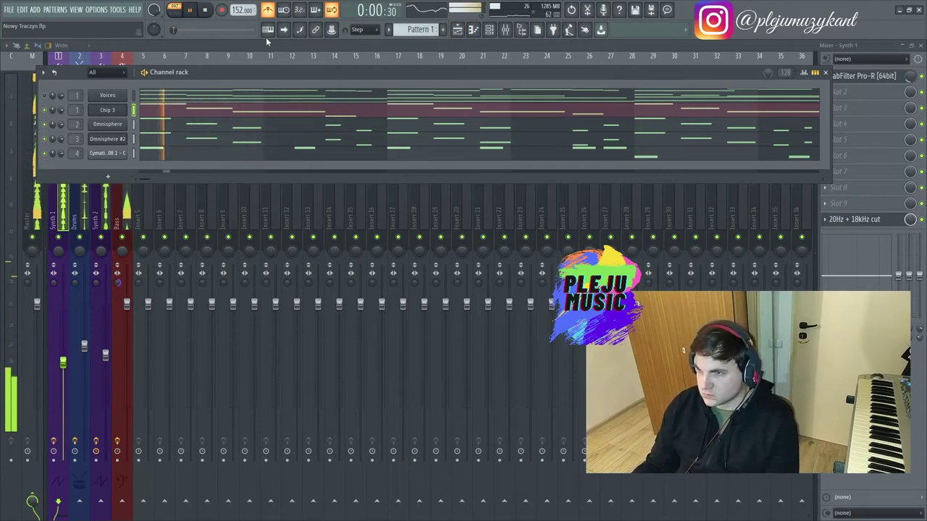
key("space")
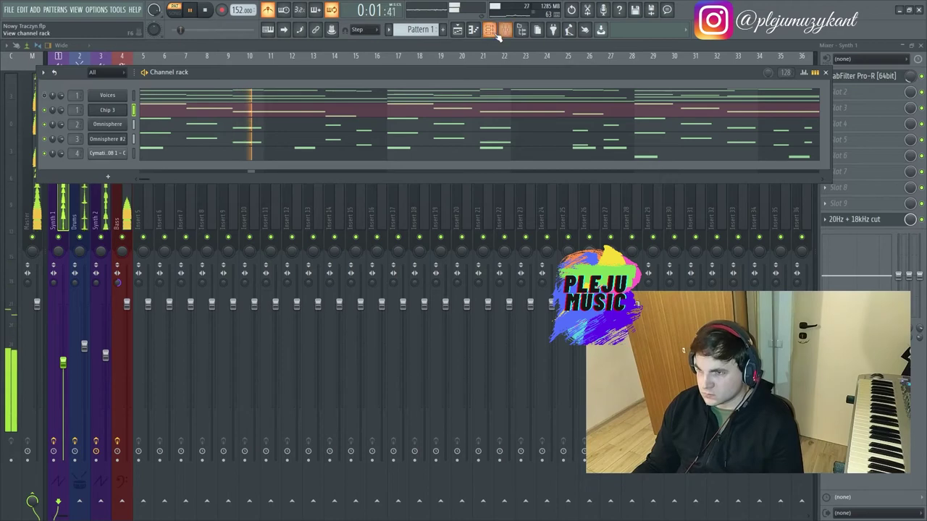
left_click(507, 30)
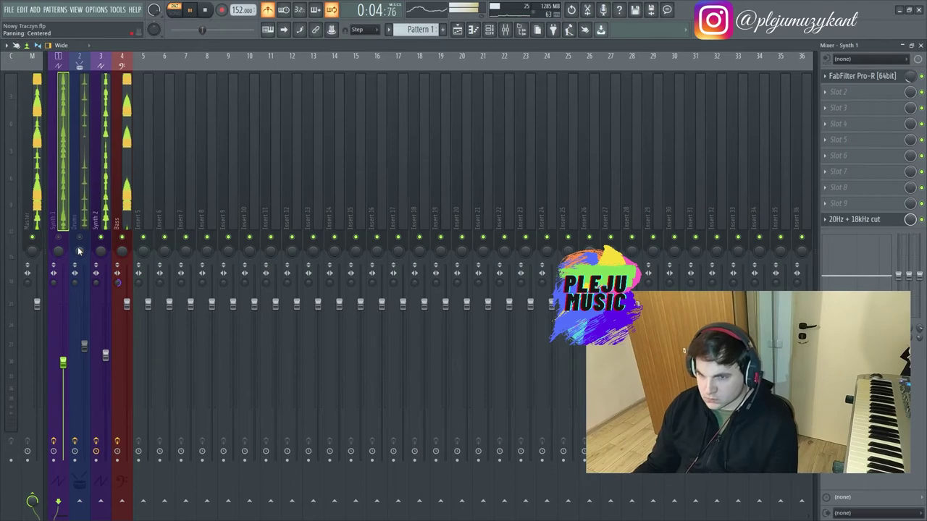
Set the Synth 2 track's volume to about 78% and check its 20Hz + 18kHz cut EQ.
left_click(95, 208)
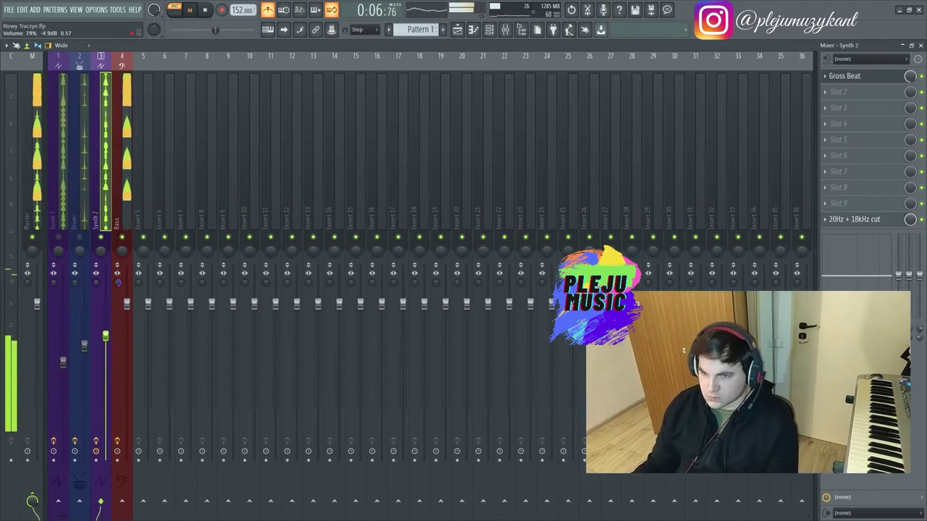
left_click_drag(105, 331, 105, 322)
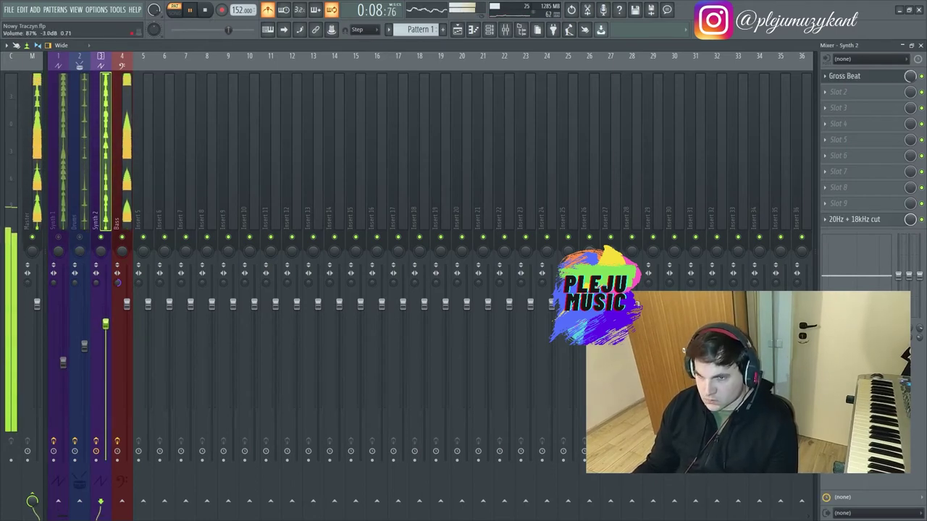
left_click(854, 218)
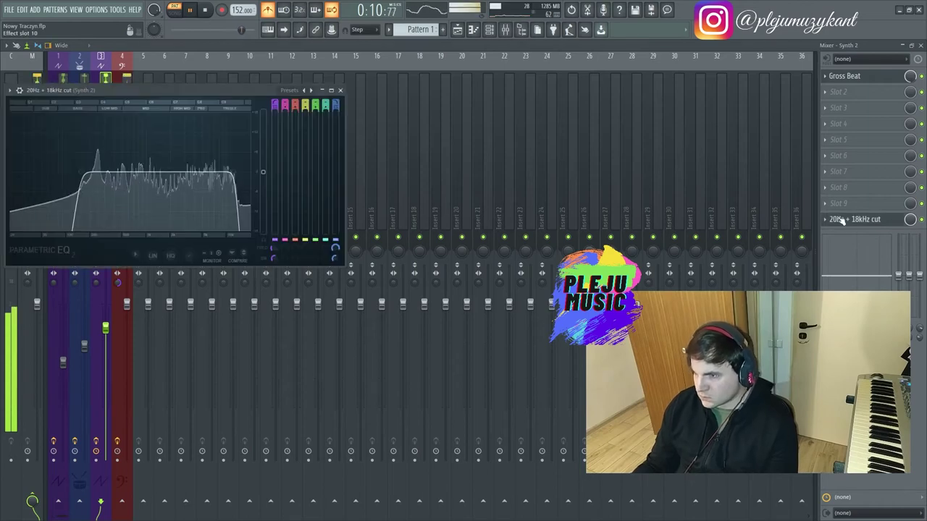
left_click(855, 218)
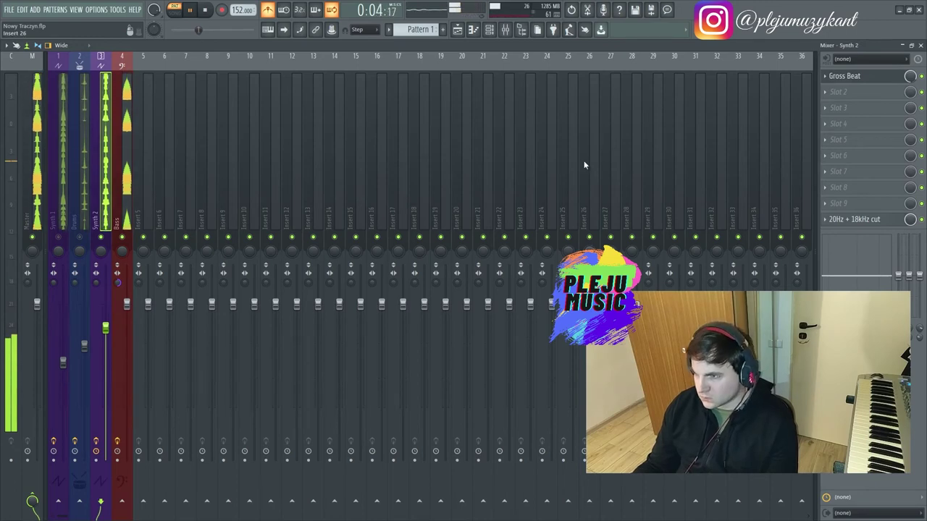
left_click_drag(106, 328, 106, 339)
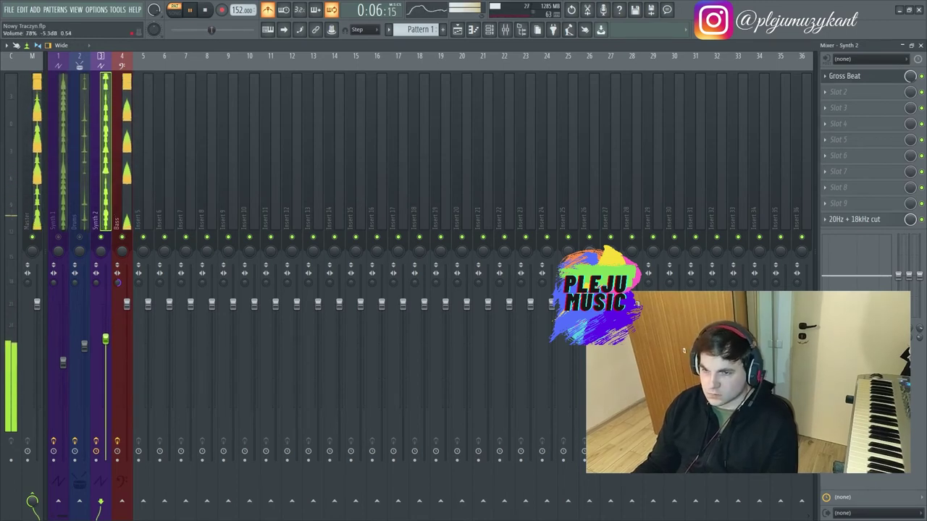
Show the channel rack alongside the sample browser and open the Plejosample folder inside Dzikie sample.
left_click(489, 29)
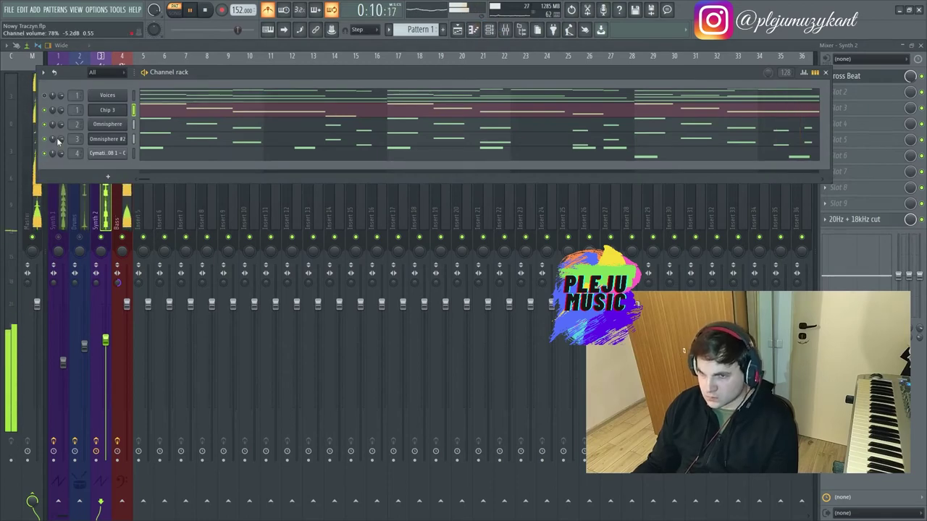
left_click_drag(268, 72, 386, 77)
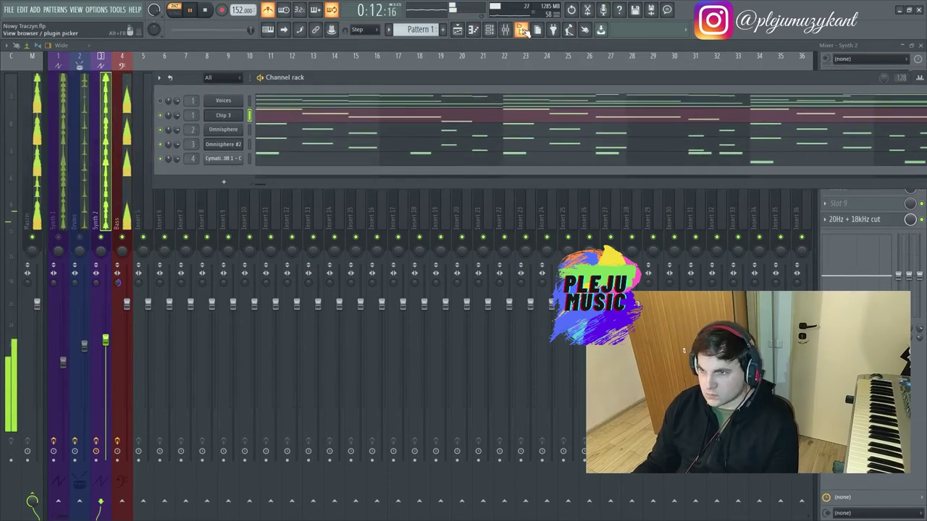
key("alt+F8")
left_click(37, 181)
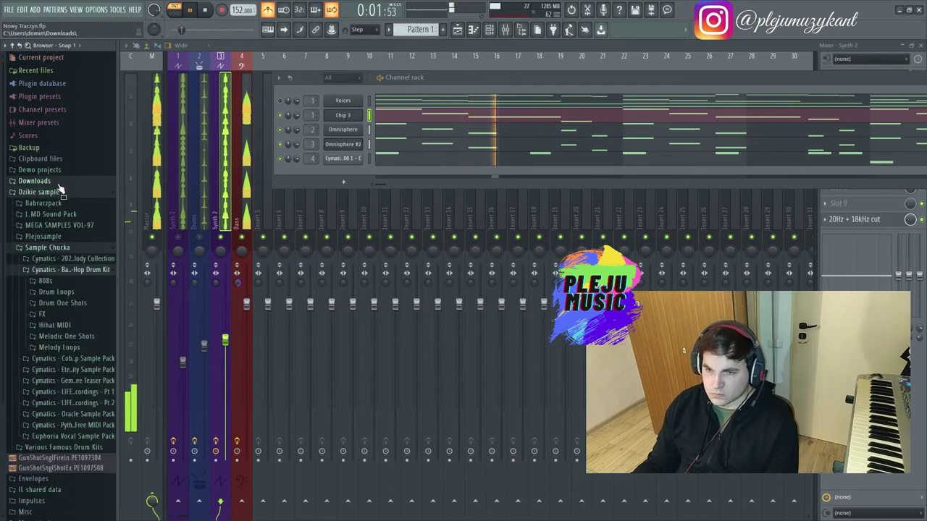
left_click(58, 192)
left_click(58, 193)
left_click(61, 246)
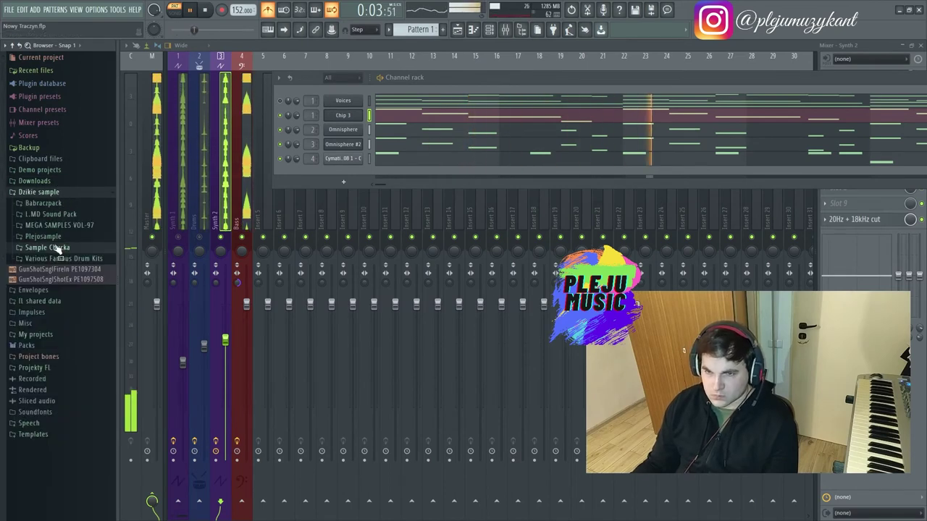
left_click(59, 236)
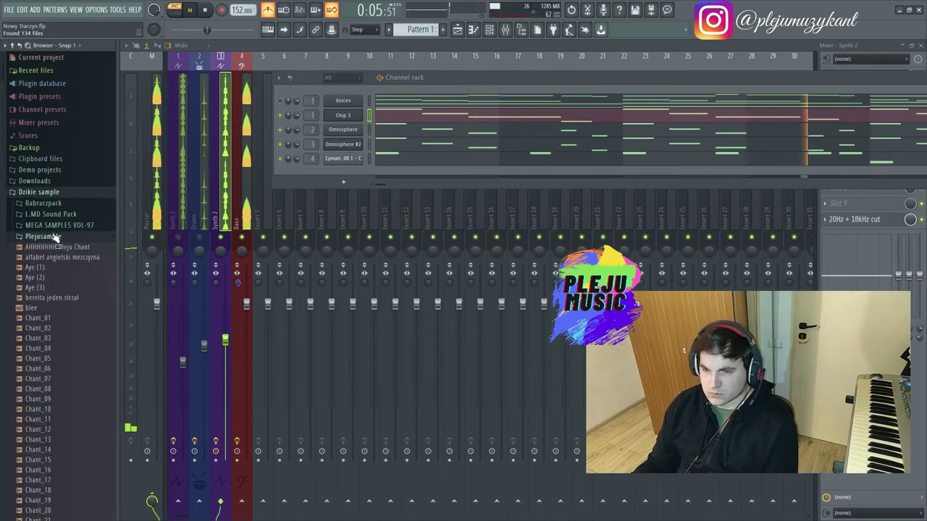
Find the Epic Snare Pleju sample in the folder and add it to the channel rack as a snare on mixer track 5.
scroll(58, 261, "down", 15)
scroll(52, 267, "down", 15)
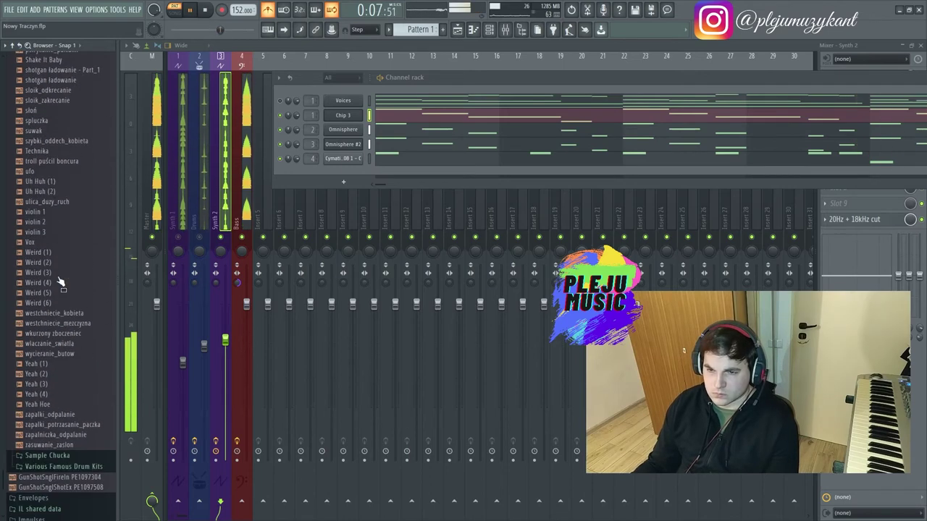
scroll(59, 267, "up", 10)
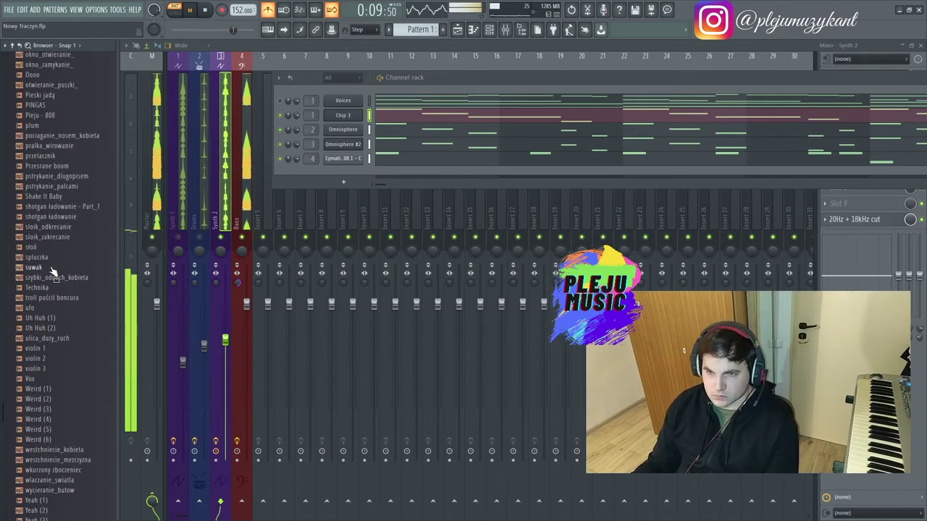
scroll(51, 218, "up", 20)
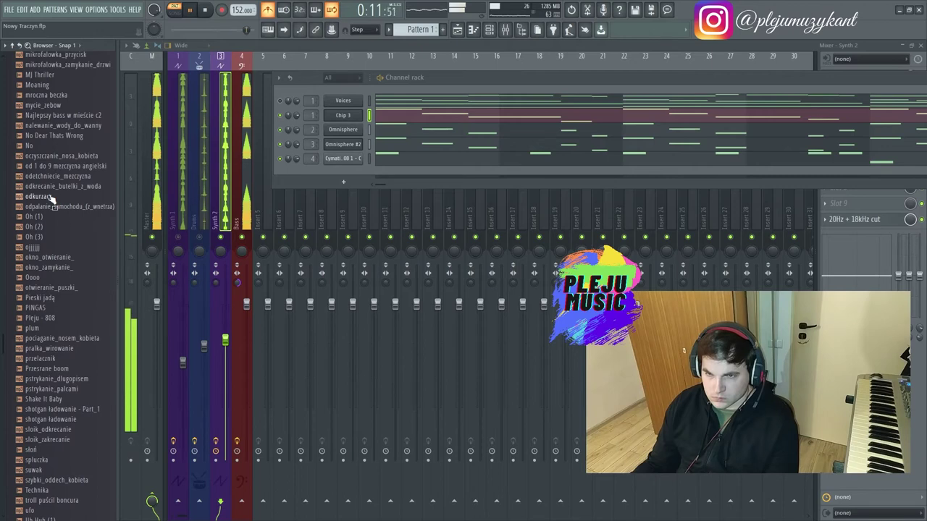
scroll(54, 289, "up", 20)
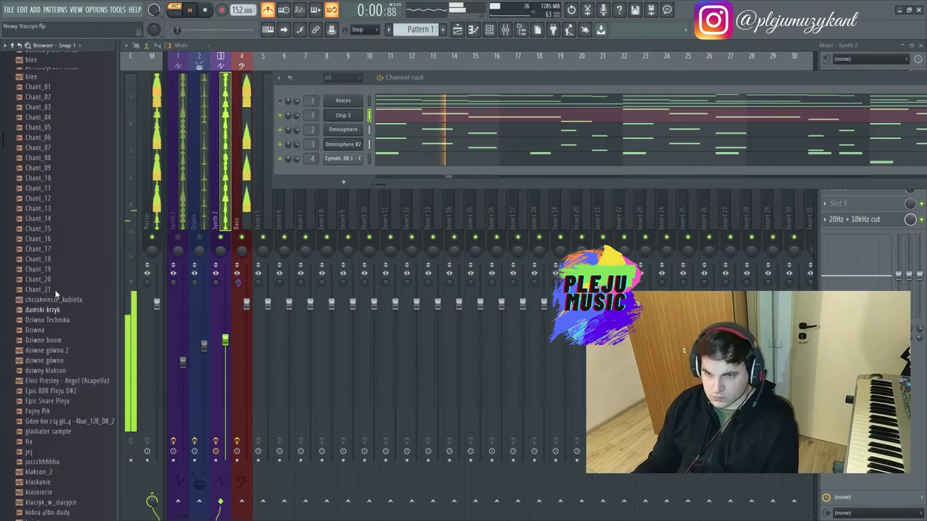
left_click(61, 430)
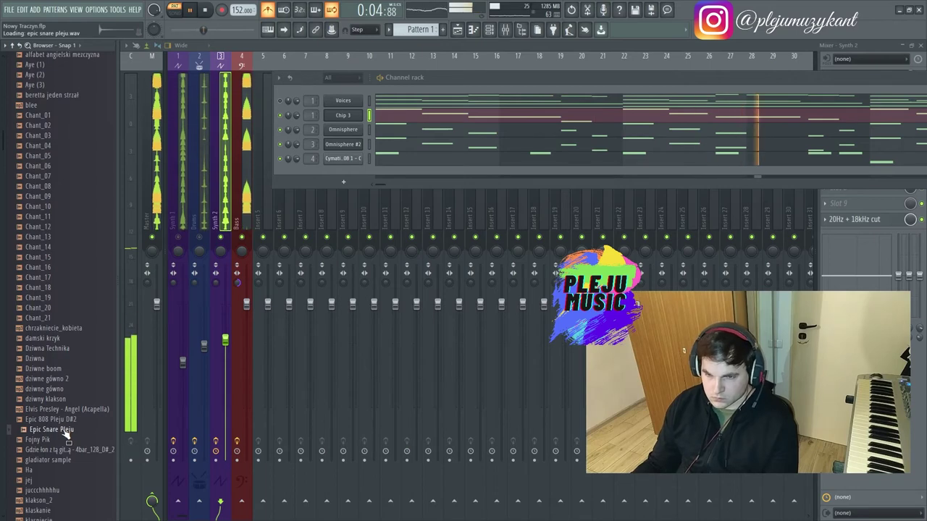
key("space")
left_click_drag(354, 172, 355, 175)
key("space")
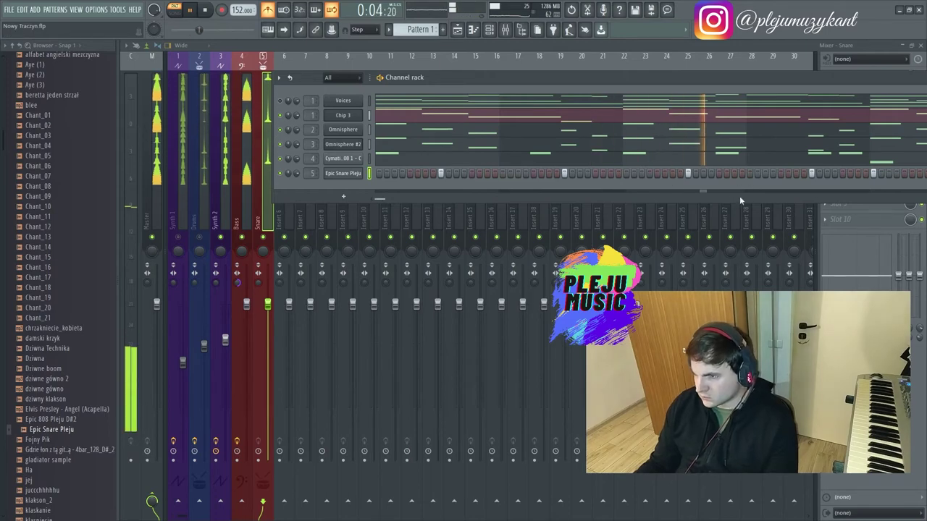
Stop playback and open the Epic Snare Pleju channel's piano roll.
left_click_drag(507, 77, 390, 81)
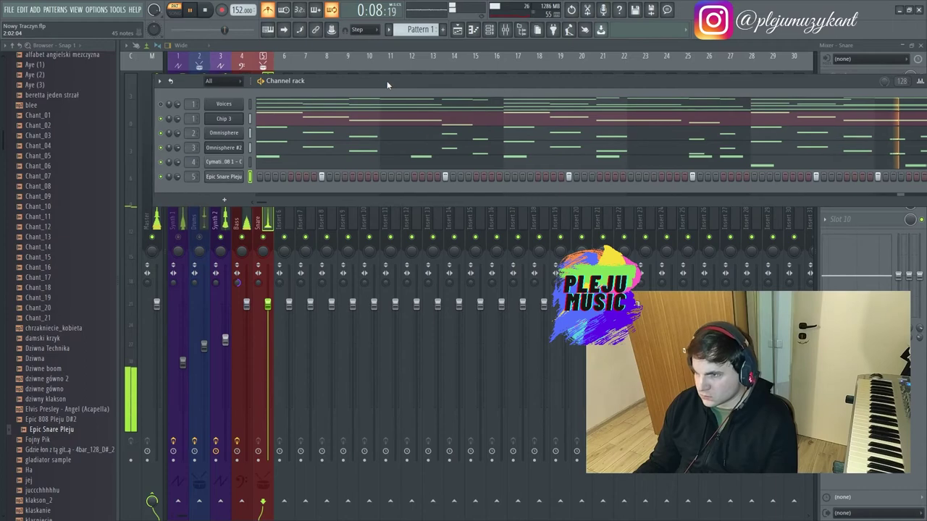
key("space")
right_click(245, 176)
left_click(249, 177)
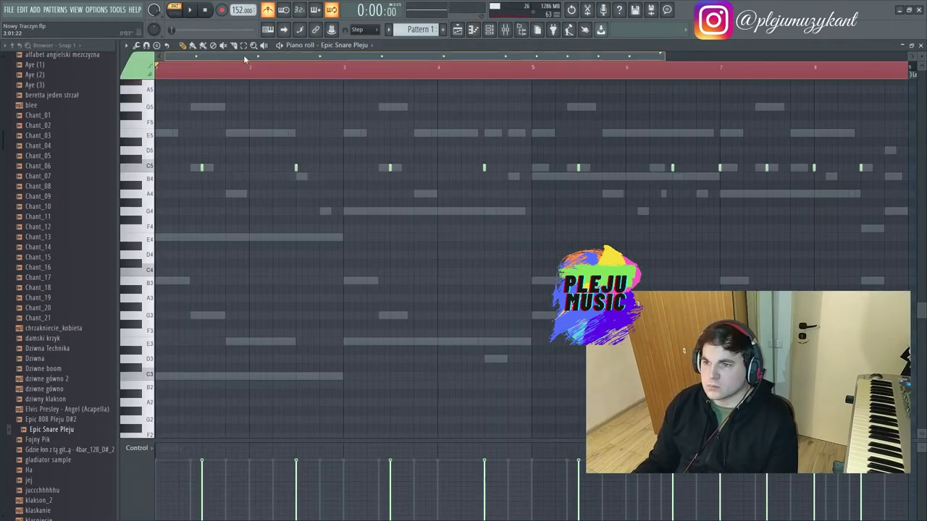
Delete the extra snare hits on the downbeats of bars 7 and 8 and snap the grid to Step.
left_click_drag(243, 55, 350, 57)
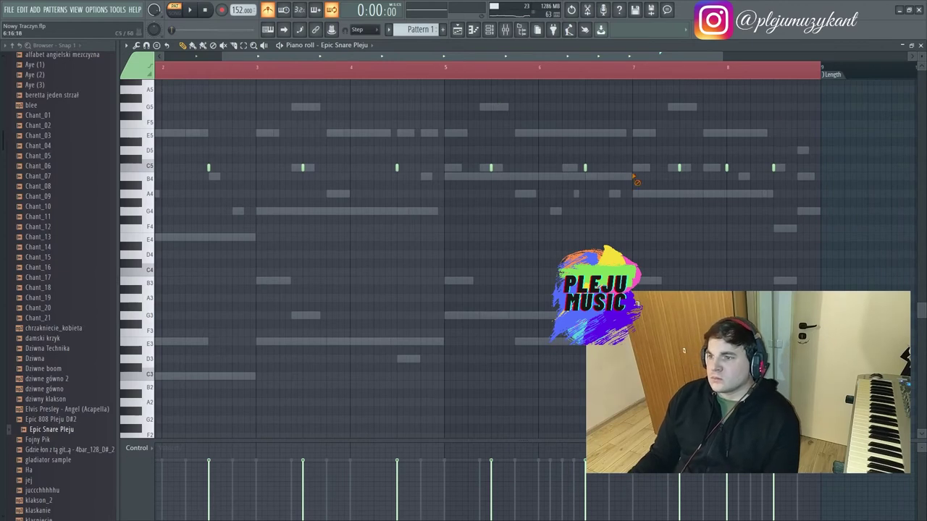
key("space")
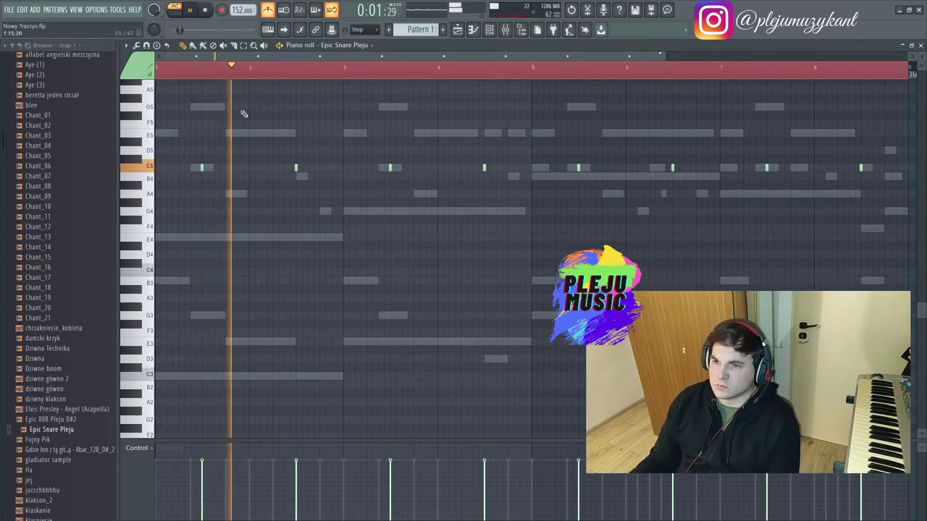
left_click(366, 31)
left_click(361, 106)
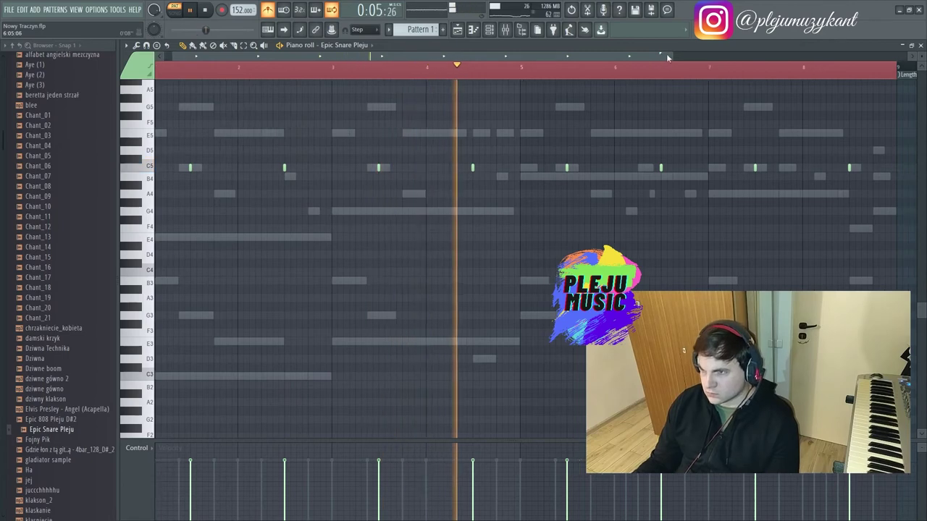
Save the project and add a quieter C5 snare hit two steps before bar 1's main snare.
left_click_drag(663, 54, 285, 54)
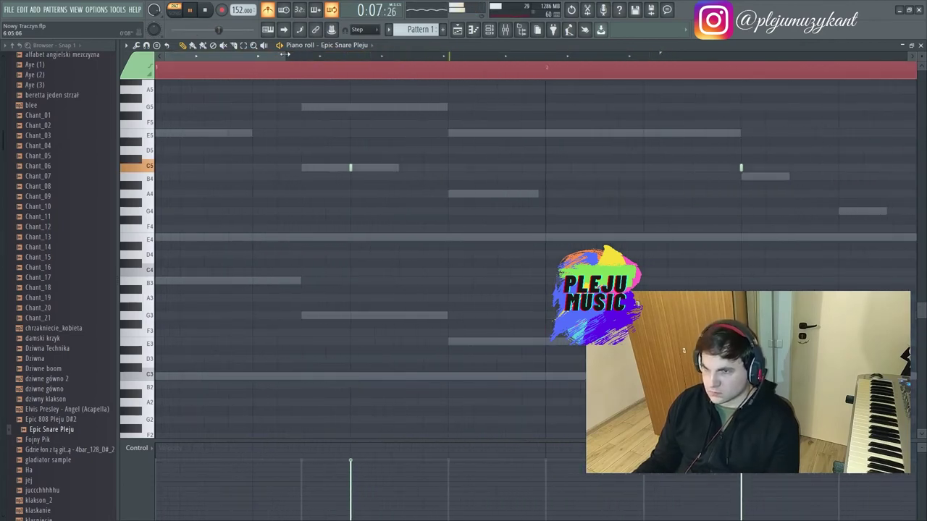
left_click(370, 31)
left_click(369, 109)
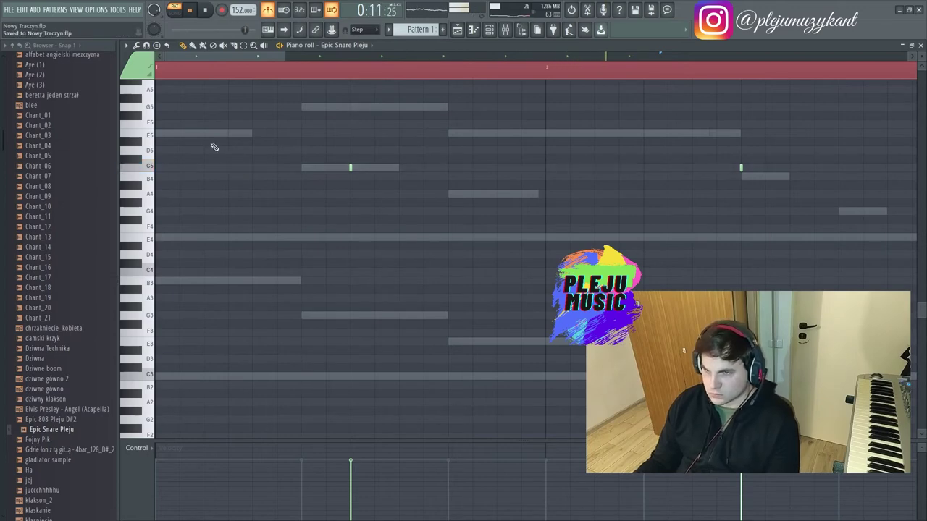
key("space")
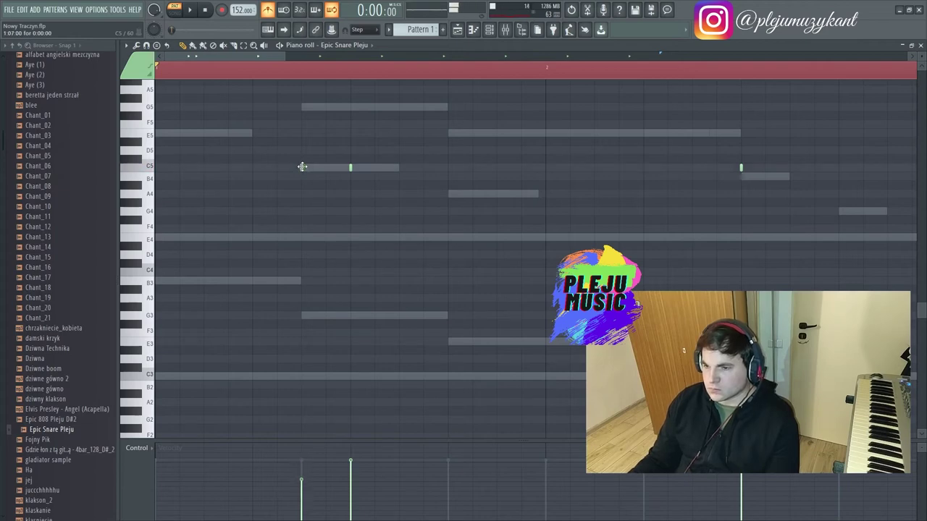
key("space")
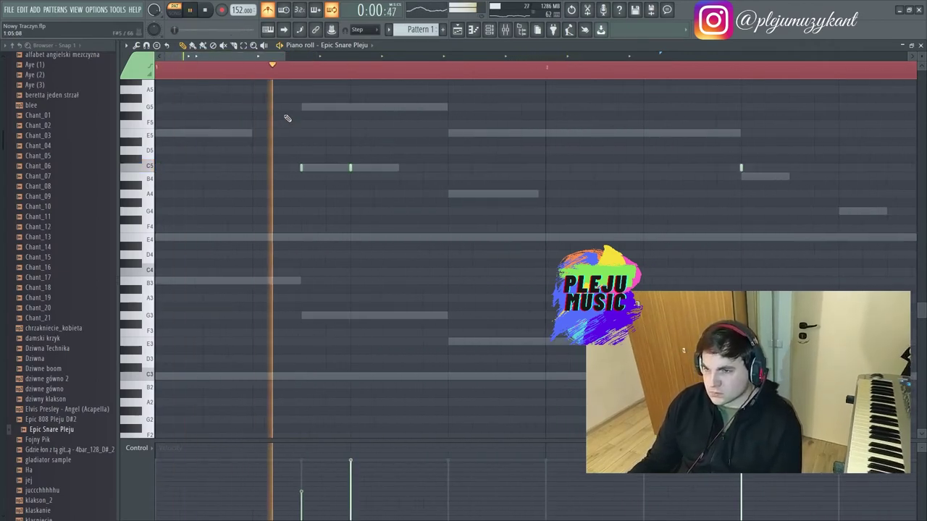
Add two C5 snare hits on the steps before bar 2's main snare, with rising velocities below the main hit.
left_click(692, 168)
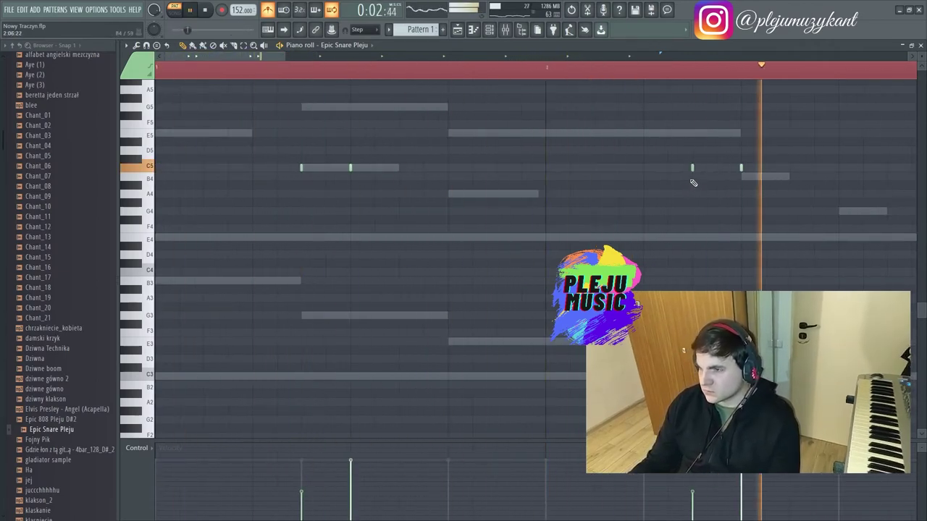
left_click(716, 168)
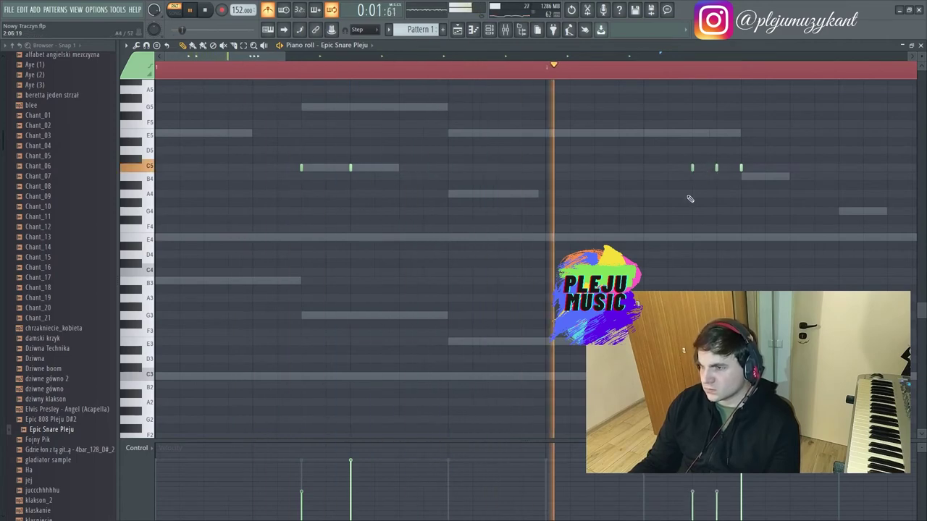
left_click_drag(716, 476, 692, 504)
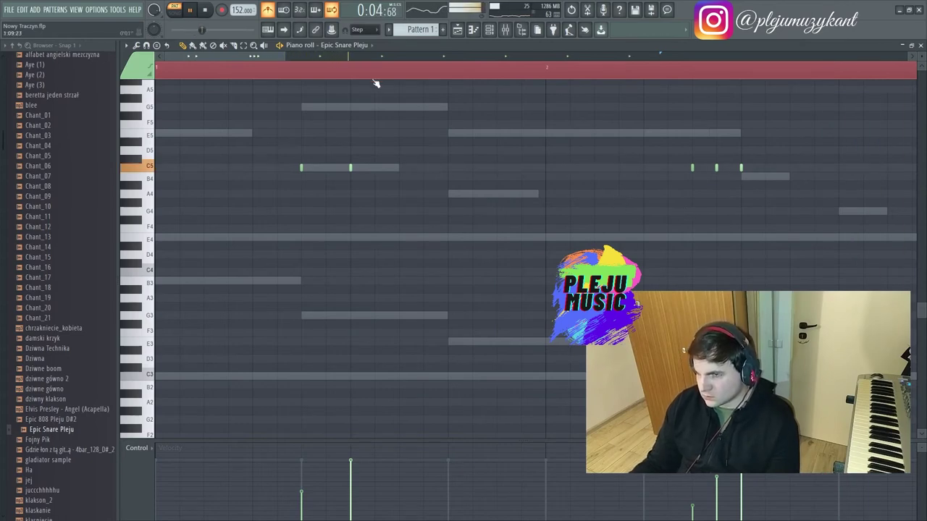
Add a reduced-velocity snare hit at C4 on beat 2 of bar 3.
key("space")
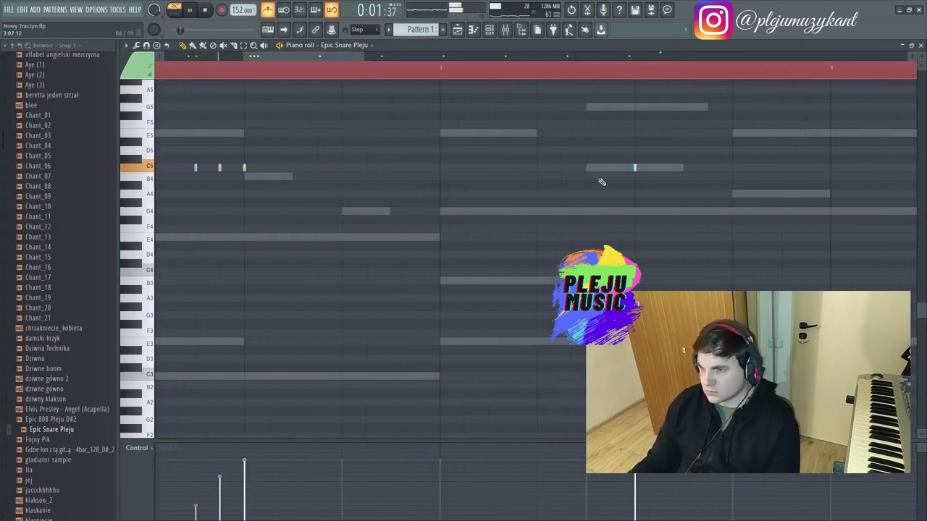
left_click(538, 167)
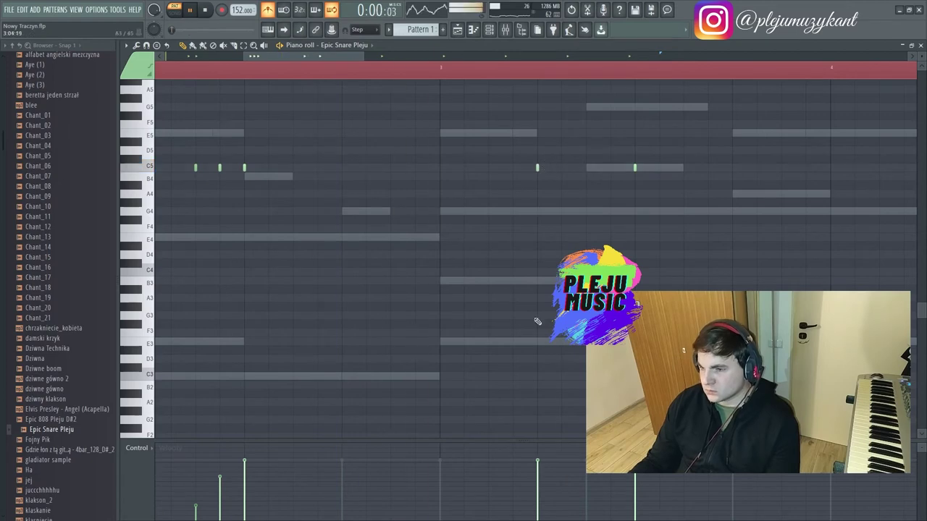
key("space")
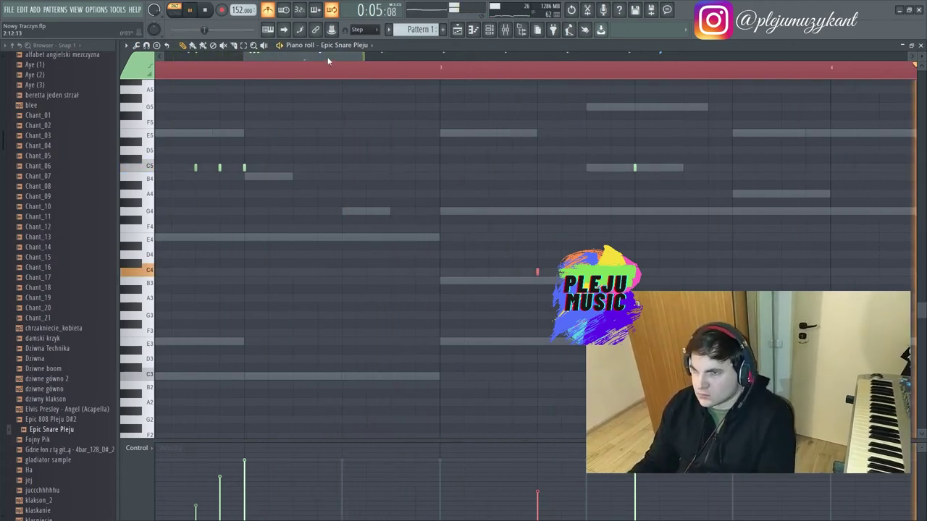
Set the snap to 1/3 beat and add three triplet C5 hits leading into bar 4's main snare.
left_click_drag(439, 58, 407, 49)
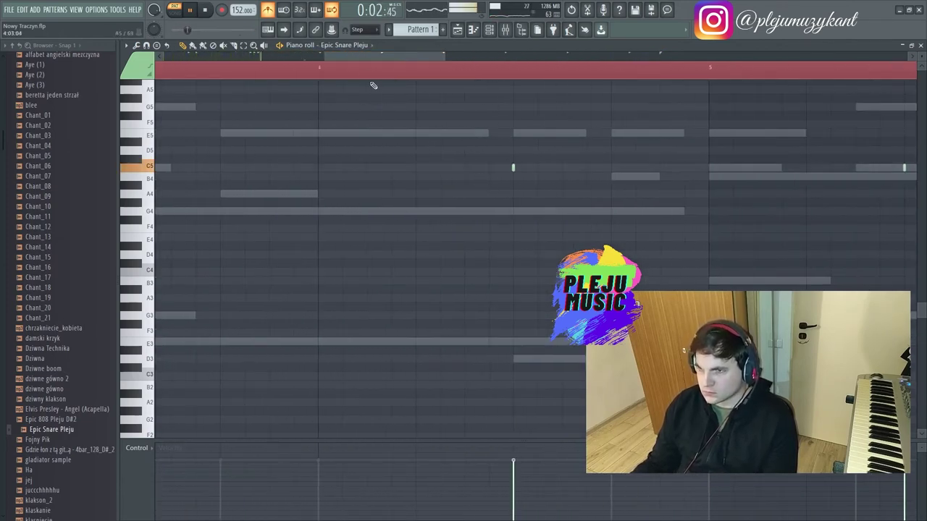
left_click(356, 30)
left_click(359, 30)
left_click(359, 30)
left_click(364, 135)
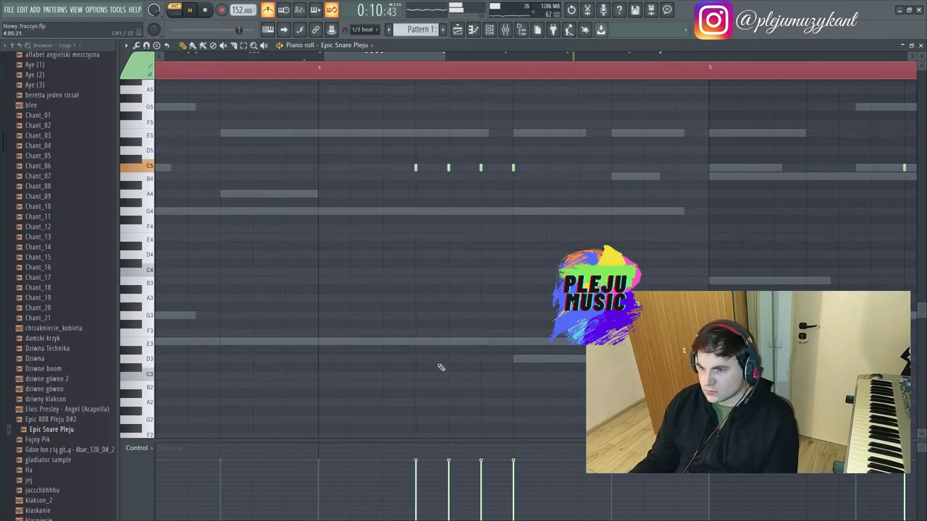
Ramp up the velocities of bar 4's triplet snare hits and pan them alternately right, left, right.
left_click(143, 447)
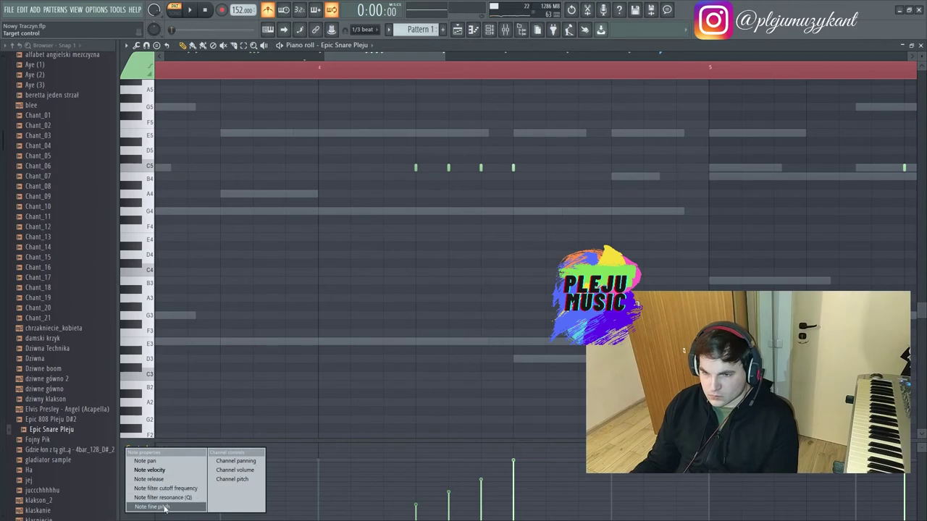
left_click(152, 461)
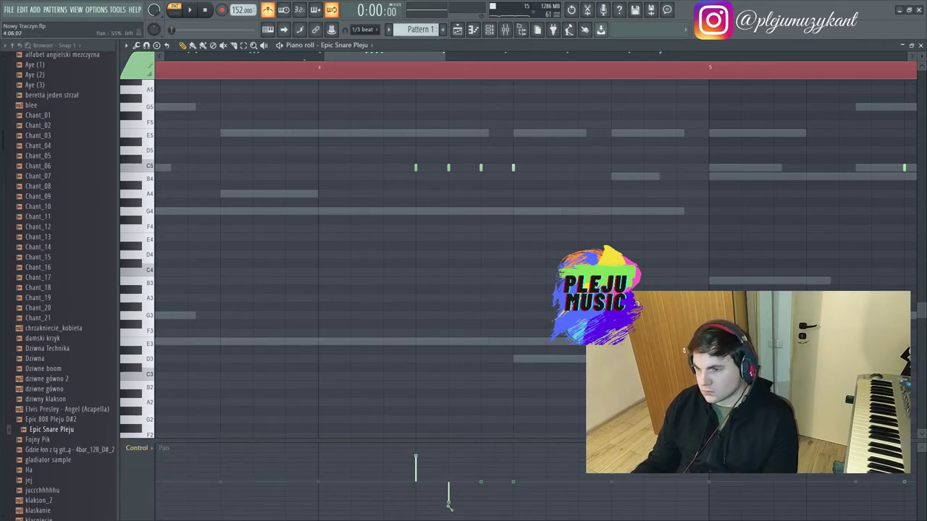
left_click(319, 68)
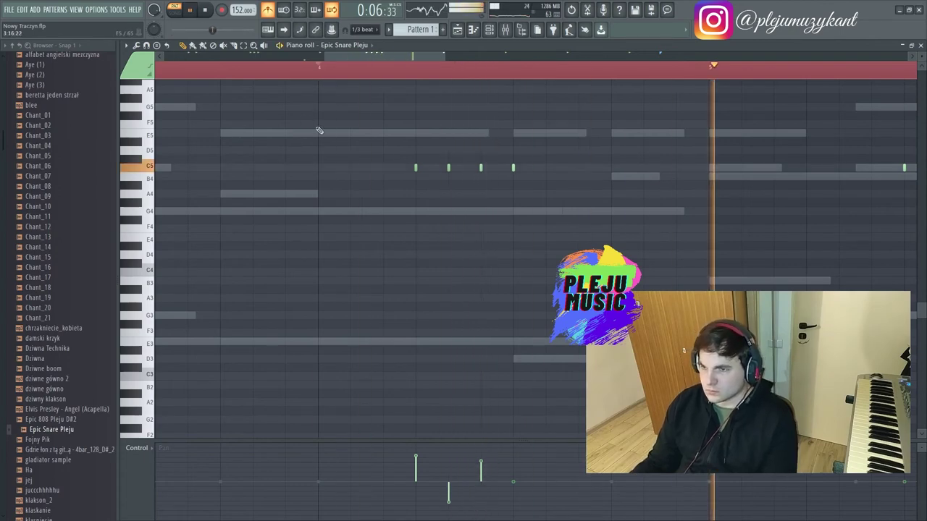
Save the project and set the piano roll snap back to Step.
left_click(9, 10)
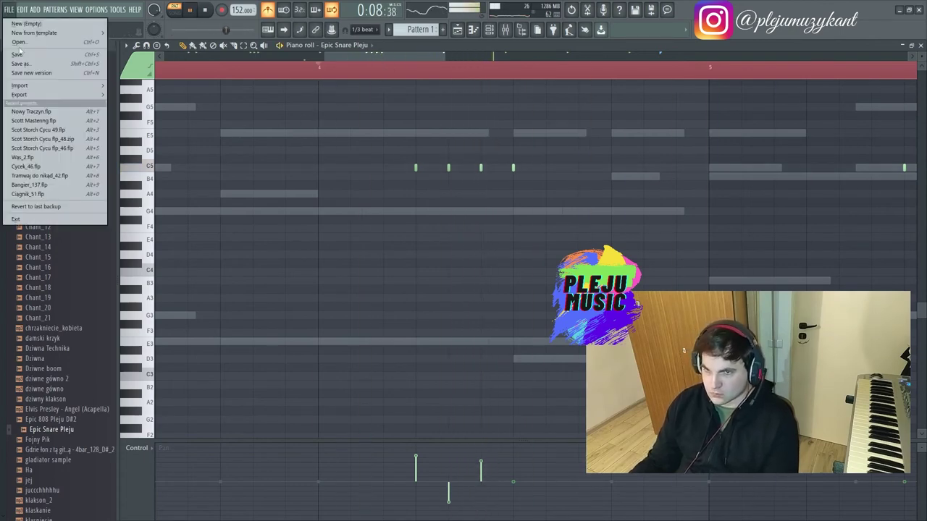
left_click(29, 55)
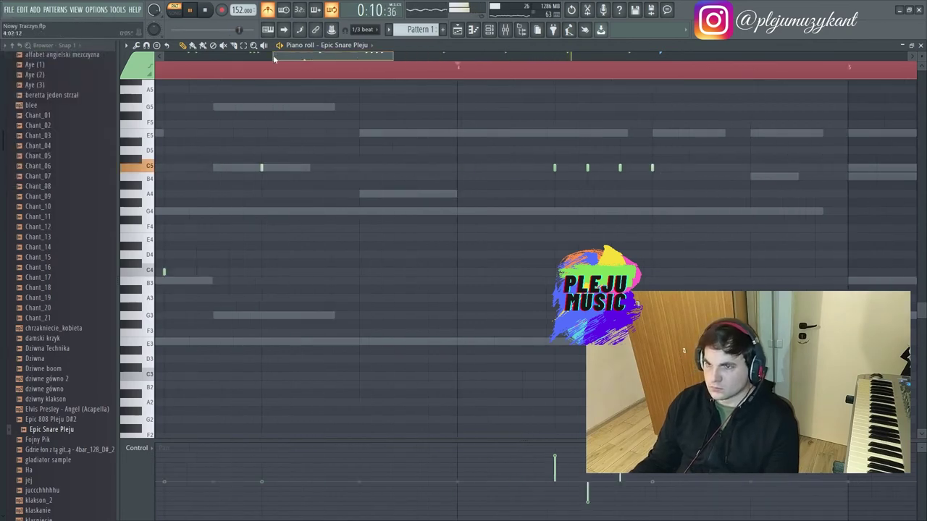
left_click(357, 30)
left_click(363, 99)
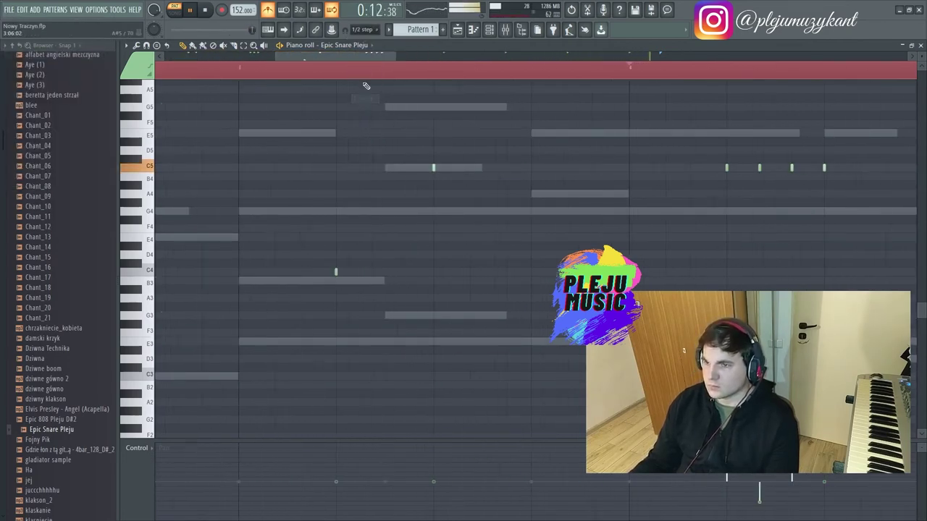
left_click(364, 34)
left_click(363, 108)
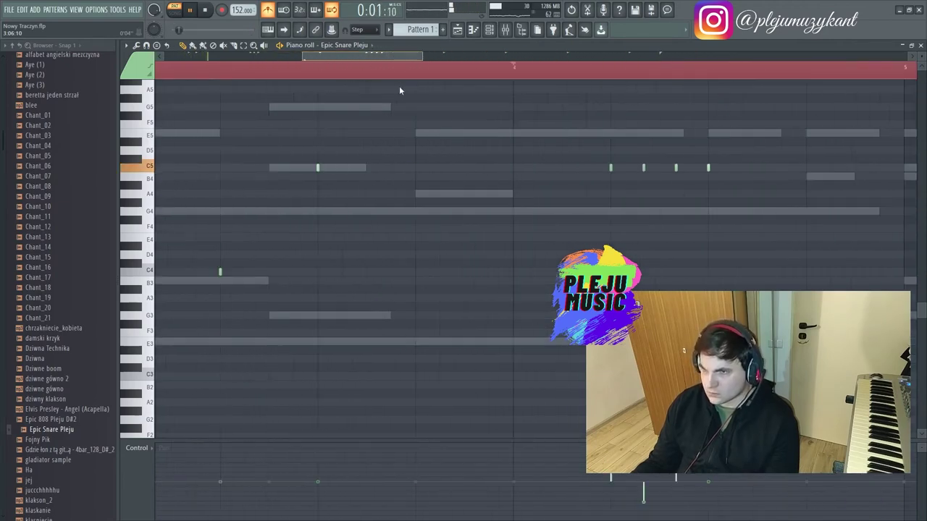
Leave only the Synth 1 and Snare mixer tracks audible and reopen the Epic Snare Pleju piano roll.
left_click(505, 29)
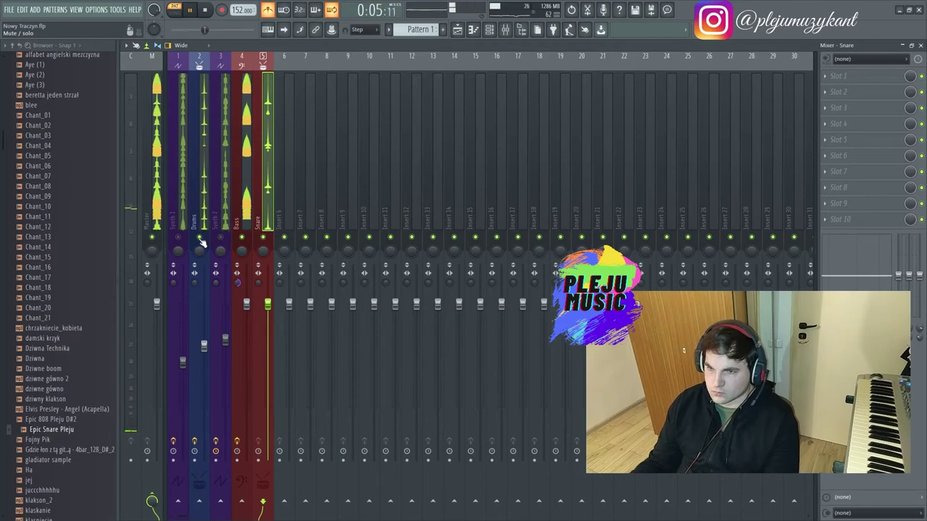
left_click(181, 214)
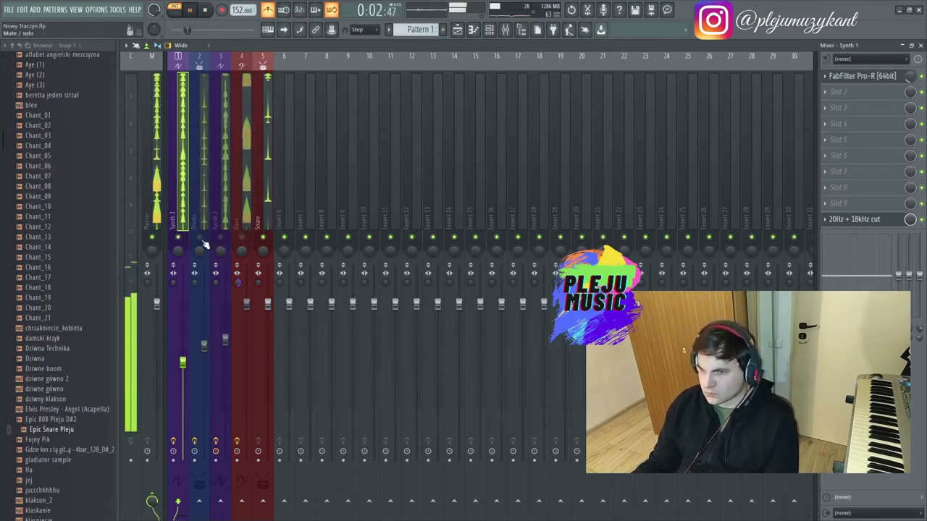
left_click(490, 32)
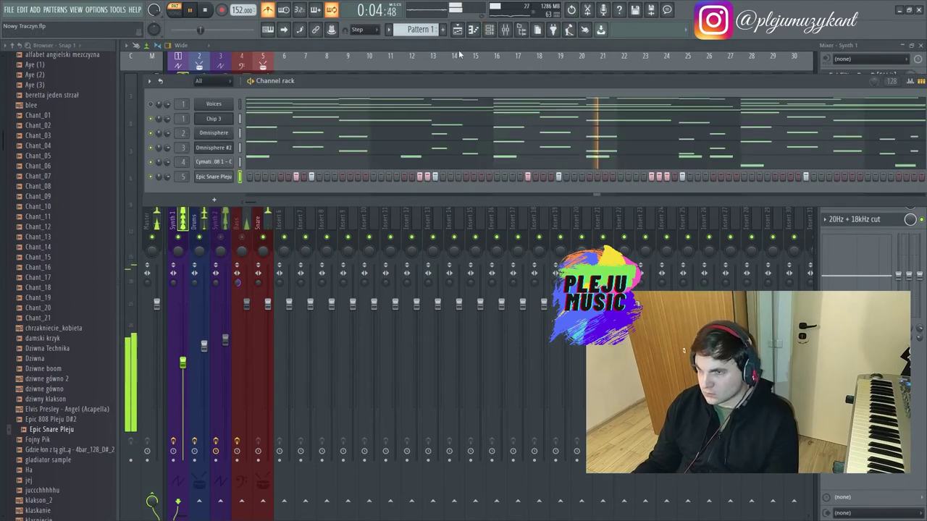
right_click(228, 176)
left_click(224, 186)
right_click(228, 177)
left_click(238, 175)
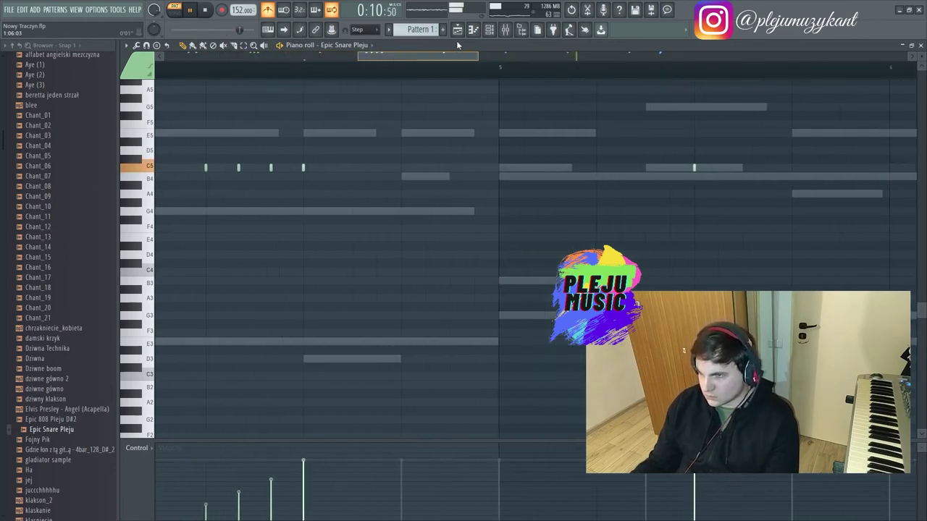
Lower bar 5's main snare hit to B4 and add two C5 hits on the steps before bar 6's main snare.
left_click(180, 62)
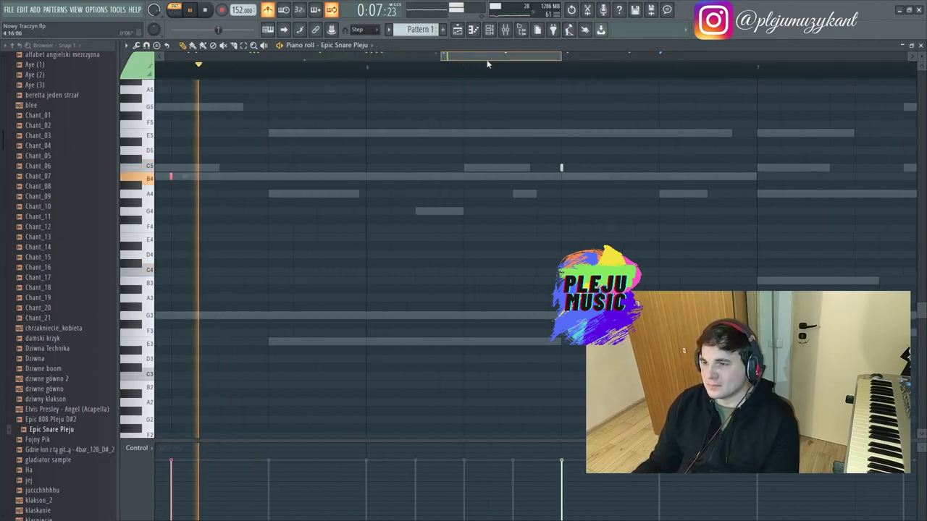
left_click_drag(492, 63, 497, 58)
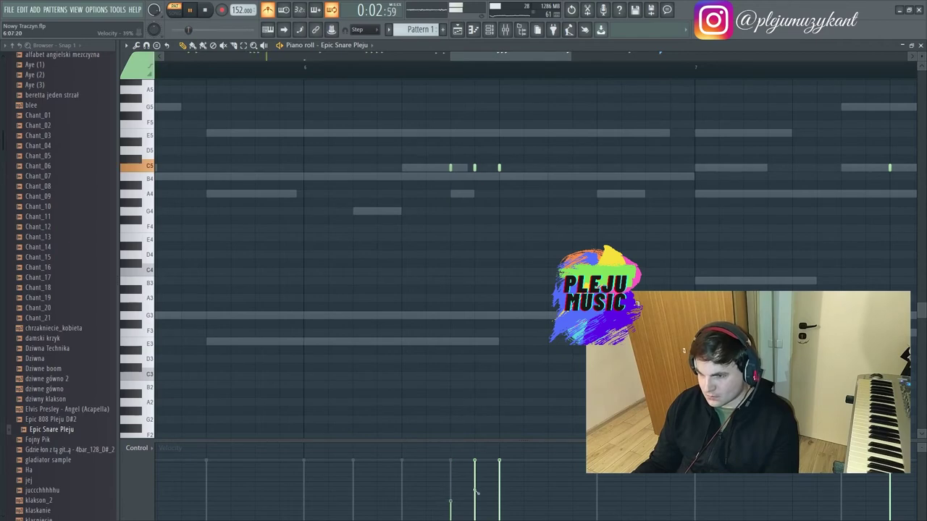
Move the two hits before bar 6's main snare down to C4 and reduce their velocities.
left_click_drag(429, 167, 484, 195)
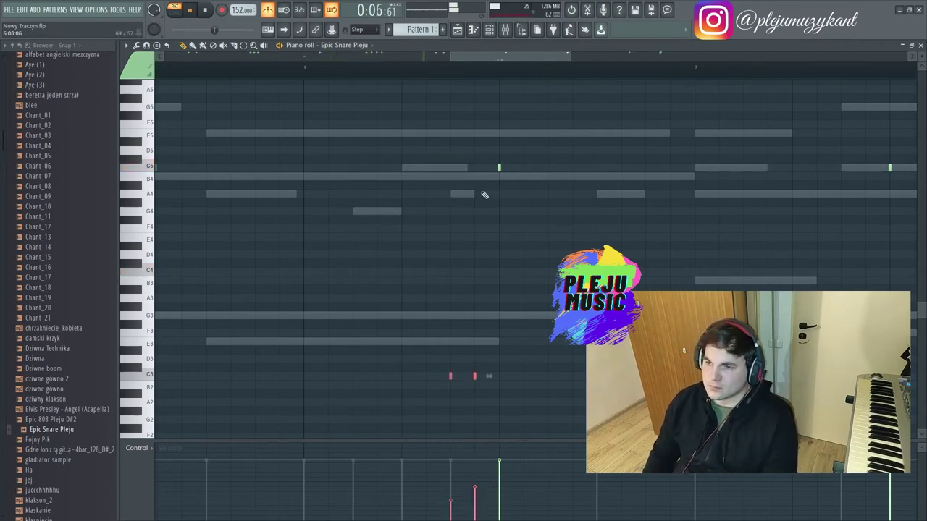
scroll(445, 227, "up", 2)
left_click_drag(475, 488, 471, 517)
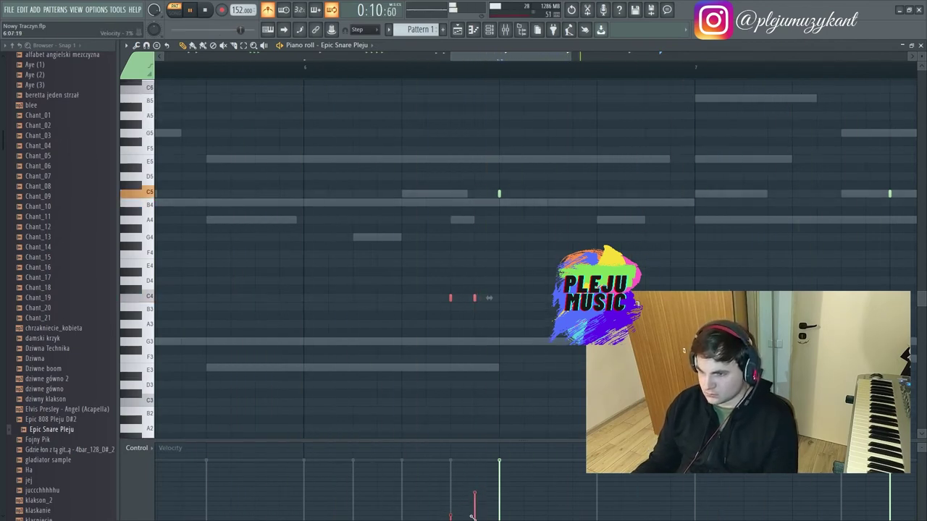
Lower the filter cutoff of the two C4 hits in bar 6, the first one more, and return the control lane to note velocity.
left_click(136, 448)
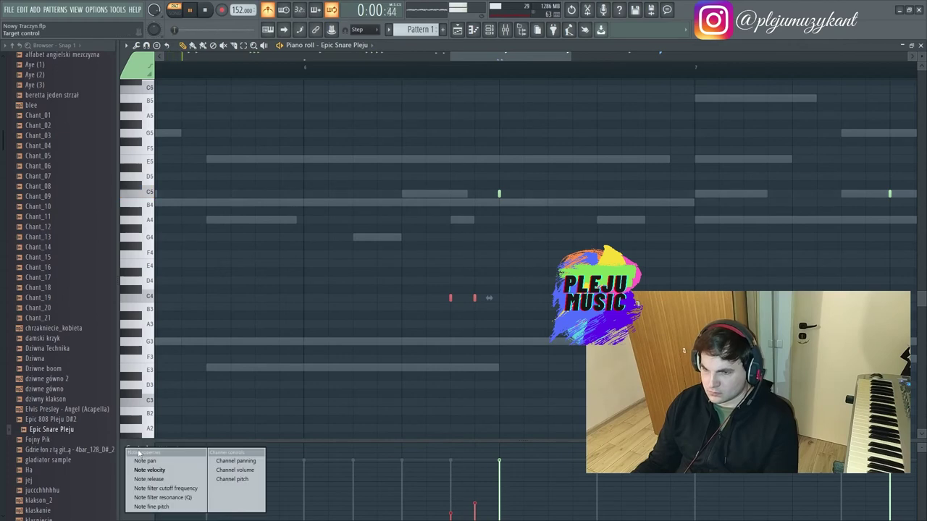
left_click(172, 490)
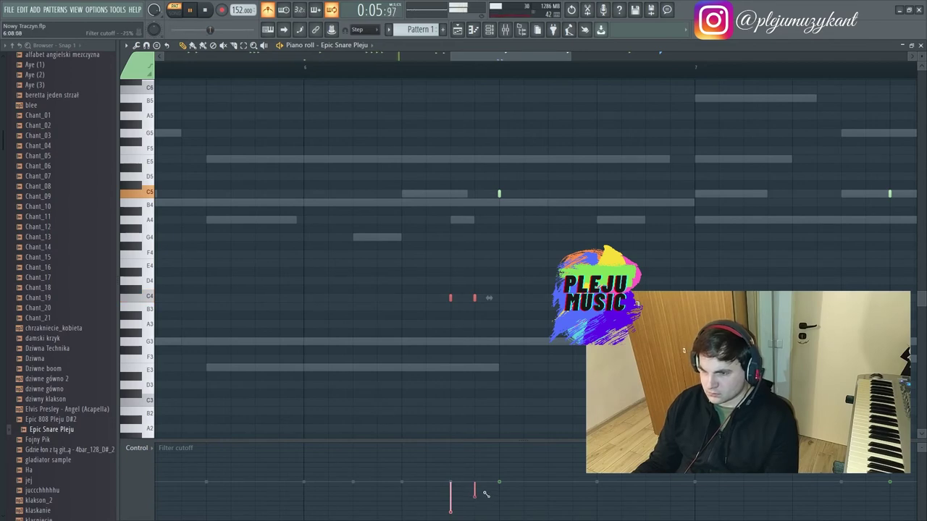
left_click(137, 448)
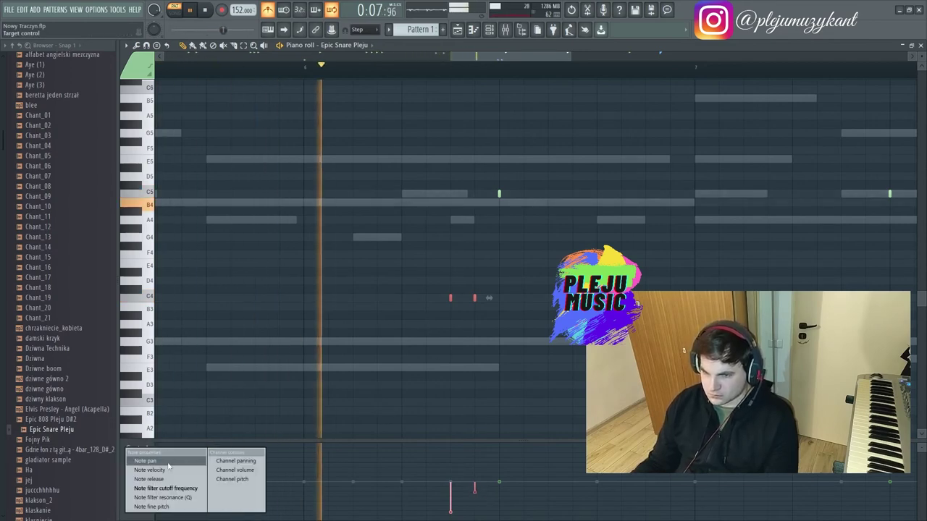
left_click(150, 470)
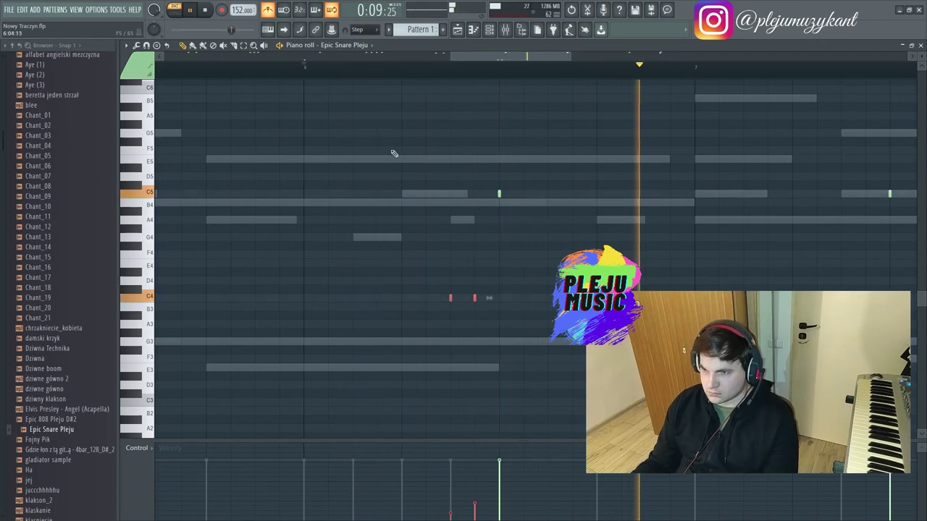
double_click(499, 193)
left_click(515, 320)
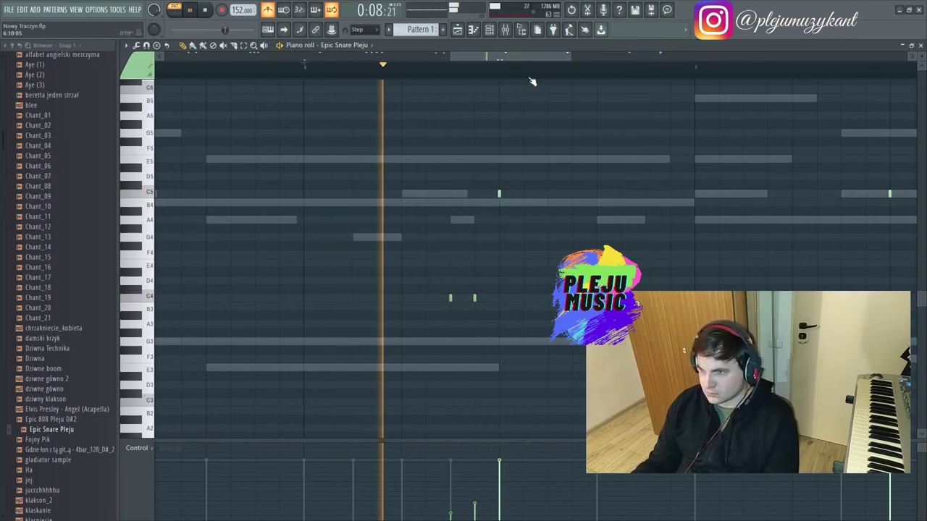
mouse_move(569, 56)
left_mouse_down()
mouse_move(649, 58)
mouse_move(528, 60)
mouse_move(566, 55)
left_mouse_up()
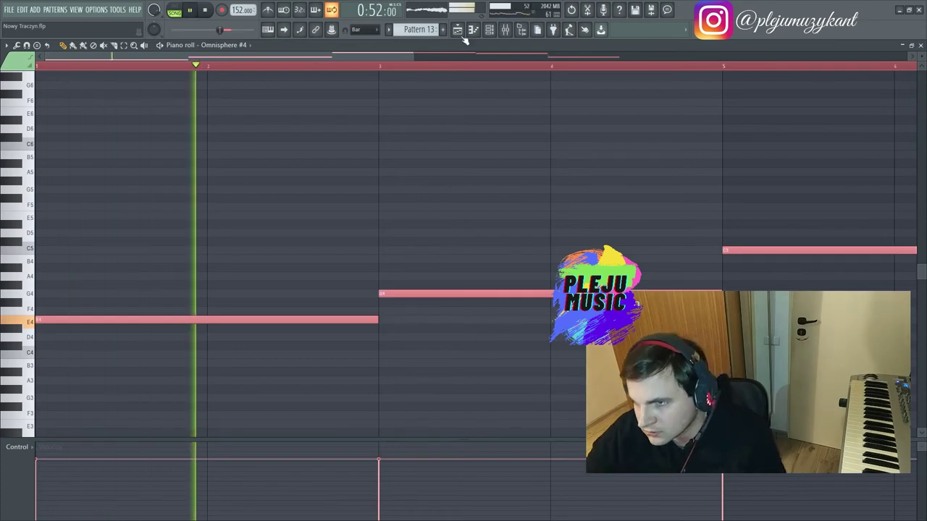
Open the Omnisphere #4 instrument and audition its Synth Bass patches from Bass Feeders through Browler Basstones during playback.
left_click(505, 30)
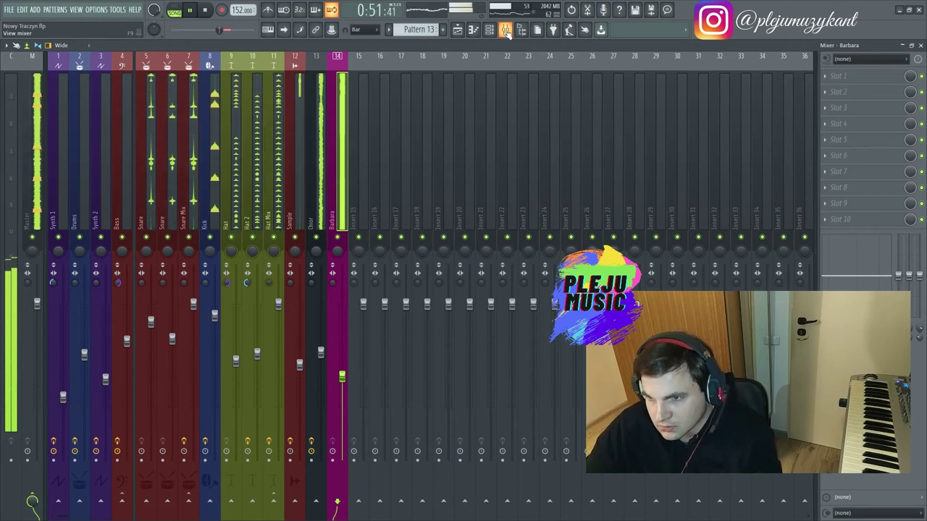
left_click(489, 29)
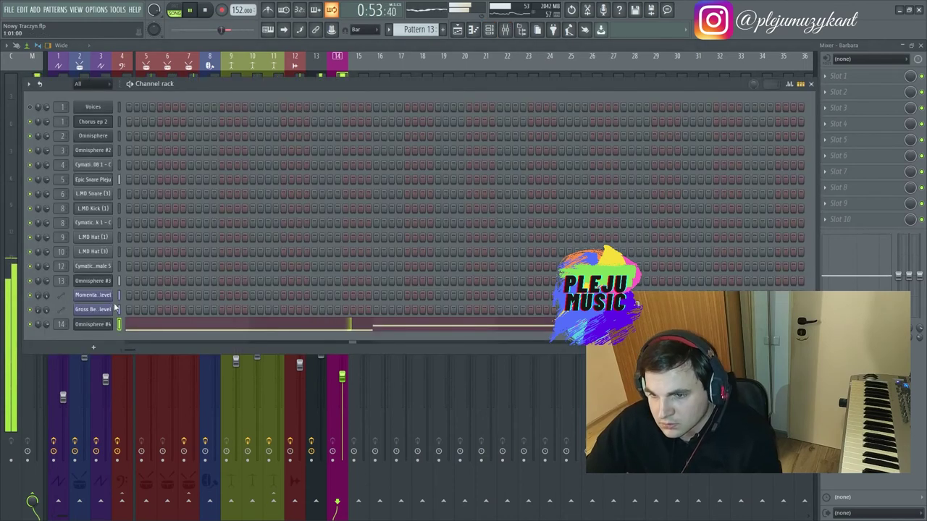
left_click(100, 326)
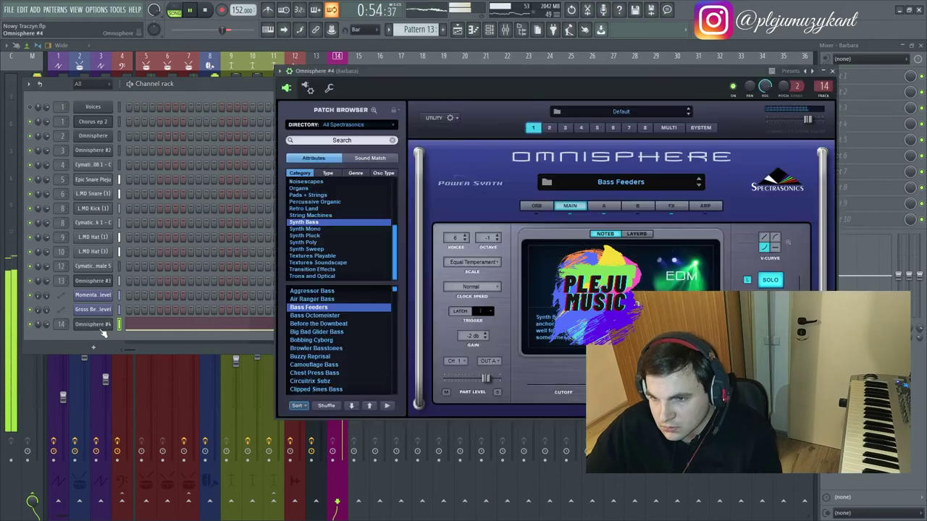
left_click(351, 406)
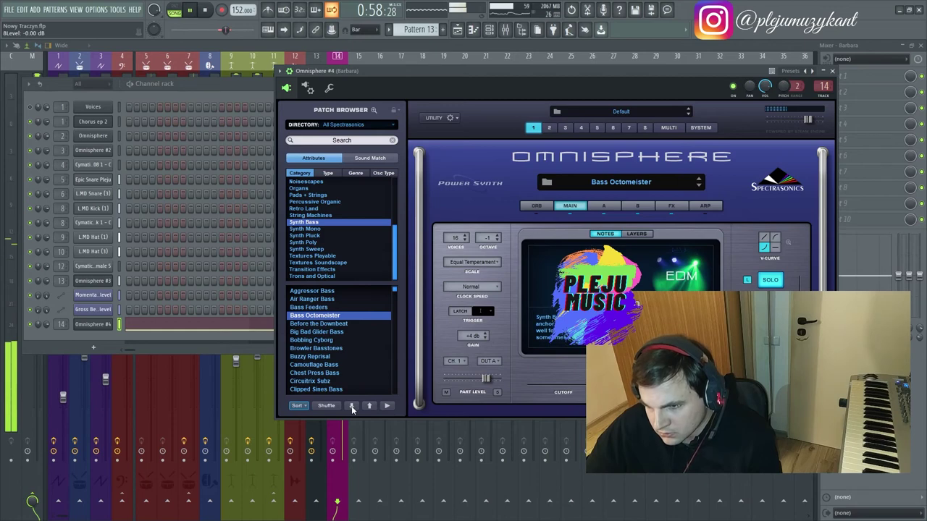
left_click(351, 406)
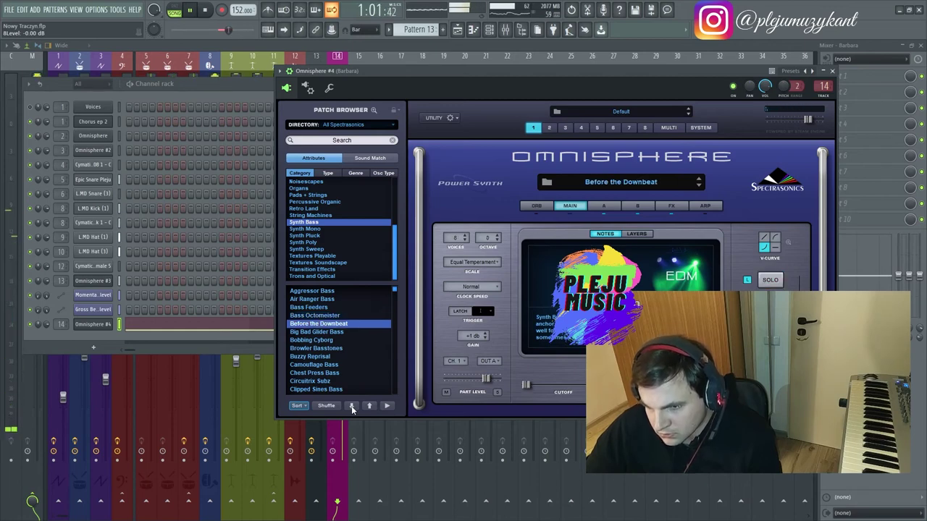
left_click(351, 406)
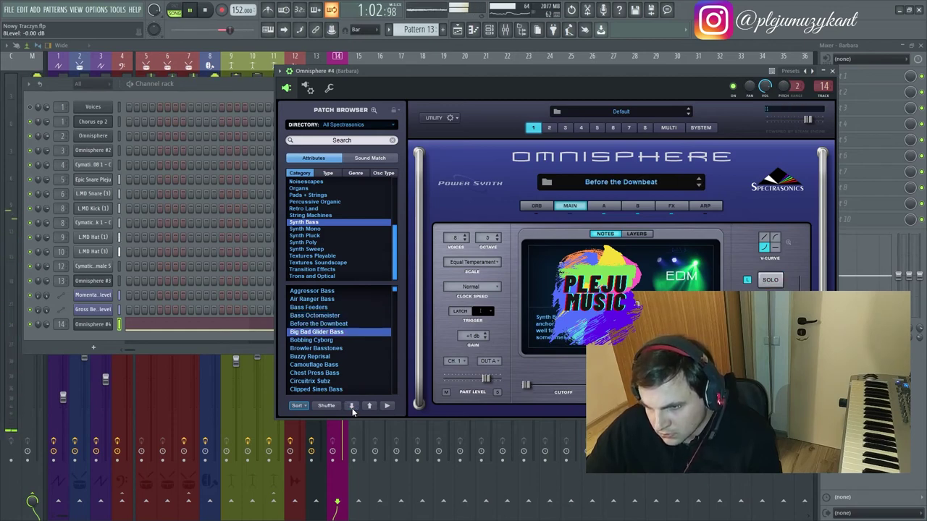
left_click(351, 407)
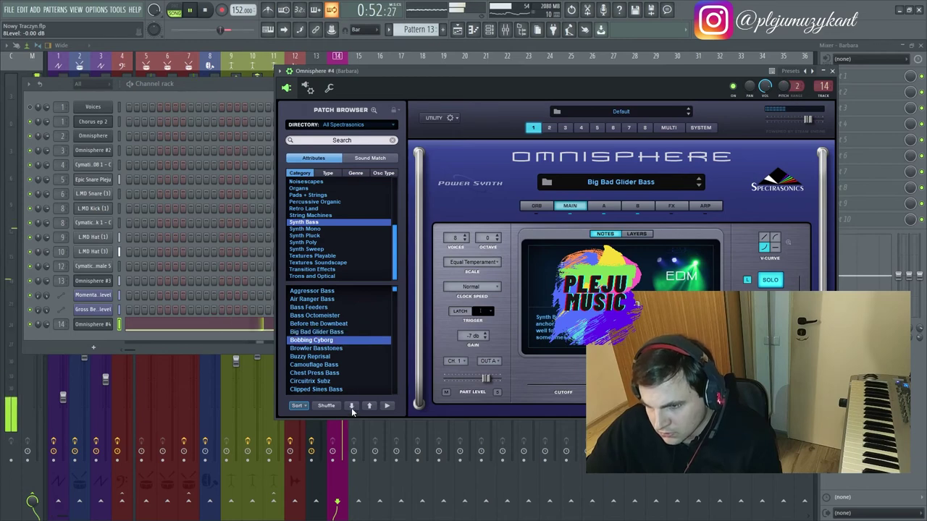
left_click(351, 406)
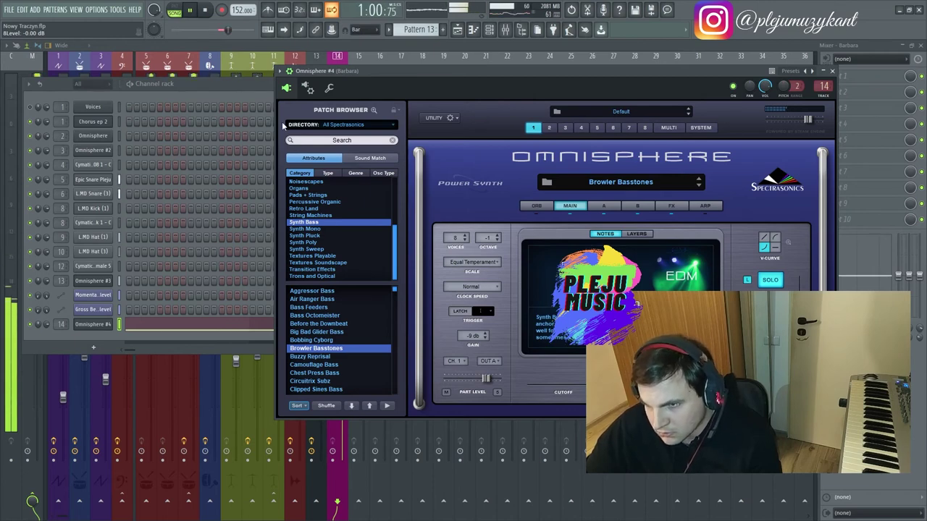
Transpose all notes in the Omnisphere #4 piano roll up one octave and play the result.
left_click(280, 71)
left_click(279, 70)
left_click(280, 71)
left_click(280, 71)
key("F7")
key("ctrl+a")
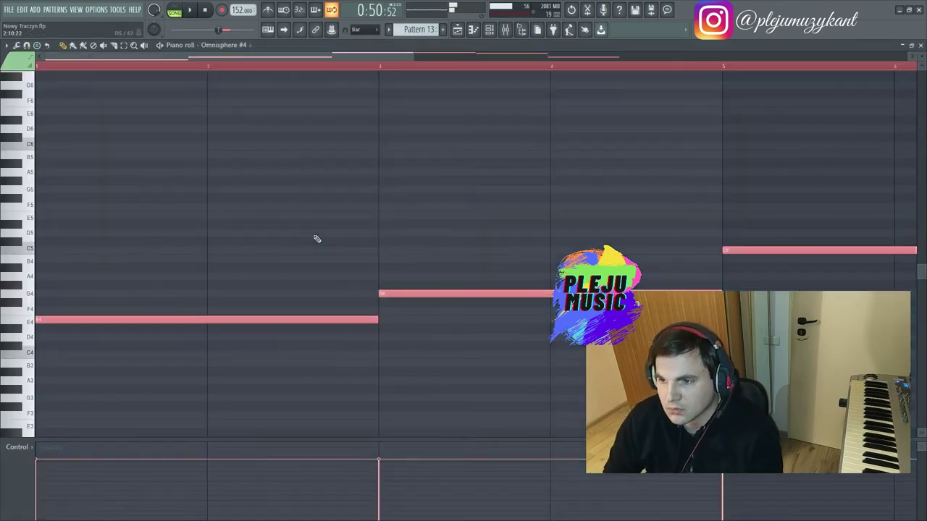
key("ctrl+Up")
key("space")
key("space")
key("ctrl+Up")
key("space")
key("space")
key("ctrl+Down")
key("space")
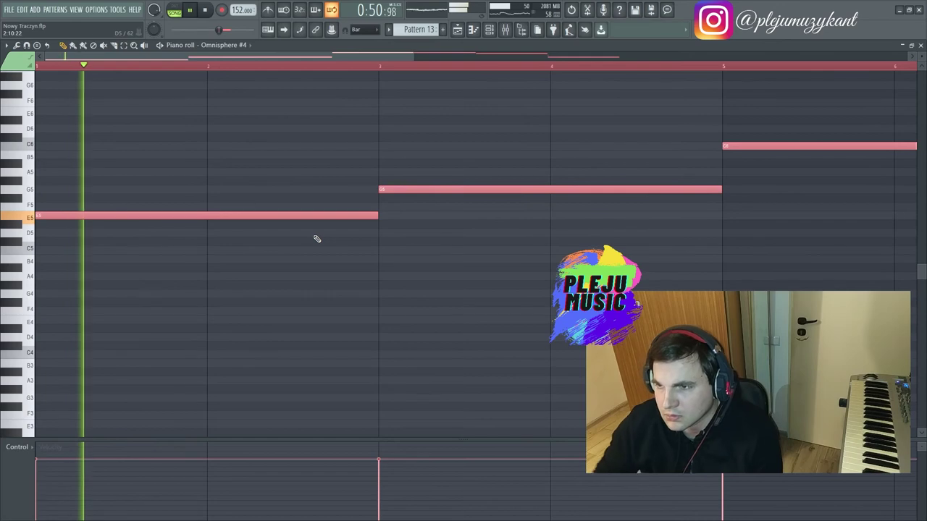
Reopen Omnisphere #4 and advance through the Synth Bass patches to Camouflage Bass.
left_click(474, 32)
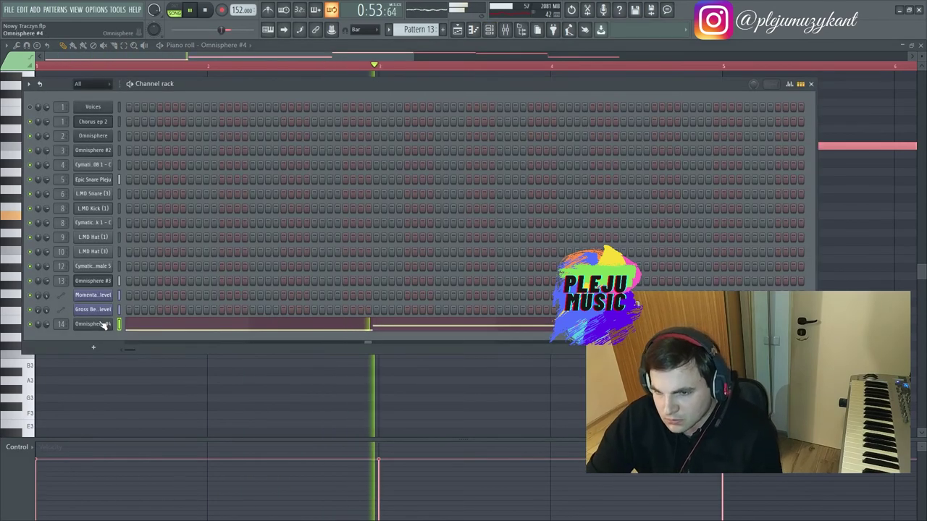
left_click(103, 324)
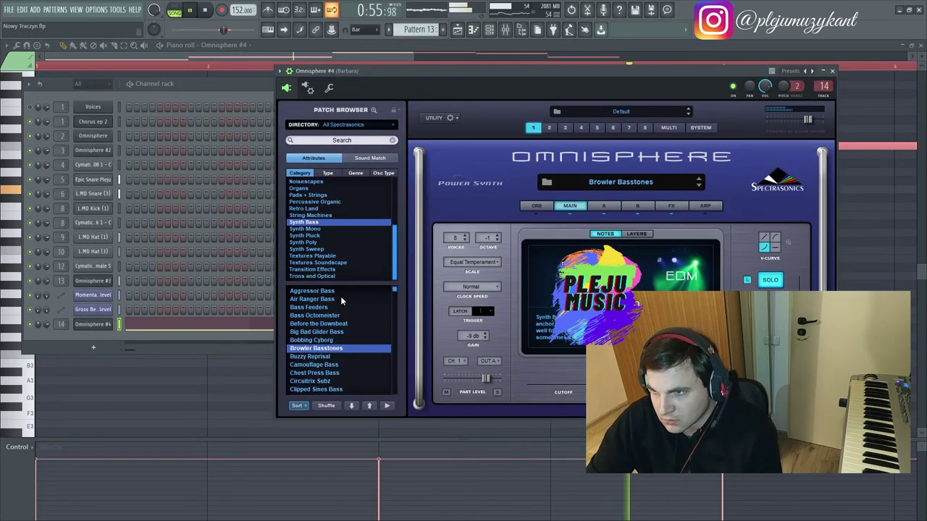
left_click(352, 405)
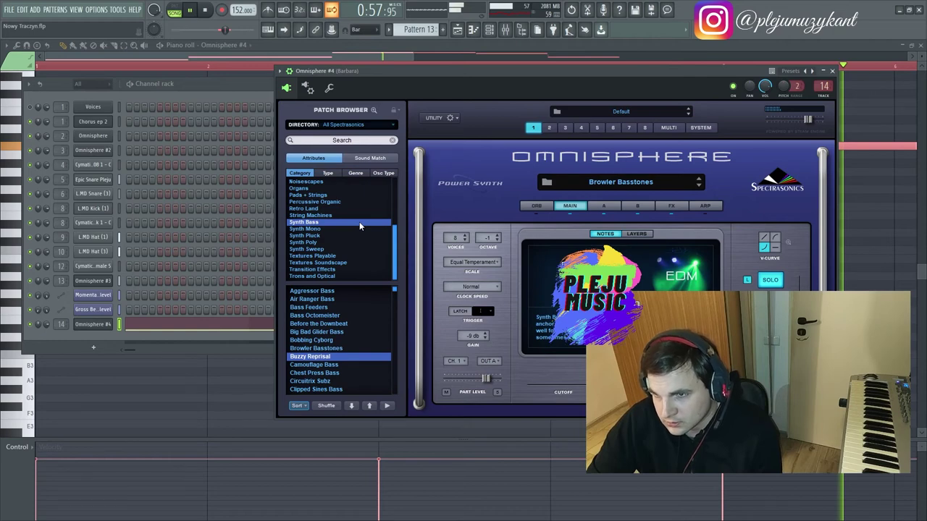
key("Down")
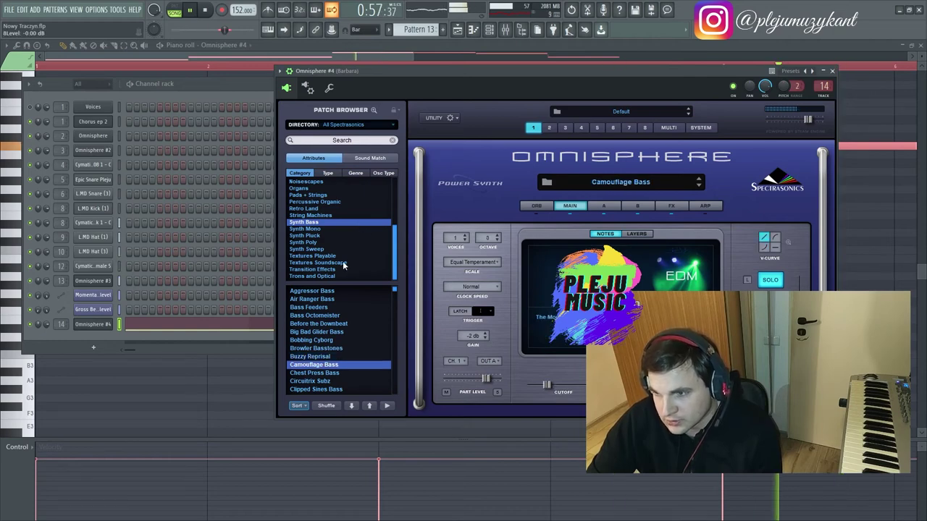
Play the song from the start, checking the mixer levels and the full playlist arrangement with the browser hidden.
left_click(4, 10)
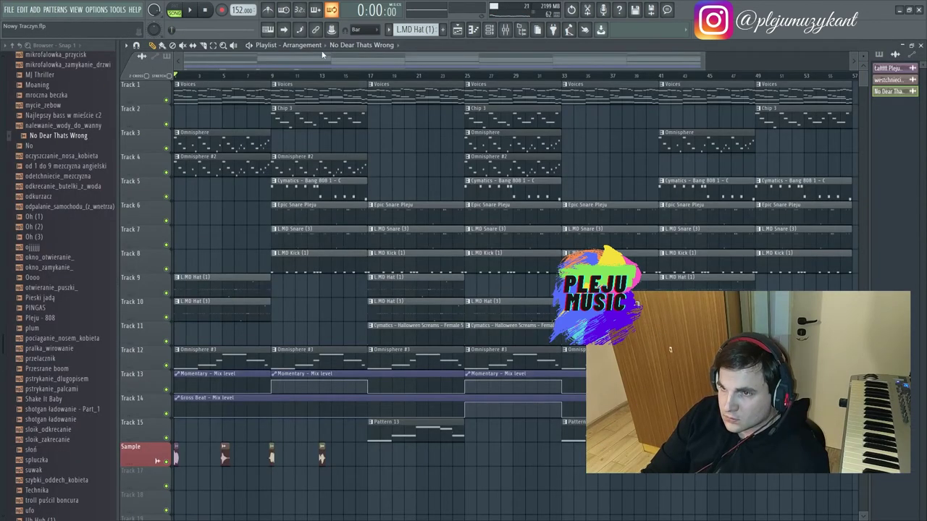
key("space")
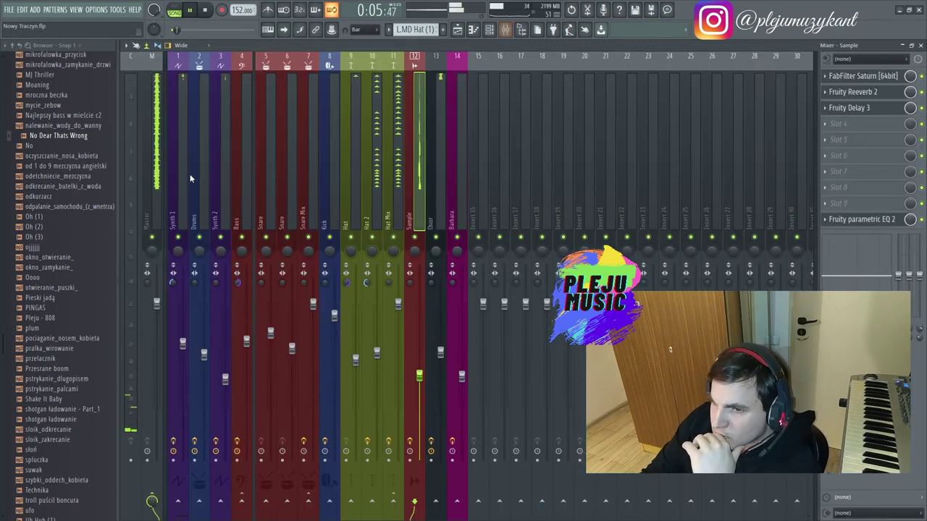
key("F9")
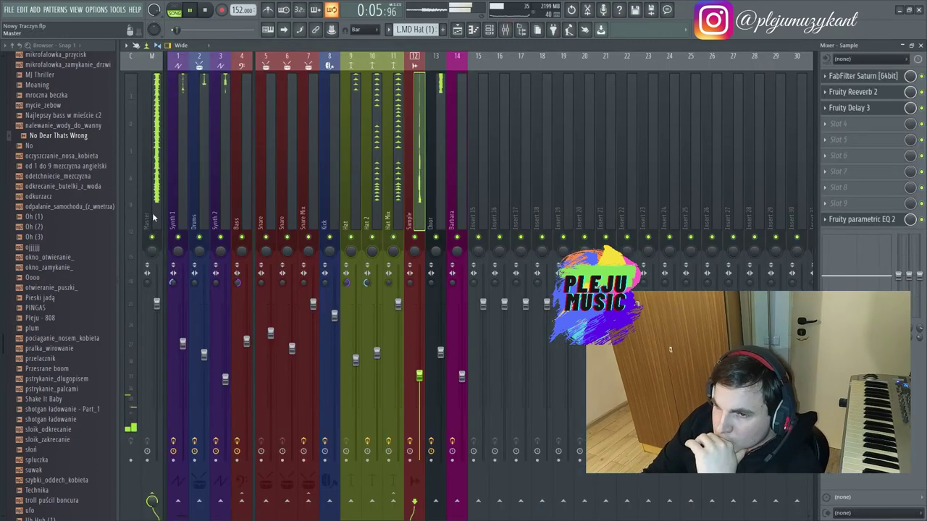
left_click(525, 32)
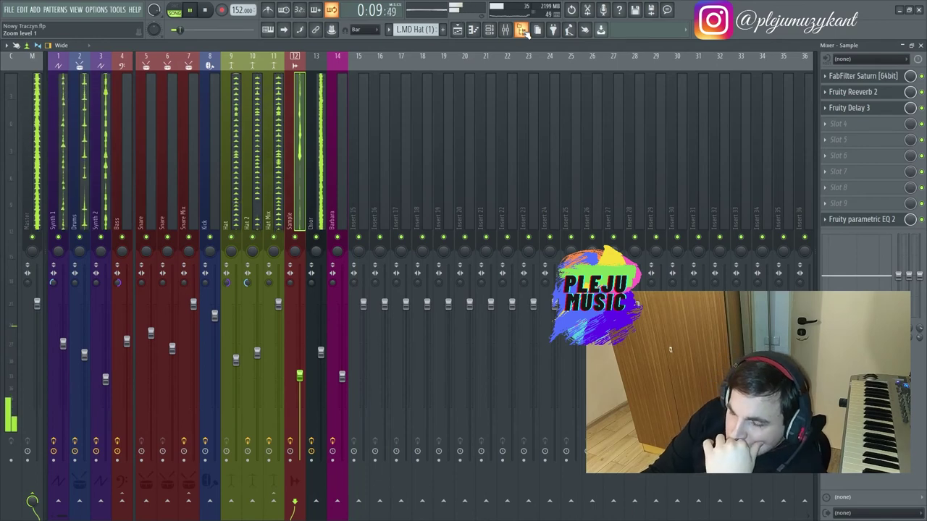
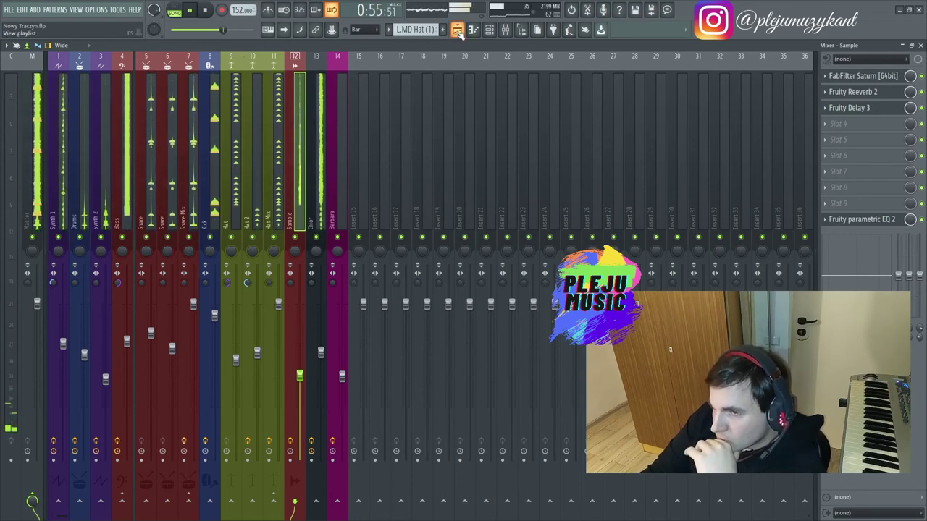
key("F5")
left_click_drag(324, 60, 262, 55)
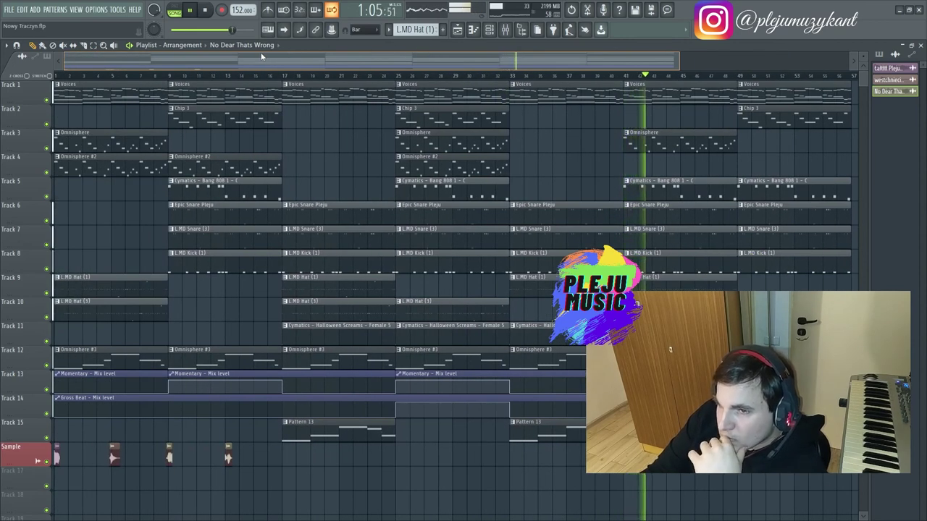
left_click_drag(262, 55, 440, 53)
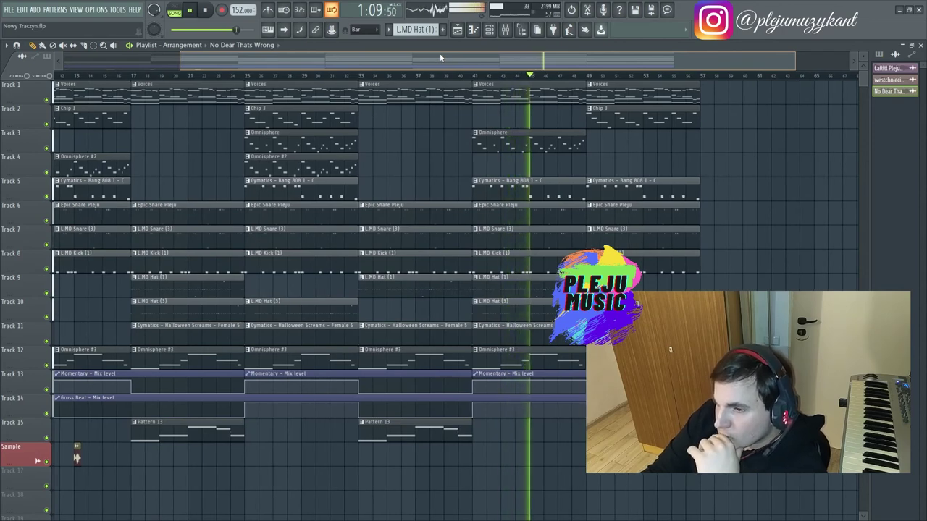
left_click_drag(439, 53, 269, 65)
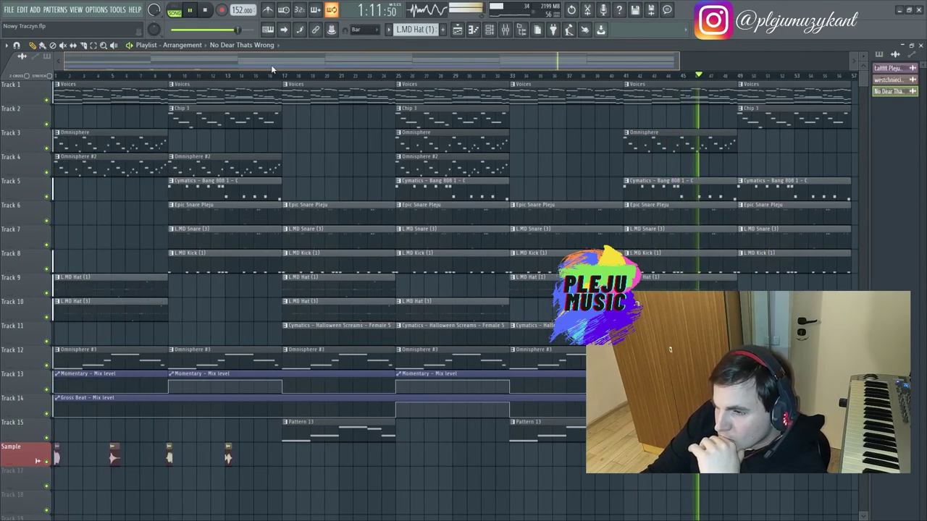
mouse_move(307, 60)
left_mouse_down()
mouse_move(482, 55)
mouse_move(344, 56)
mouse_move(430, 52)
mouse_move(311, 70)
mouse_move(424, 51)
mouse_move(321, 51)
left_mouse_up()
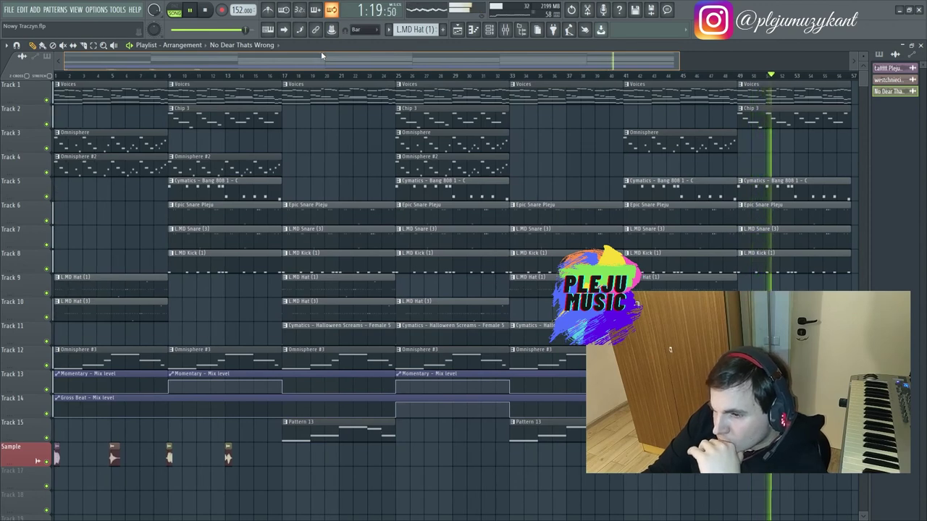
Delete the Halloween Screams clips on Track 11 at bars 33 and 41.
left_click_drag(348, 52, 426, 53)
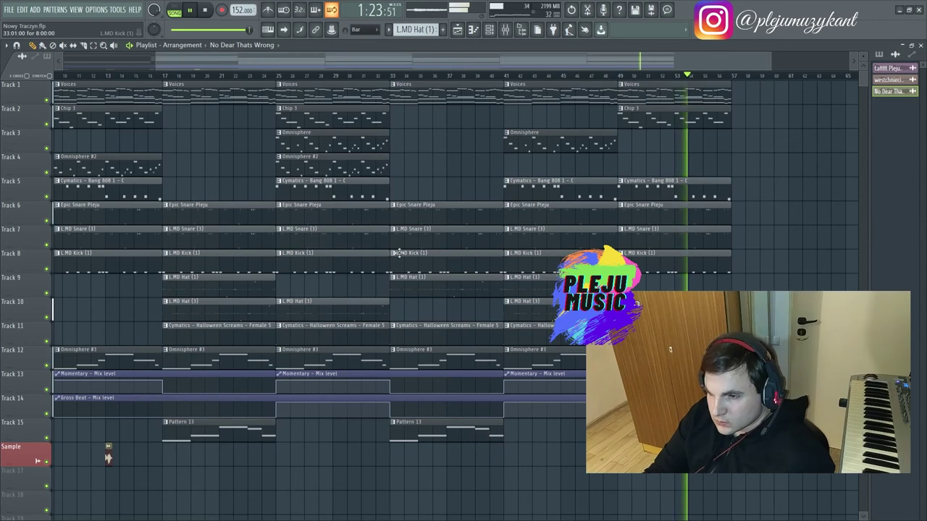
right_click(479, 330)
right_click(521, 327)
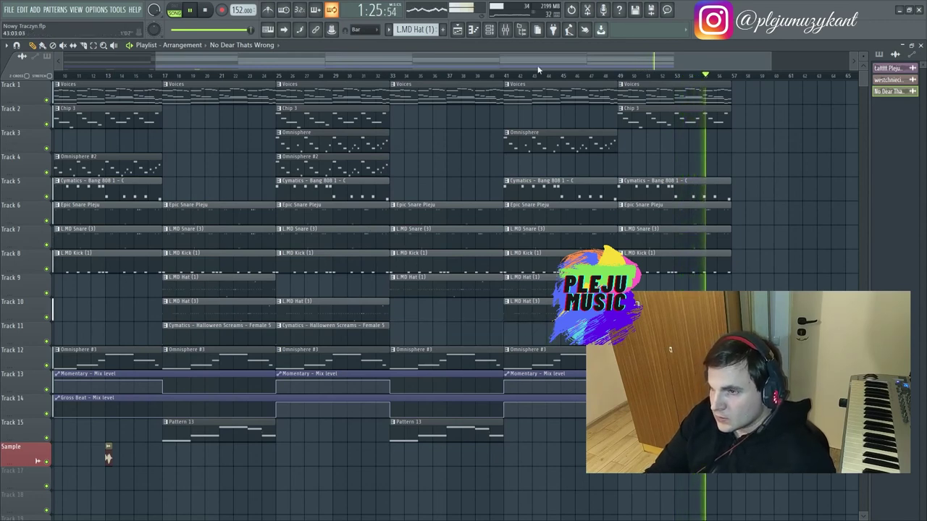
Select the vocal clips in bars 1 to 13 of the Sample track and duplicate them starting at bar 33.
left_click_drag(541, 68, 376, 69)
left_click_drag(254, 480, 57, 444)
key("space")
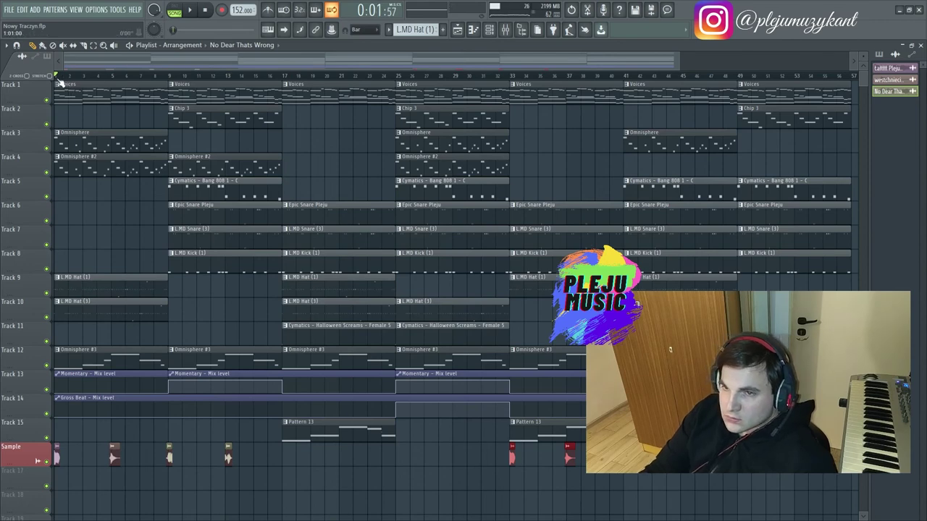
Play the song from the beginning, glance at the mixer, and save the project.
key("space")
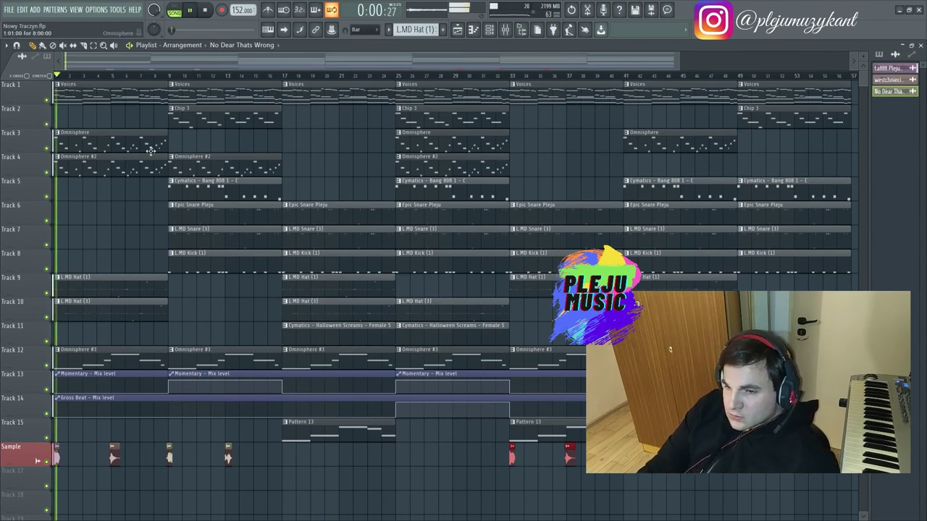
left_click(504, 30)
left_click(457, 29)
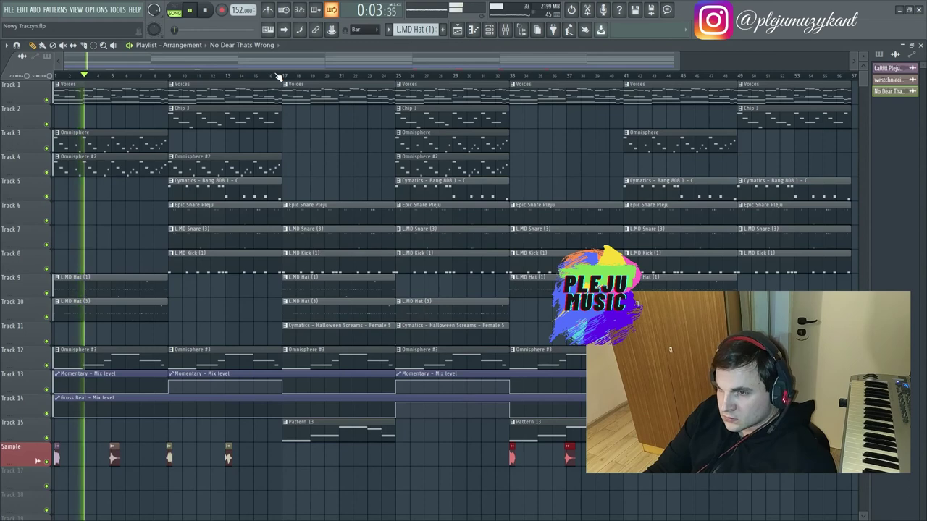
left_click(9, 9)
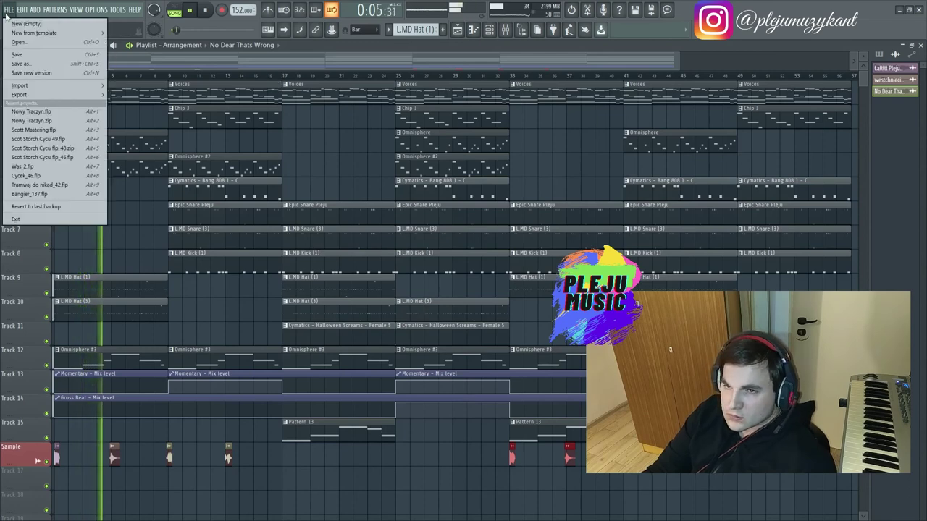
left_click(19, 55)
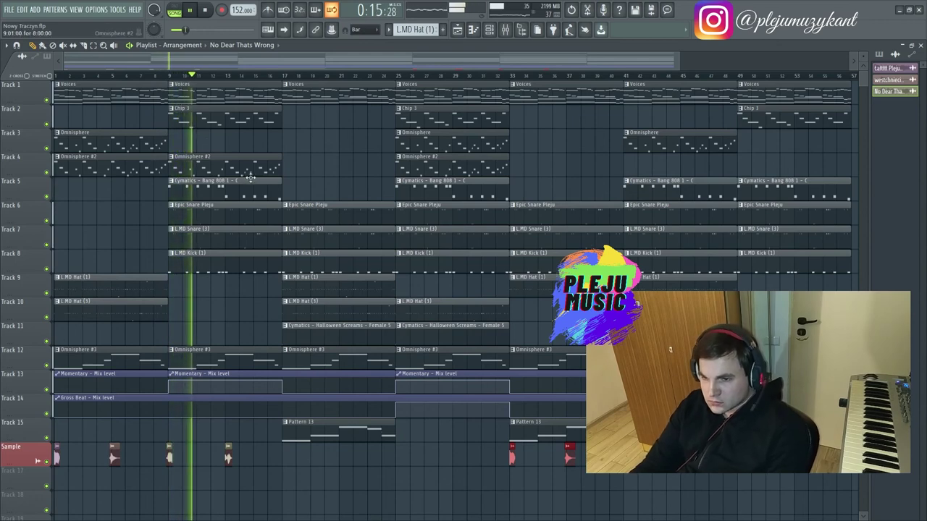
Set the channel volume of the westchniecie_kobieta sample to 59% and of the No Dear Thats Wrong sample to 71%.
left_click(114, 458)
double_click(114, 458)
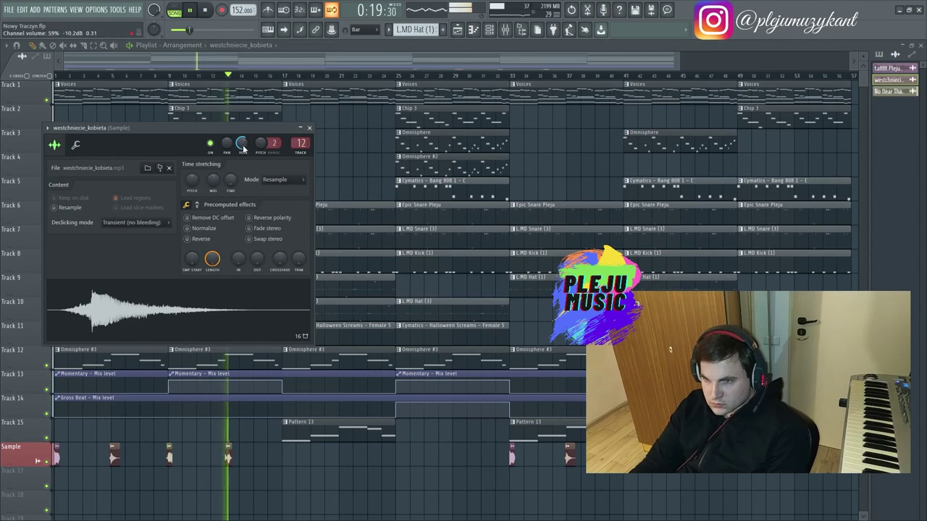
left_click(309, 127)
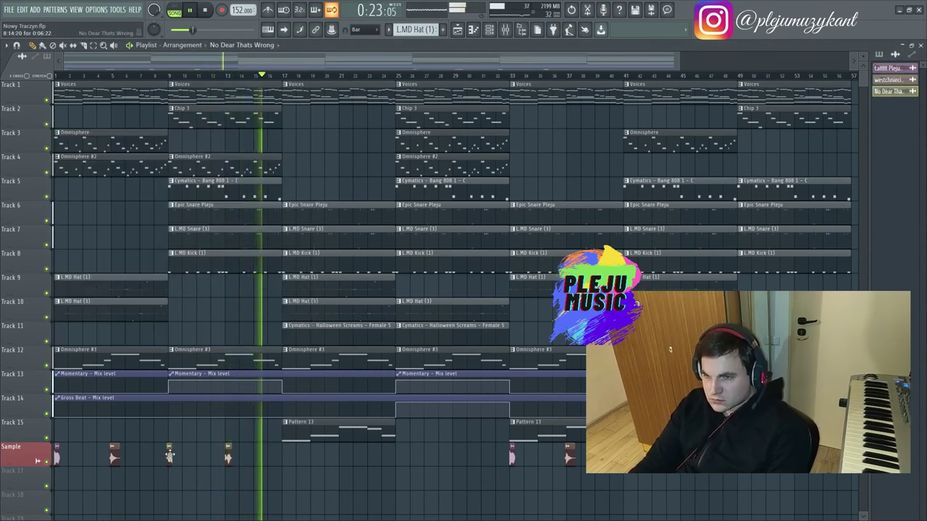
double_click(314, 212)
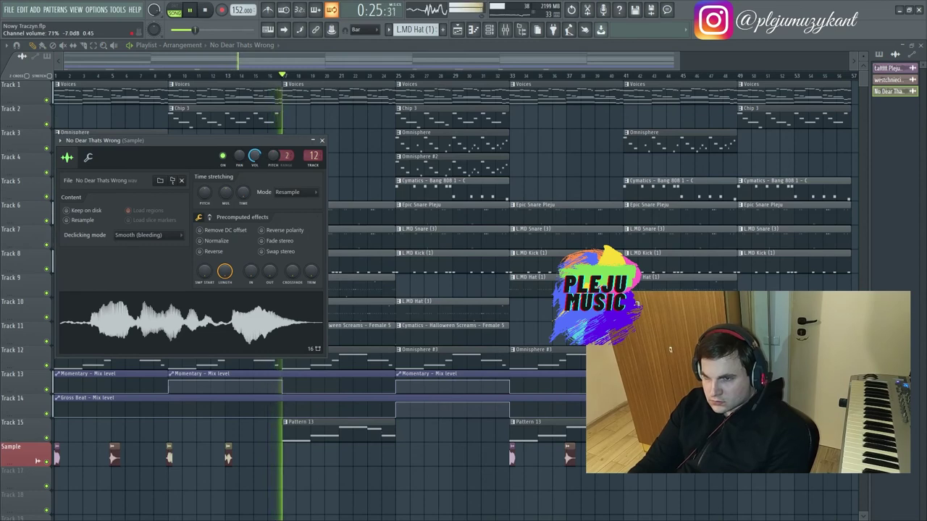
left_click(322, 140)
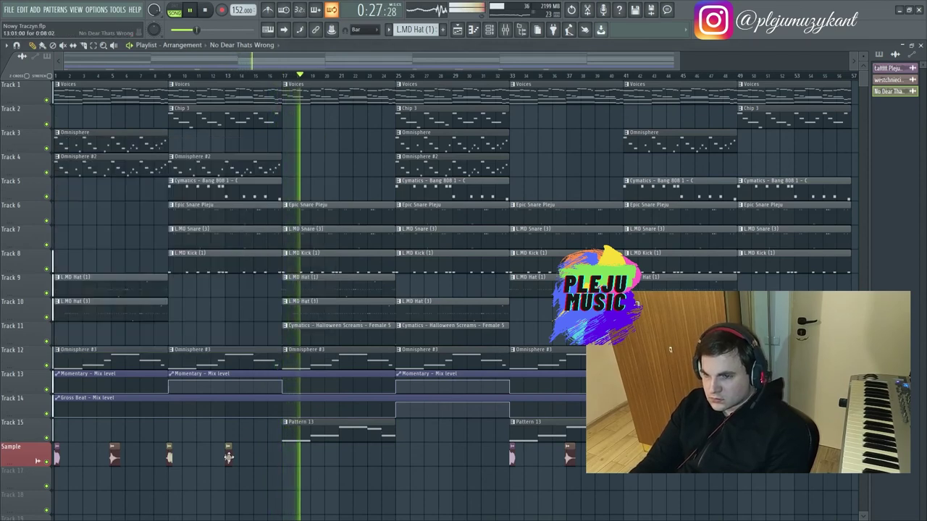
Undo the last clip move on the Sample track and view the channel settings of the No Dear Thats Wrong sample.
left_click(228, 458)
key("ctrl+z")
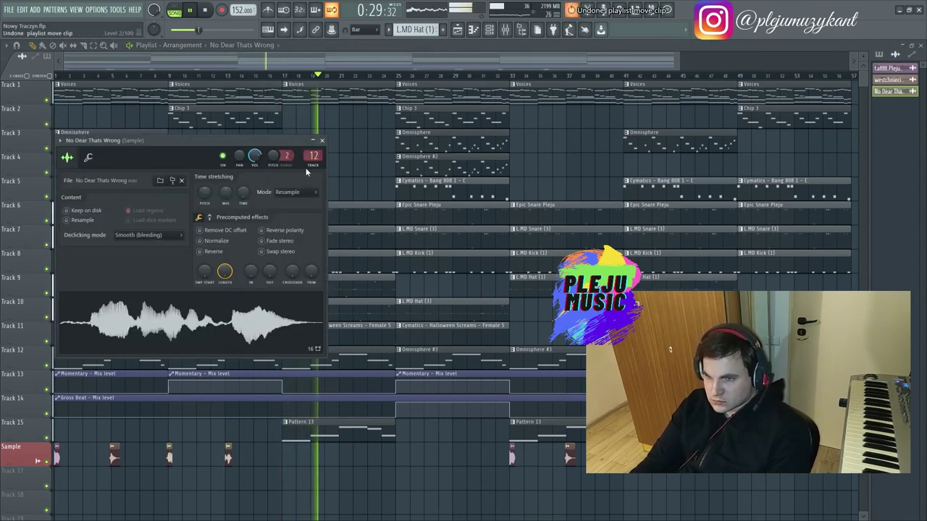
left_click(322, 140)
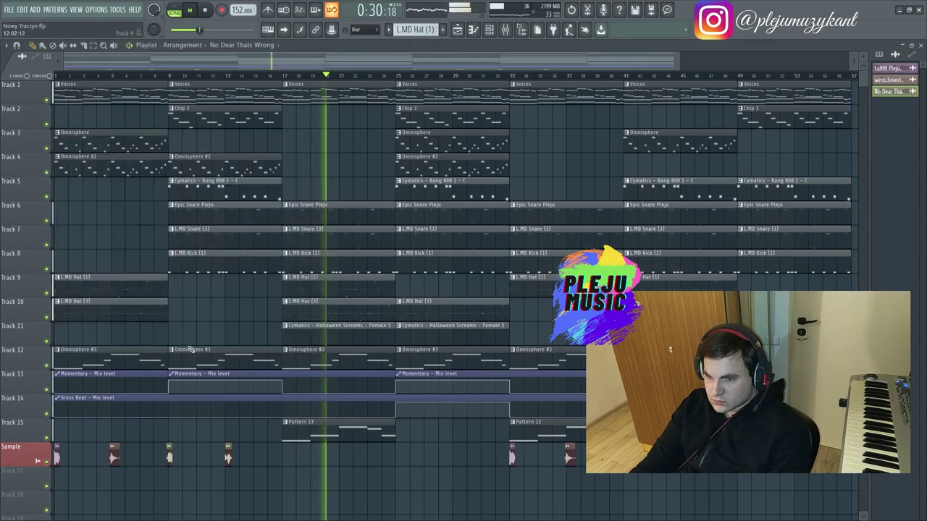
left_click(168, 454)
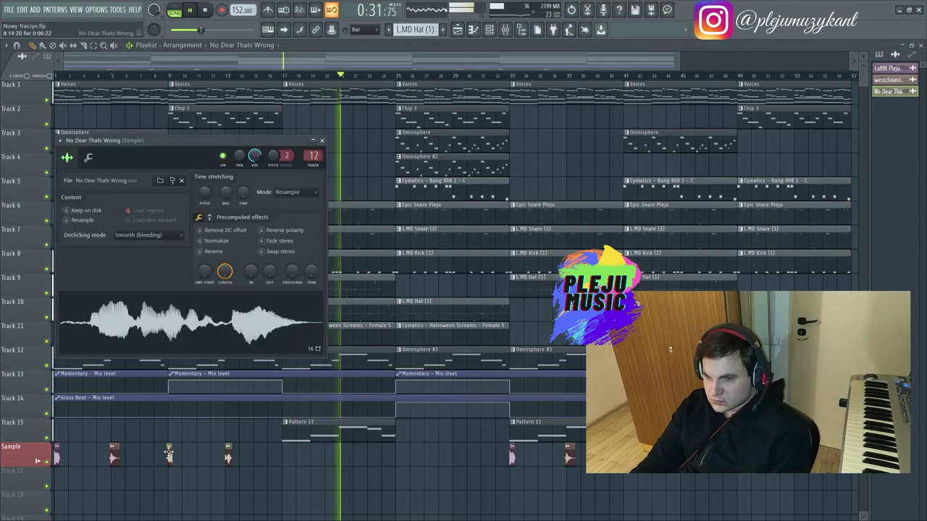
left_click(322, 140)
scroll(279, 173, "right", 3)
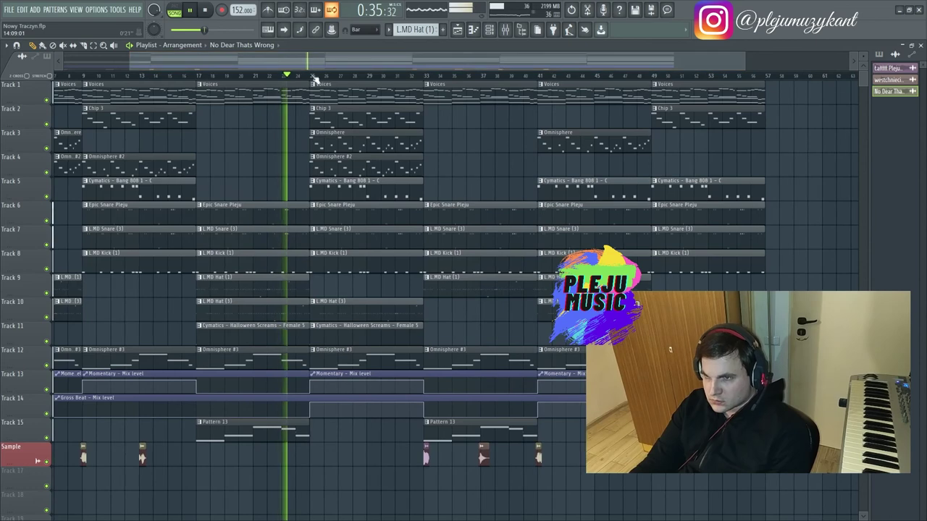
Show all channels in an enlarged channel rack and look through the patterns while the song plays.
left_click(511, 30)
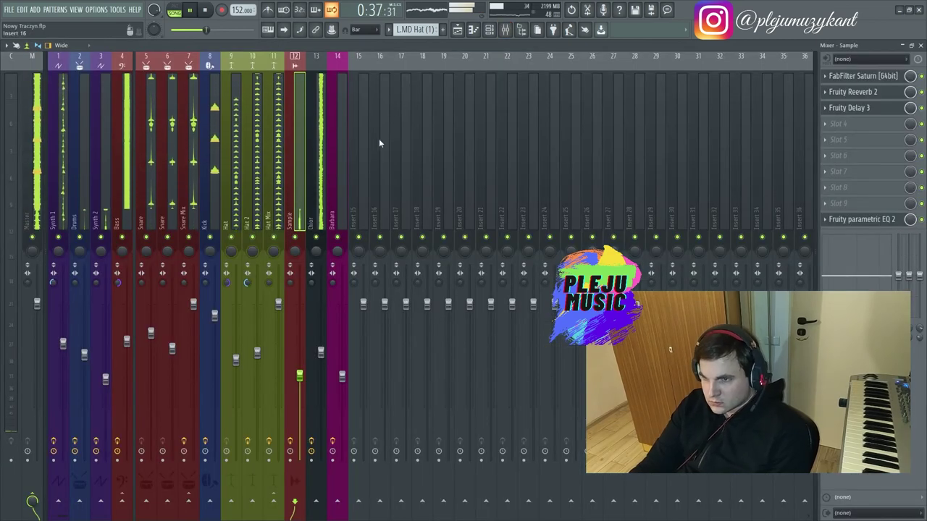
left_click(489, 30)
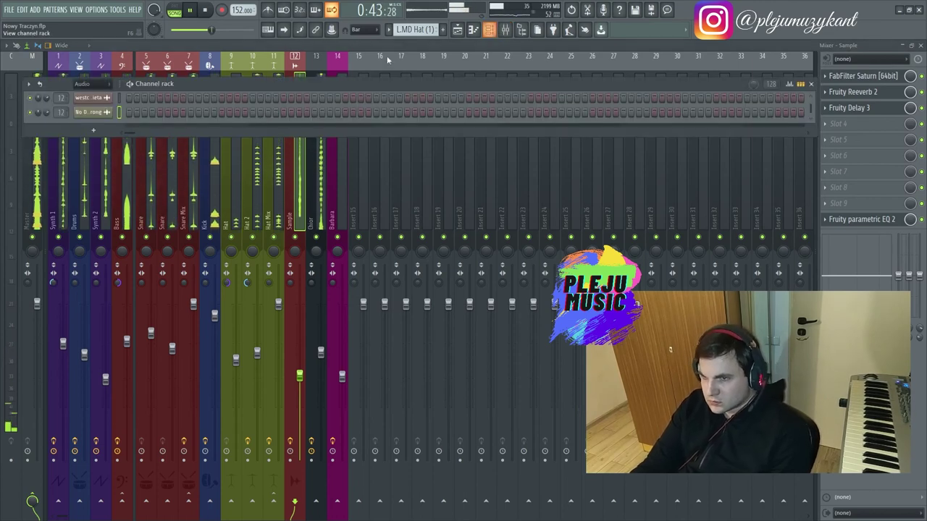
left_click(106, 84)
left_click(88, 93)
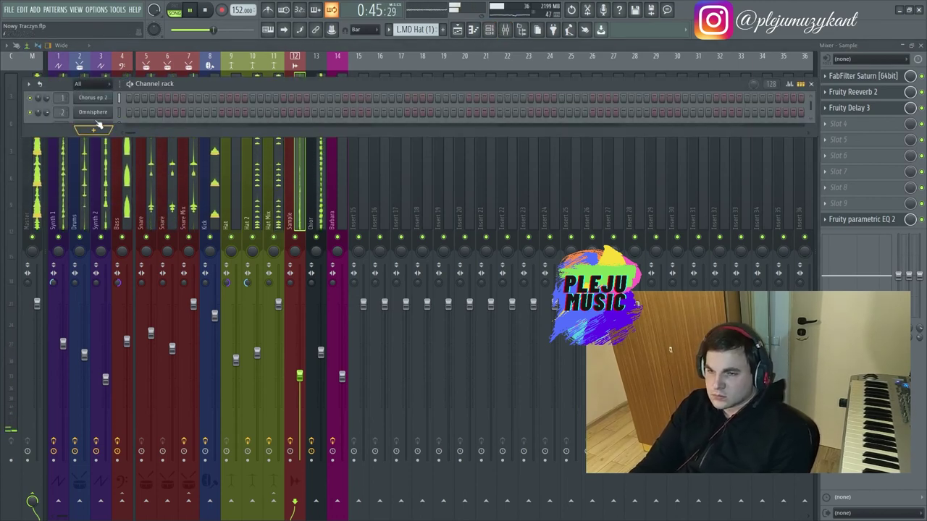
left_click_drag(99, 131, 93, 392)
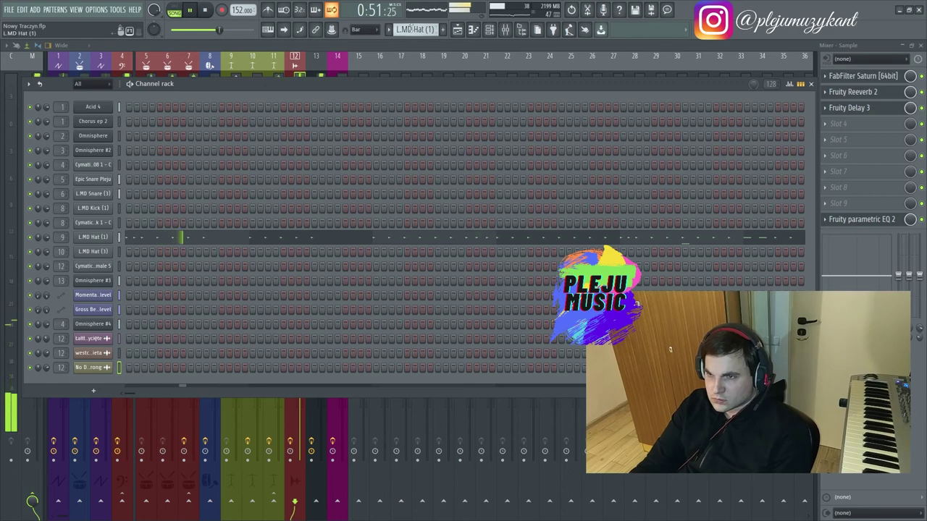
scroll(411, 29, "down", 1)
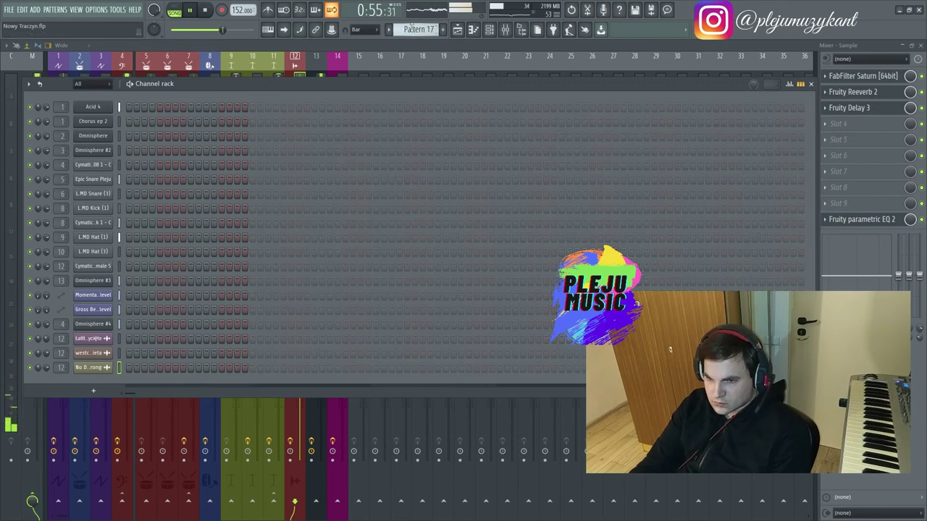
scroll(413, 29, "down", 1)
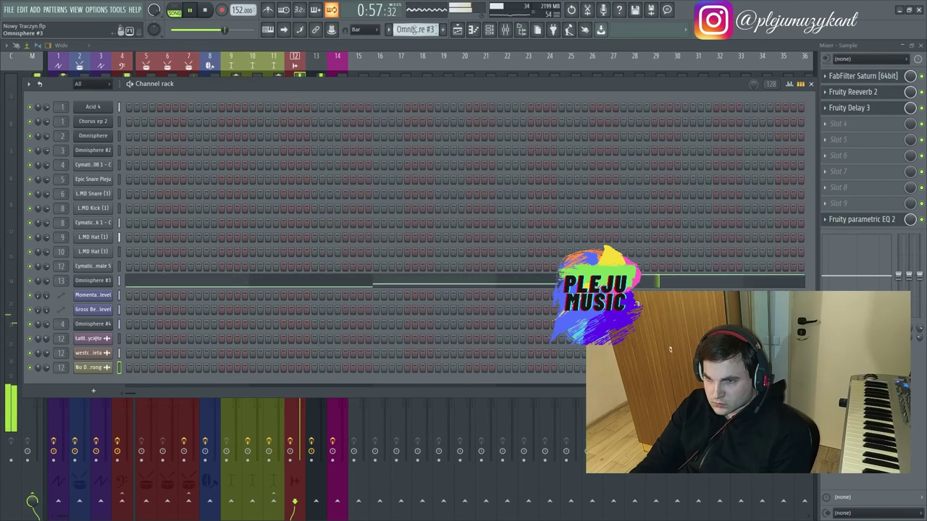
scroll(413, 29, "down", 1)
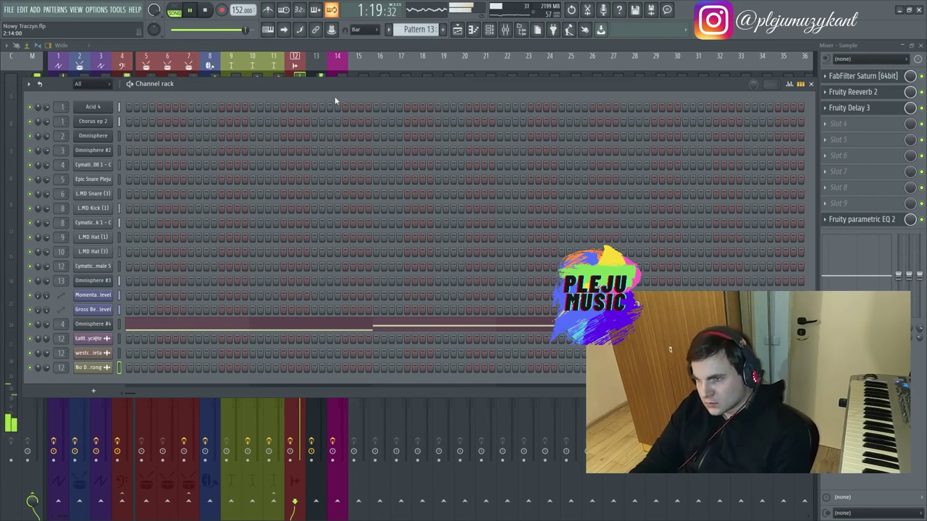
Return to the playlist and listen to the Voices track soloed, restoring all other tracks when done.
left_click(505, 32)
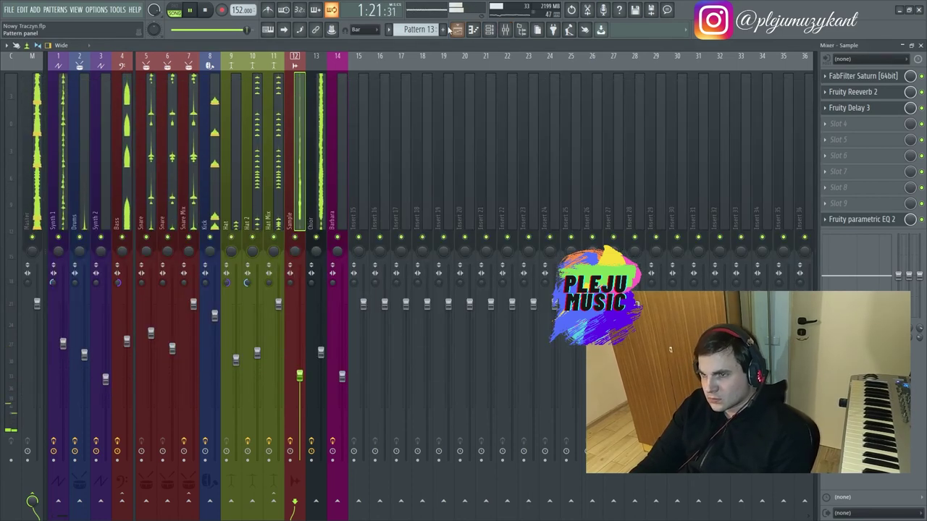
left_click(457, 30)
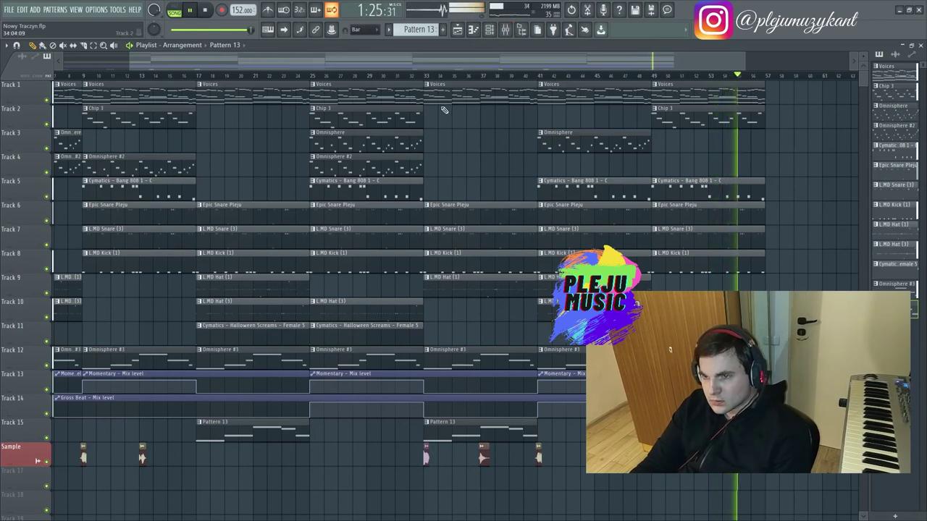
scroll(72, 72, "left", 2)
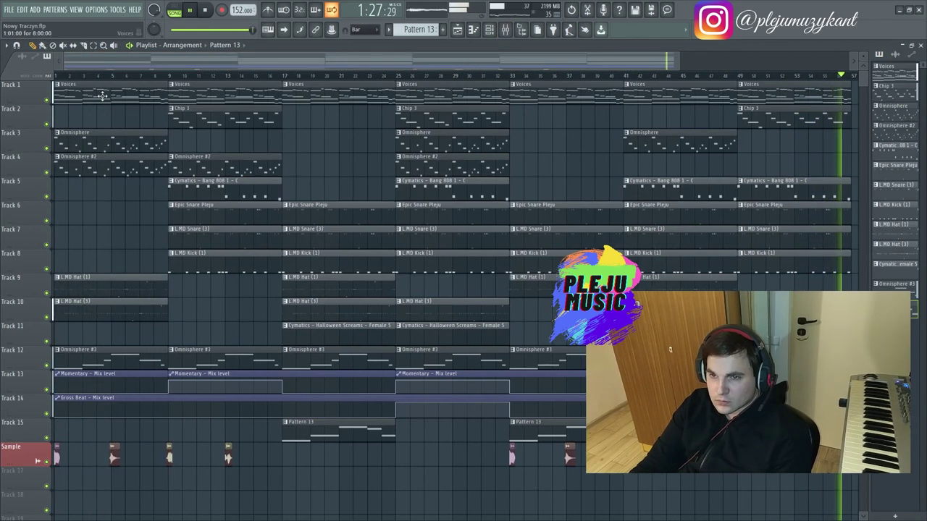
left_click(47, 100, "ctrl")
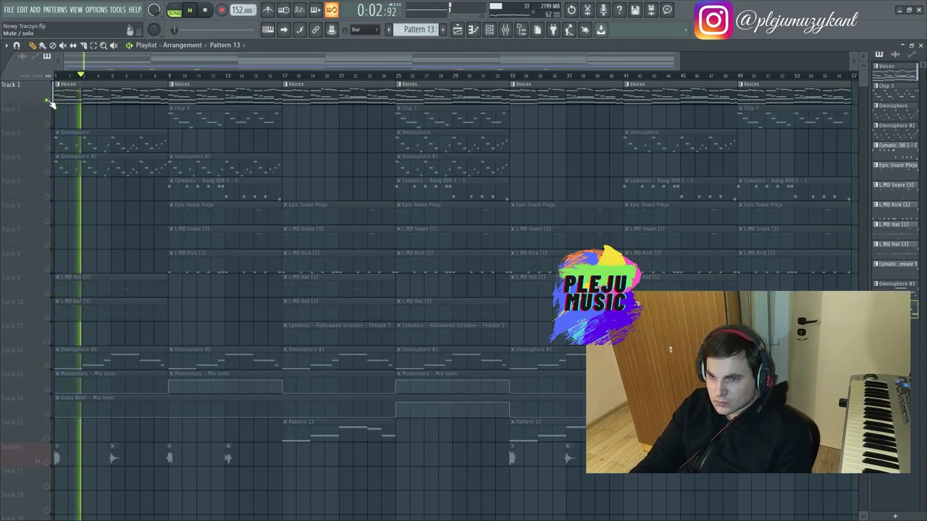
left_click(47, 102, "ctrl")
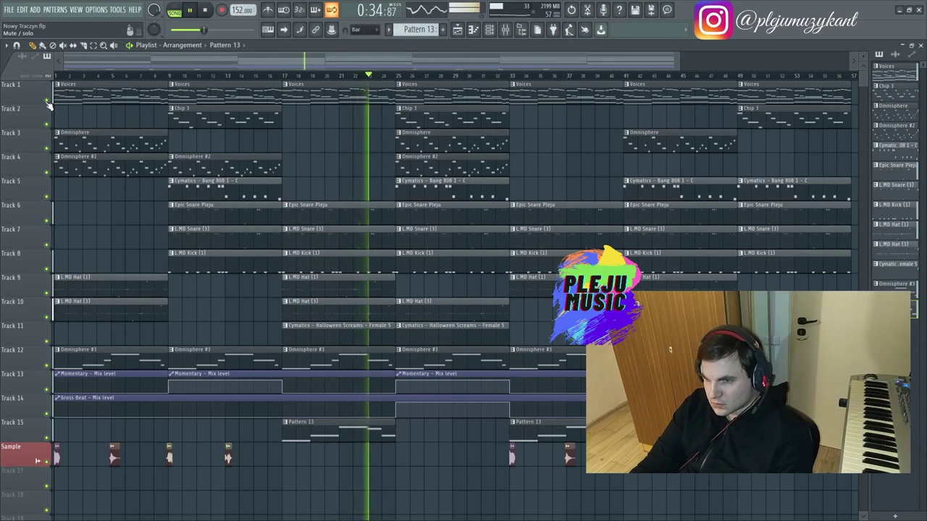
Check the parametric EQ on mixer insert 13 during playback, close it and return to the playlist.
key("F9")
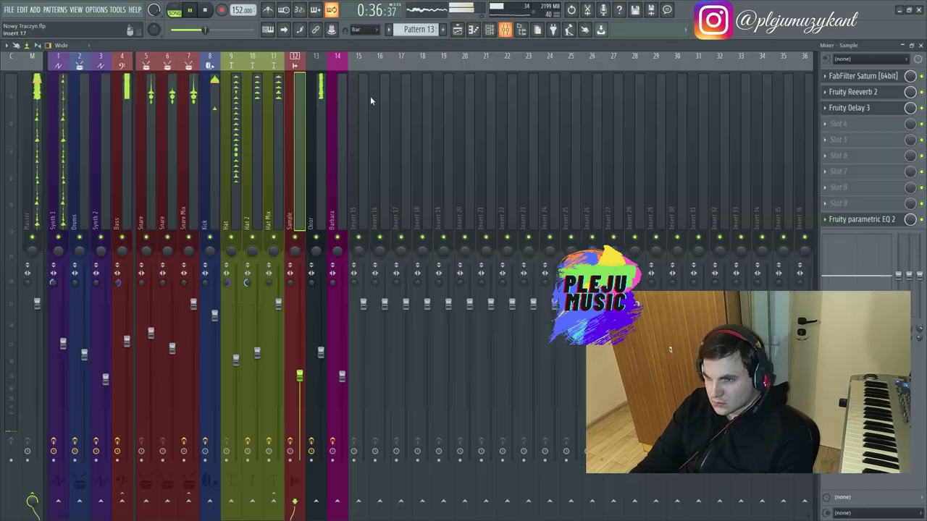
left_click(317, 196)
left_click(854, 220)
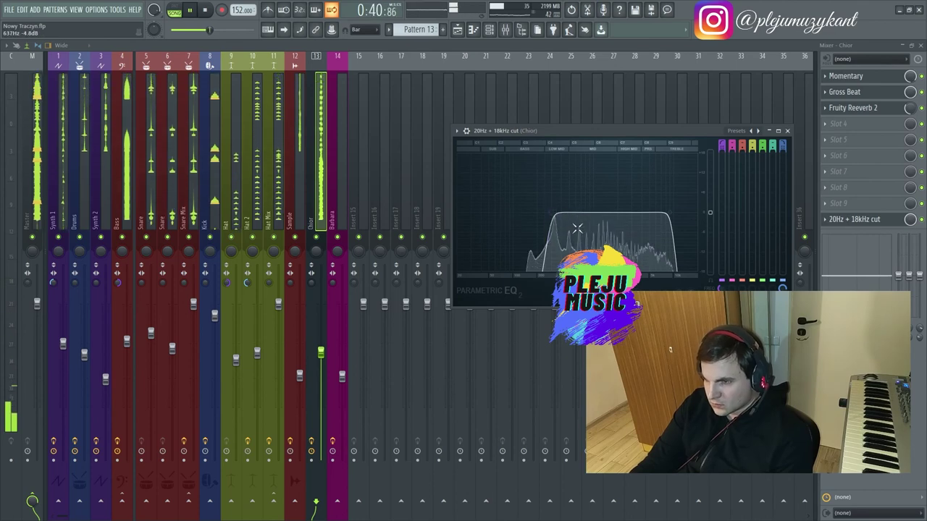
left_click(787, 130)
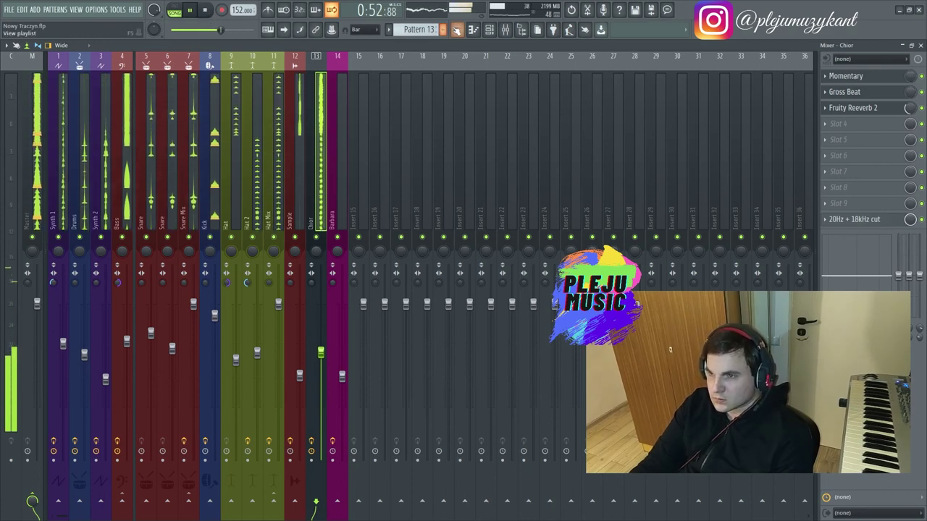
left_click(268, 28)
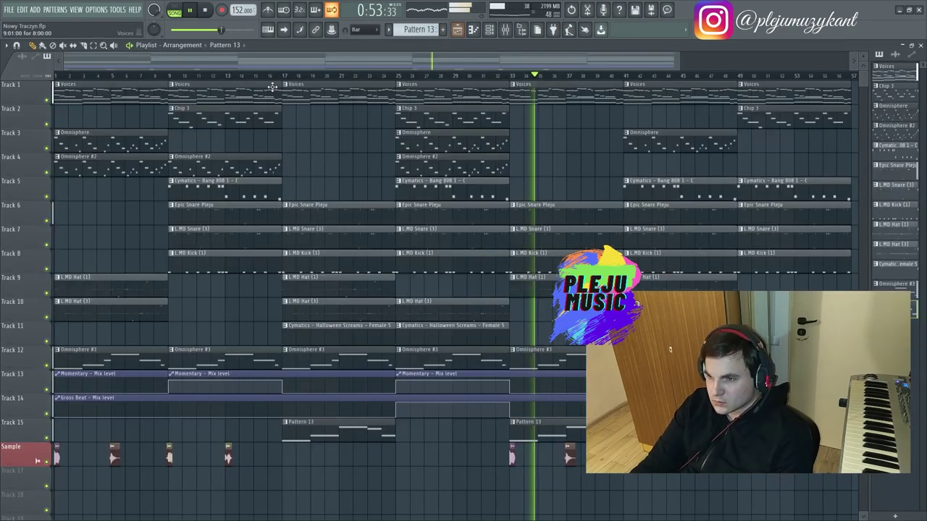
Save the project.
left_click(9, 9)
left_click(24, 55)
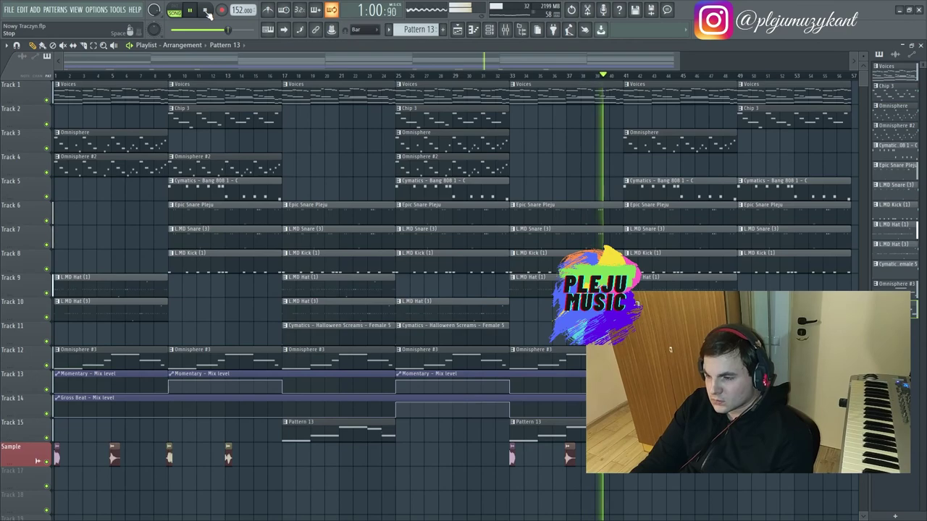
left_click(8, 10)
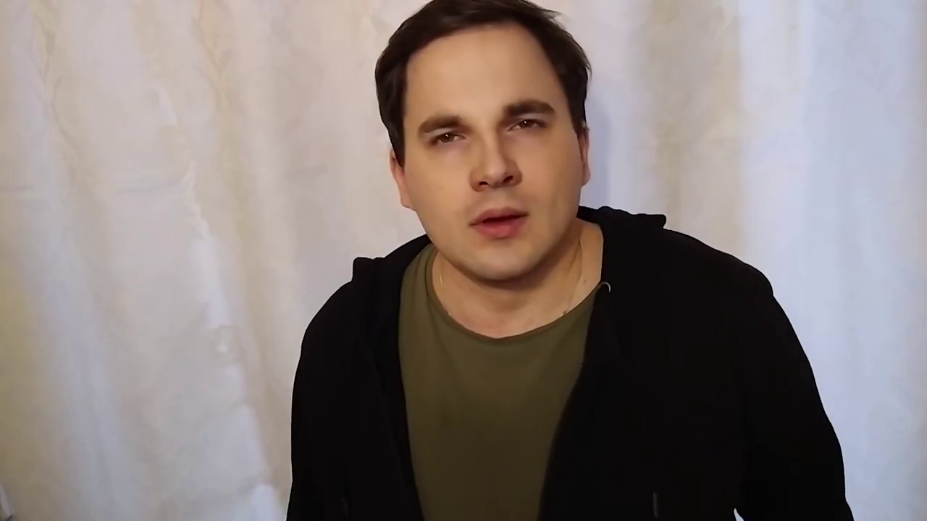